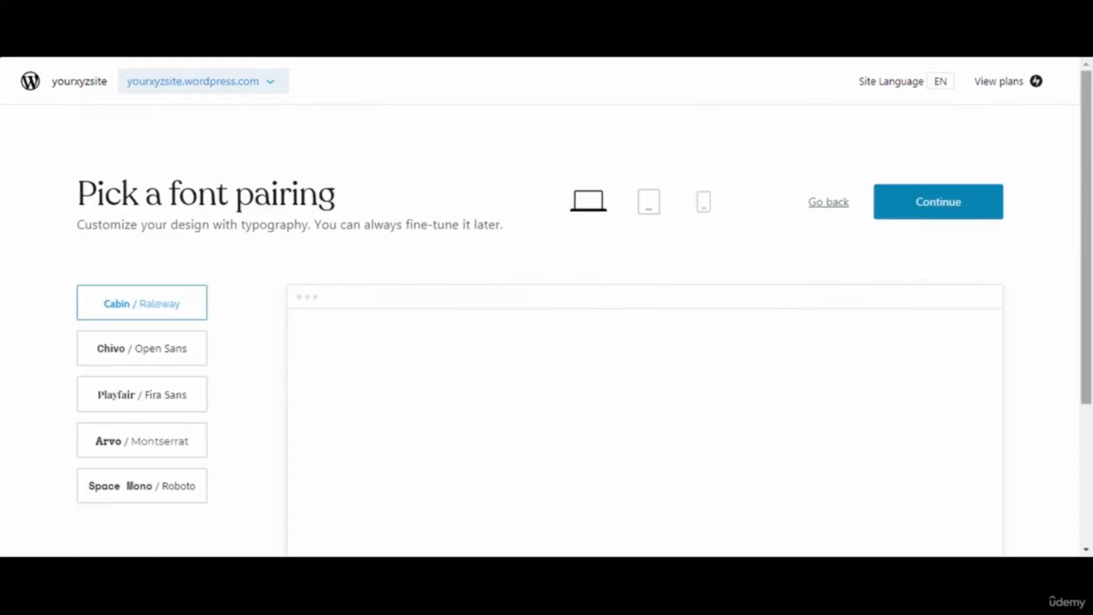
- Preview the design with the Chivo / Open Sans, Playfair / Fira Sans, Arvo / Montserrat and Space Mono / Roboto font pairings
{"action": "scroll", "coordinate": [584, 319], "scroll_direction": "down", "scroll_amount": 1}
{"action": "left_click_drag", "start_coordinate": [1090, 233], "coordinate": [1091, 327]}
{"action": "left_click_drag", "start_coordinate": [998, 146], "coordinate": [1000, 454]}
{"action": "left_click_drag", "start_coordinate": [1086, 456], "coordinate": [1074, 307]}
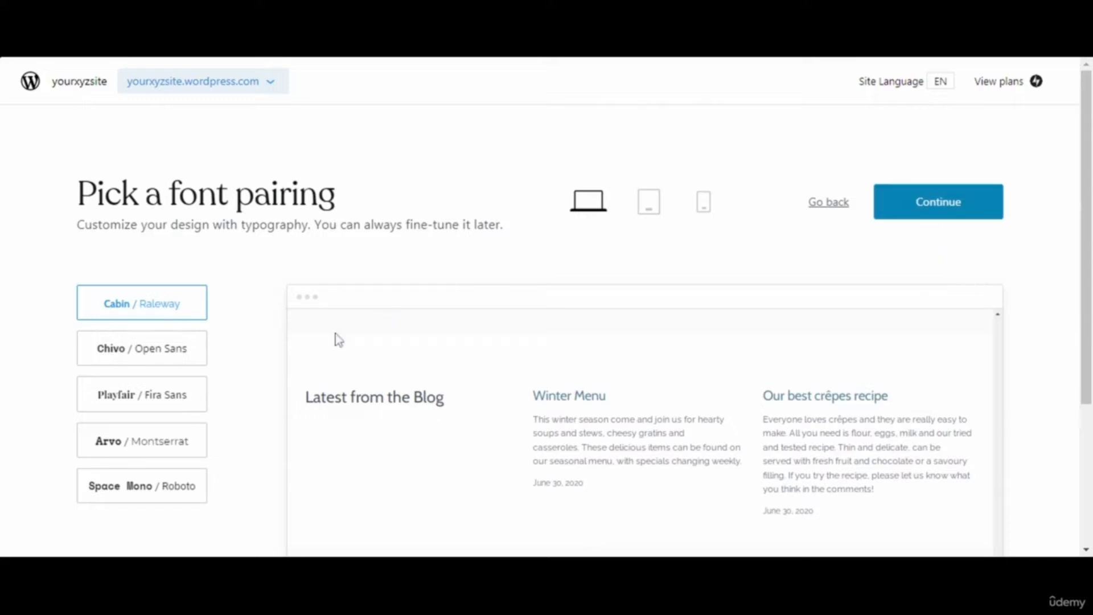
{"action": "left_click", "coordinate": [150, 353]}
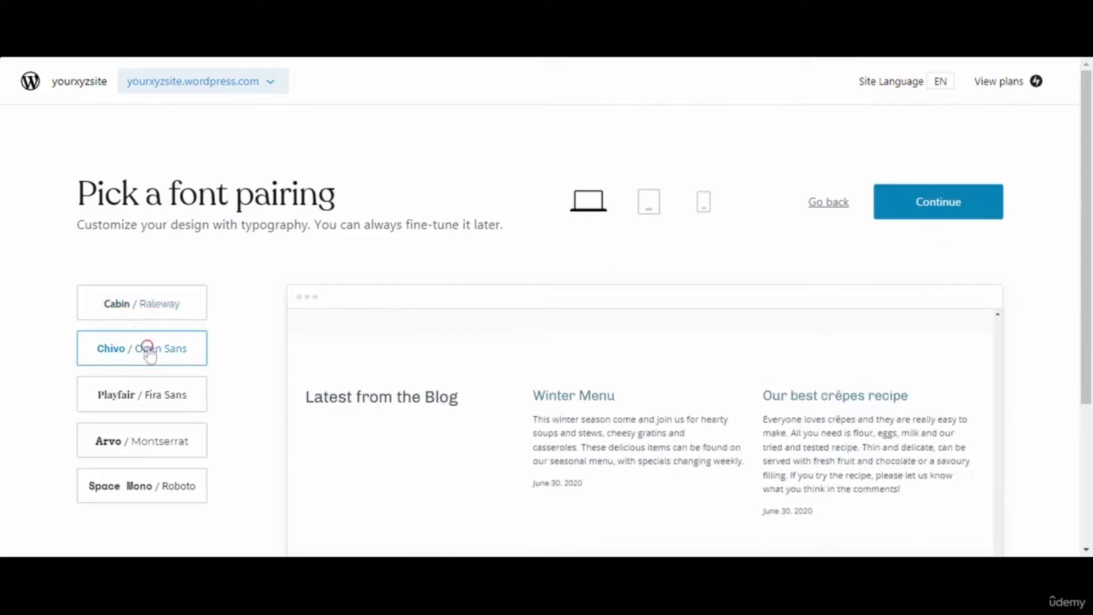
{"action": "left_click", "coordinate": [158, 403]}
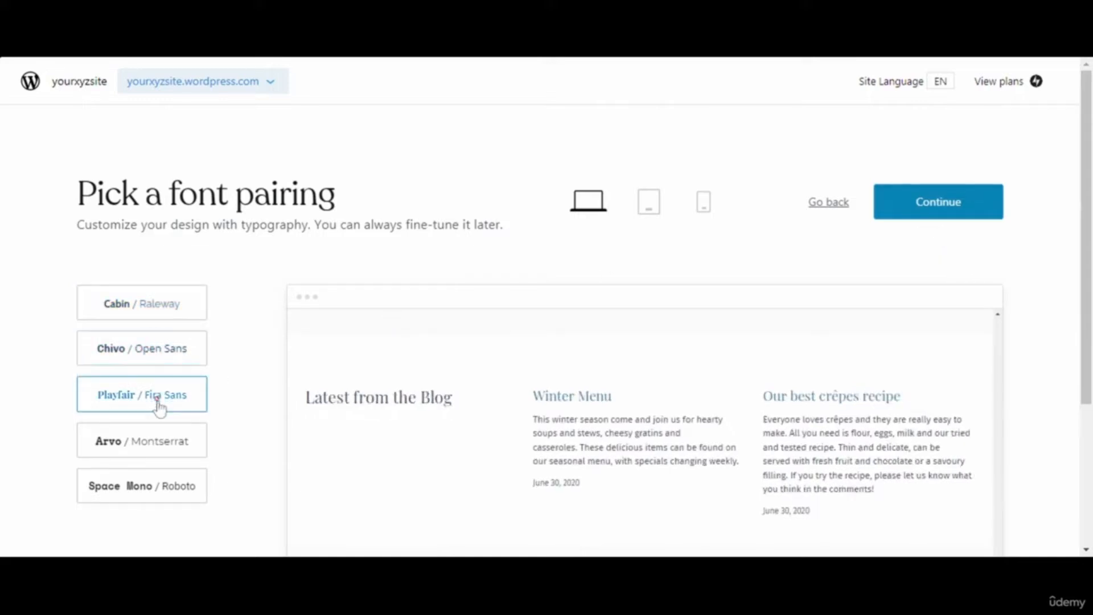
{"action": "left_click", "coordinate": [154, 440]}
{"action": "left_click", "coordinate": [160, 479]}
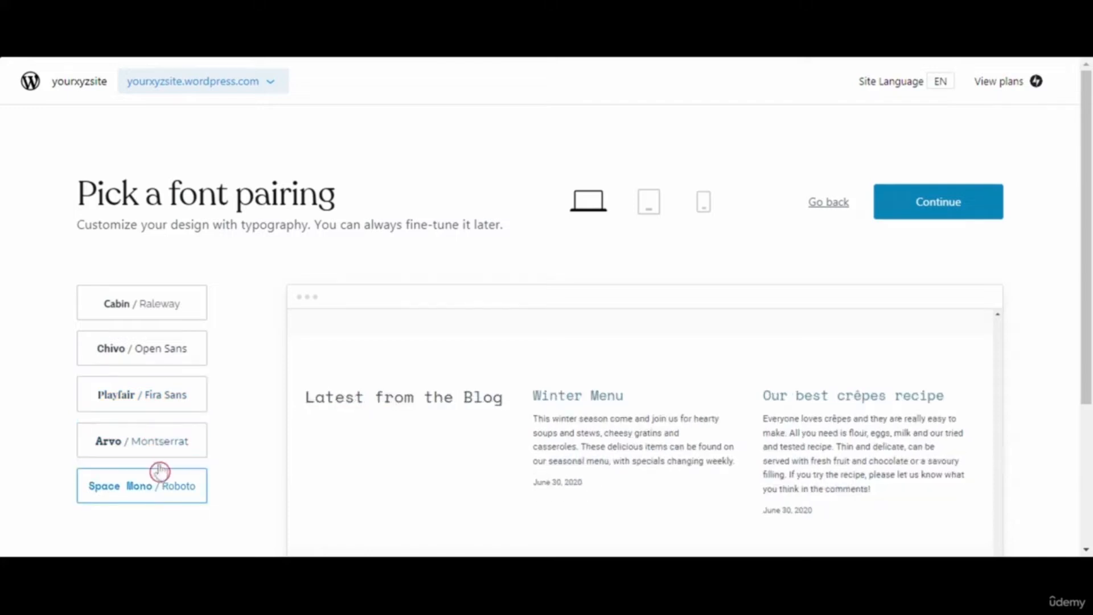
- Compare the Chivo / Open Sans and Cabin / Raleway pairings, and proceed with Chivo / Open Sans
{"action": "left_click", "coordinate": [157, 348]}
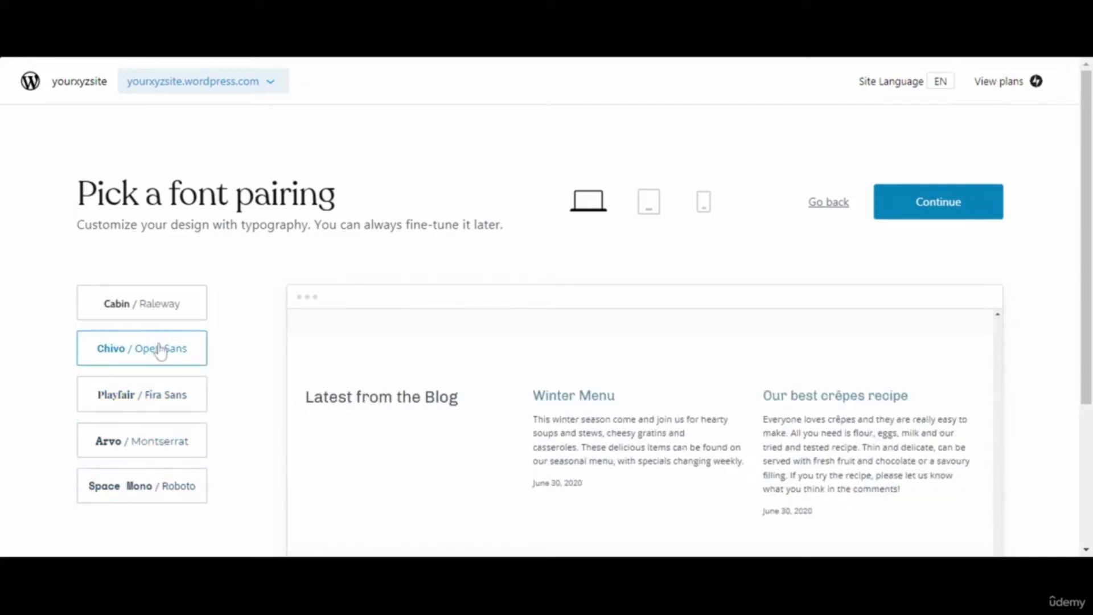
{"action": "left_click", "coordinate": [163, 308]}
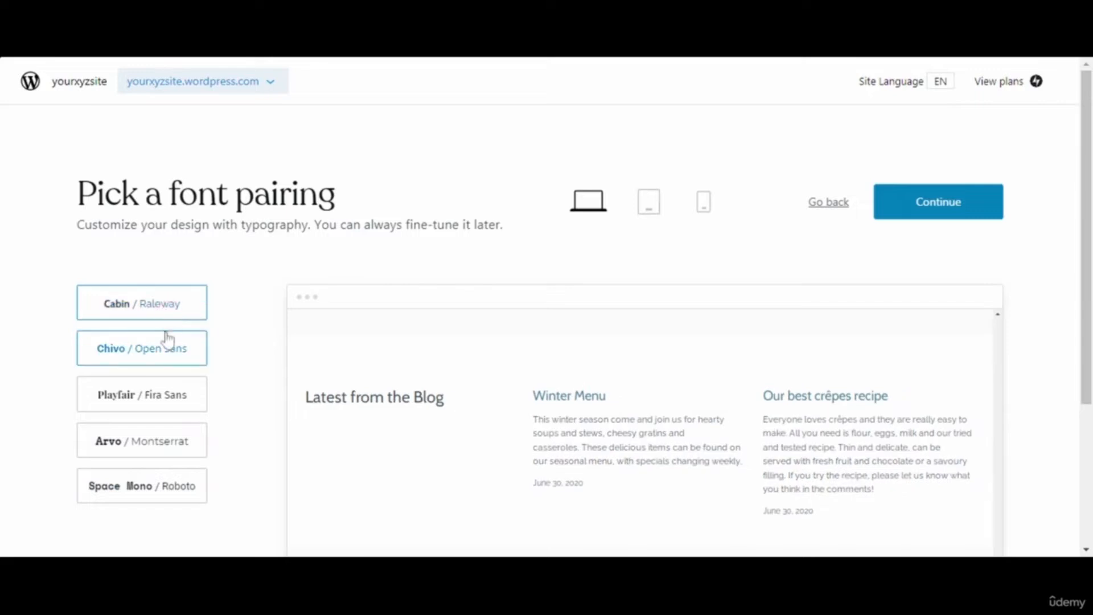
{"action": "left_click", "coordinate": [166, 337]}
{"action": "left_click", "coordinate": [934, 205]}
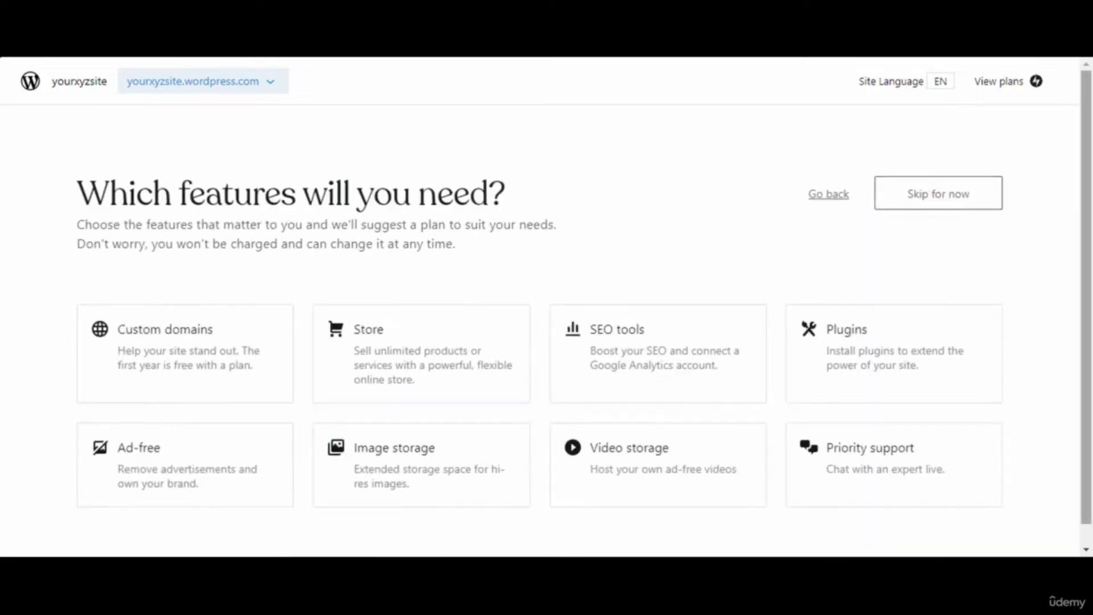
- Skip the site feature selection and compare the monthly and annual billing of the plans
{"action": "scroll", "coordinate": [1079, 216], "scroll_direction": "down", "scroll_amount": 1}
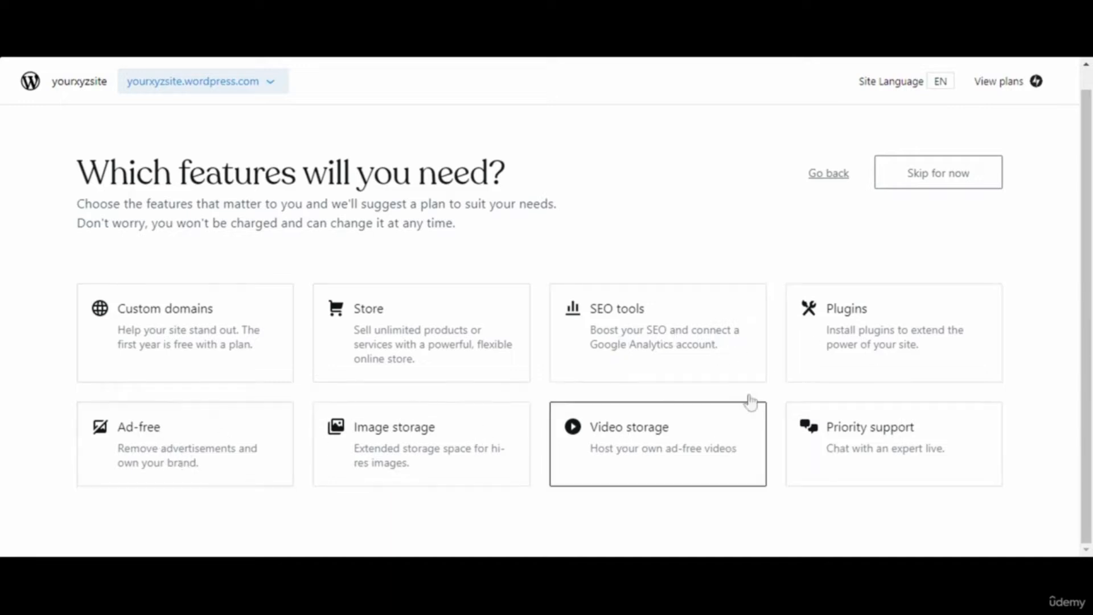
{"action": "left_click", "coordinate": [921, 183]}
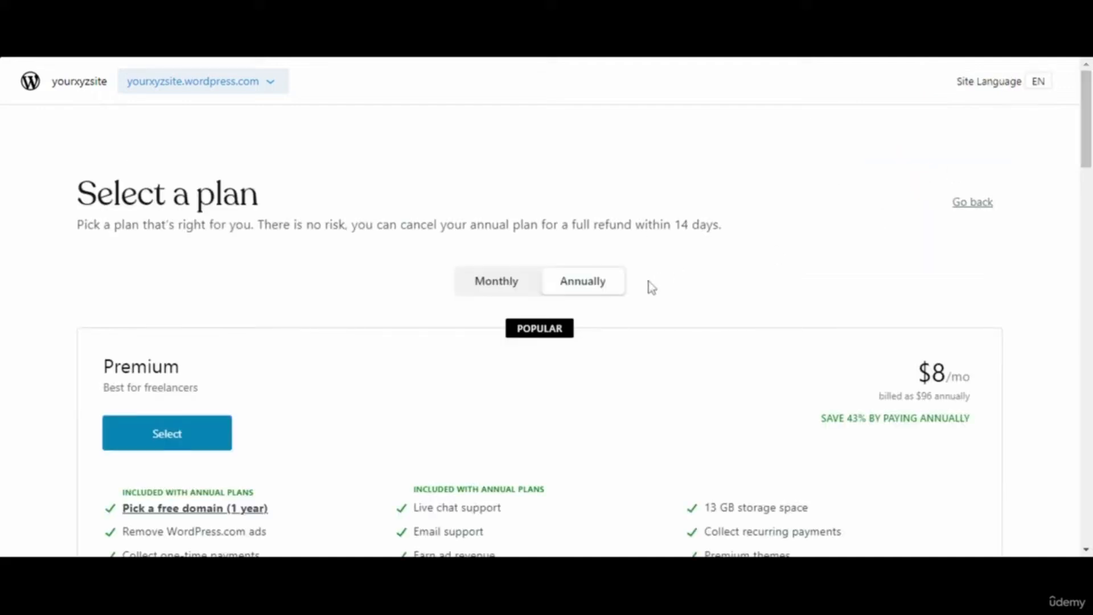
{"action": "left_click", "coordinate": [503, 292]}
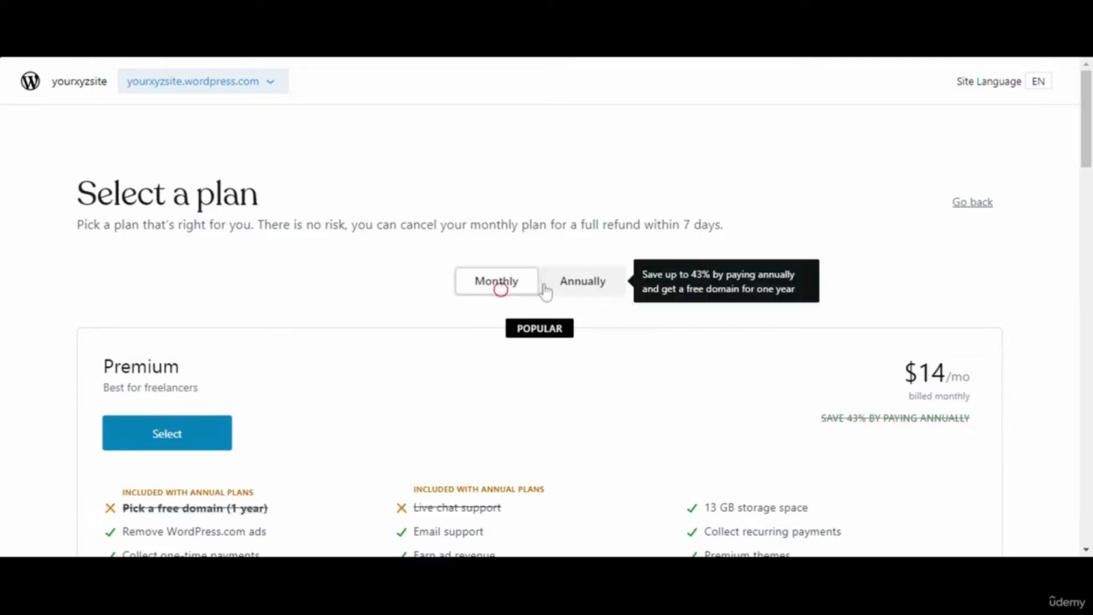
{"action": "left_click", "coordinate": [579, 295]}
- Expand the details of the Free plan and select it for the site
{"action": "left_click_drag", "start_coordinate": [1087, 119], "coordinate": [1091, 213]}
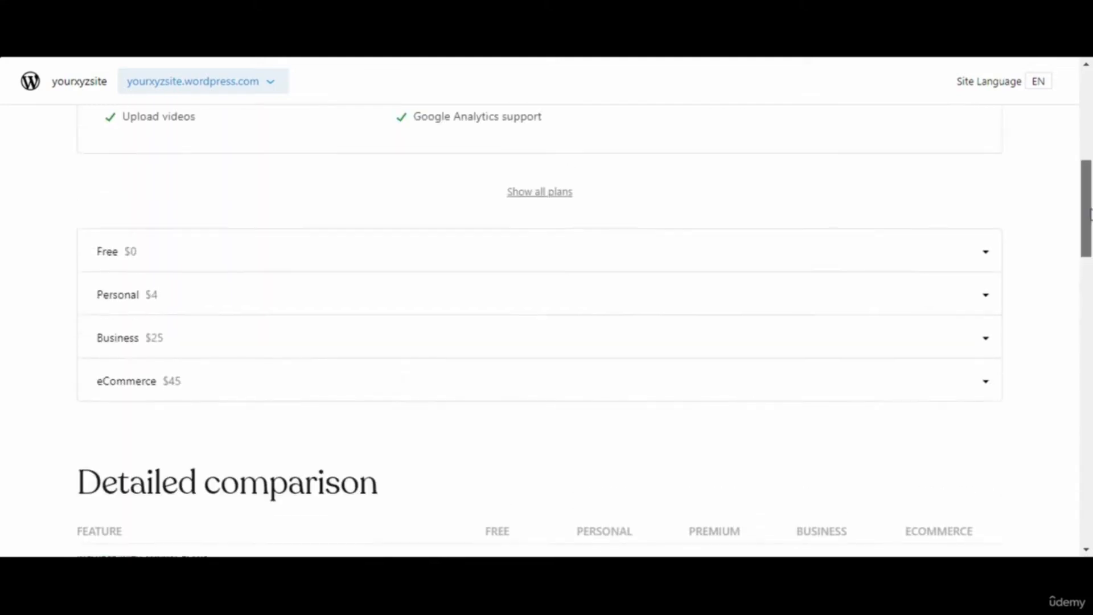
{"action": "left_click", "coordinate": [987, 259]}
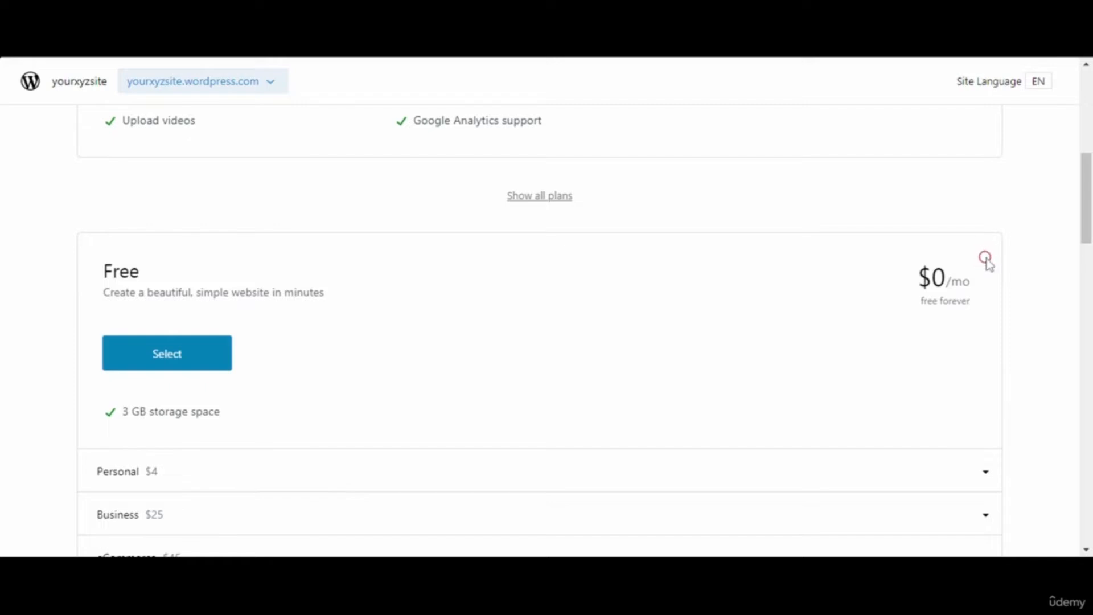
{"action": "left_click_drag", "start_coordinate": [1090, 216], "coordinate": [1059, 241]}
{"action": "left_click", "coordinate": [165, 263]}
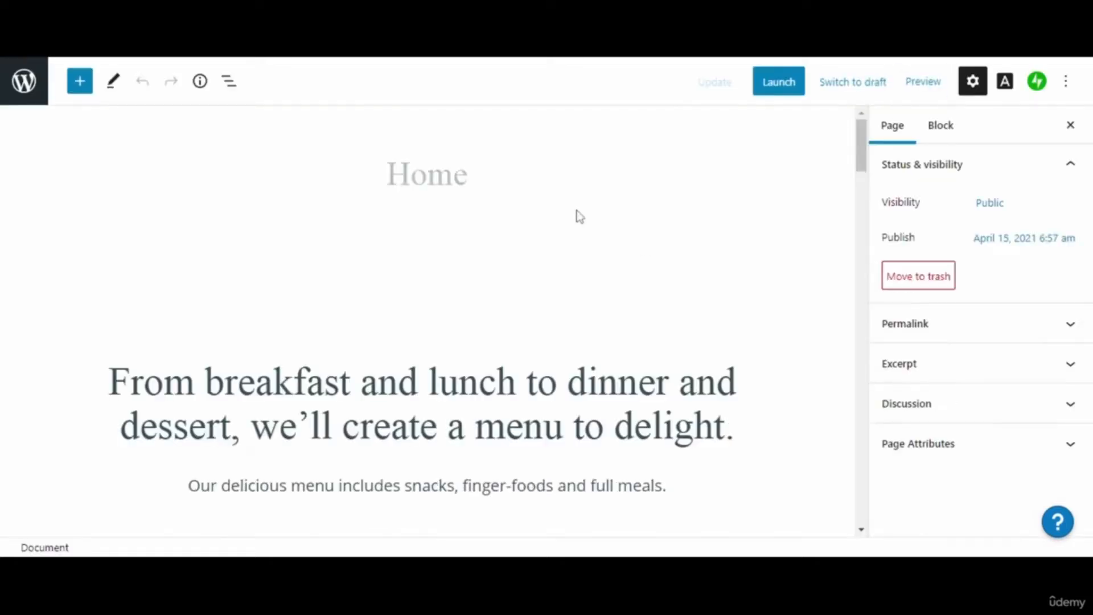
- Examine the Home page's Status & visibility settings, its post visibility options and the Permalink section
{"action": "left_click_drag", "start_coordinate": [861, 162], "coordinate": [833, 139]}
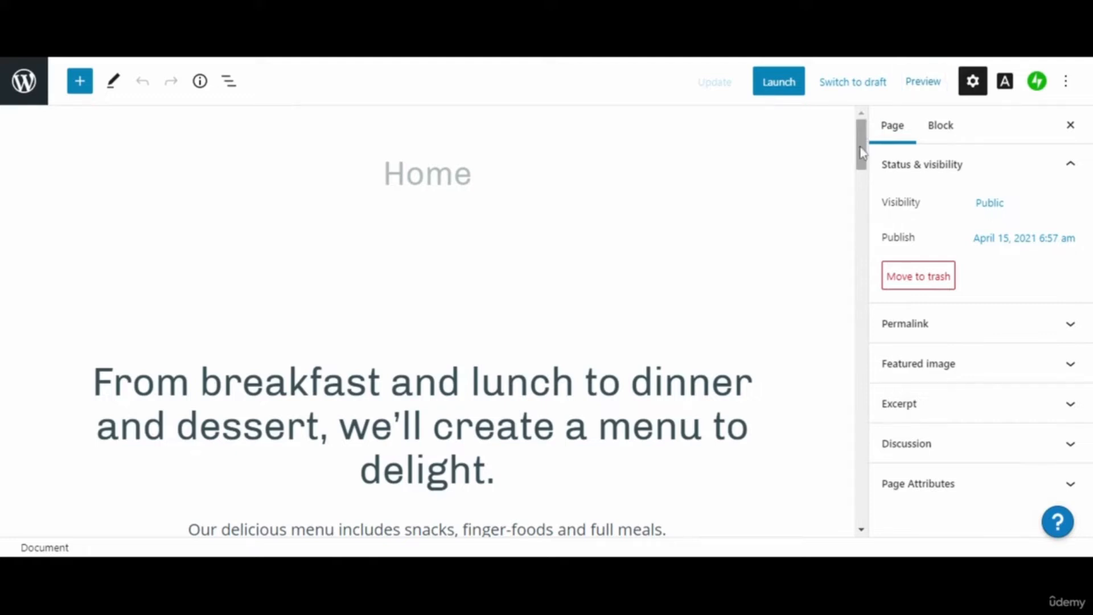
{"action": "left_click", "coordinate": [1023, 172]}
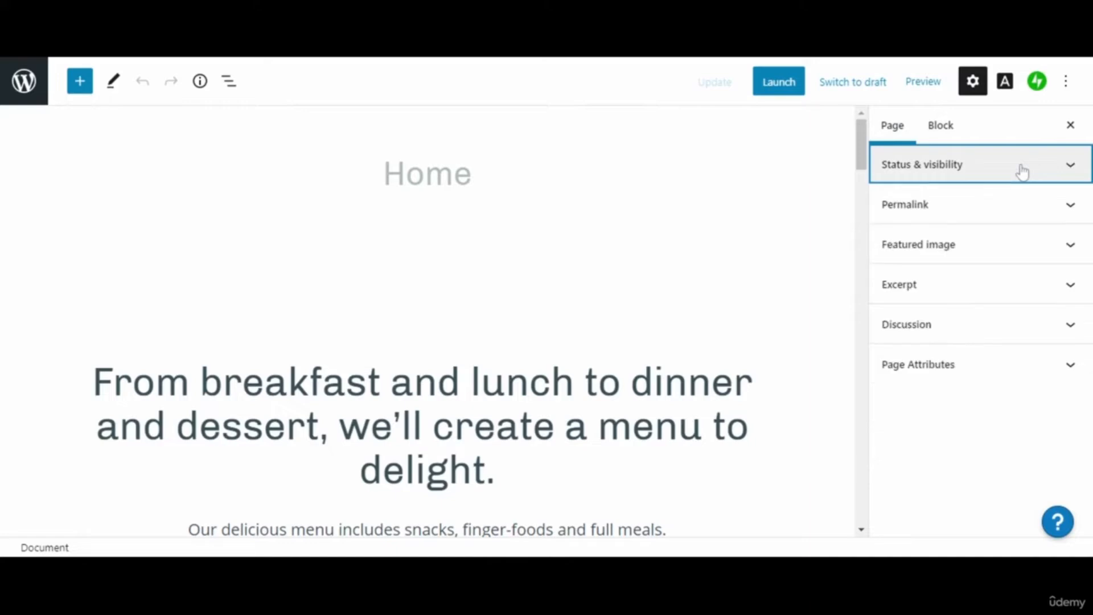
{"action": "left_click", "coordinate": [1023, 172]}
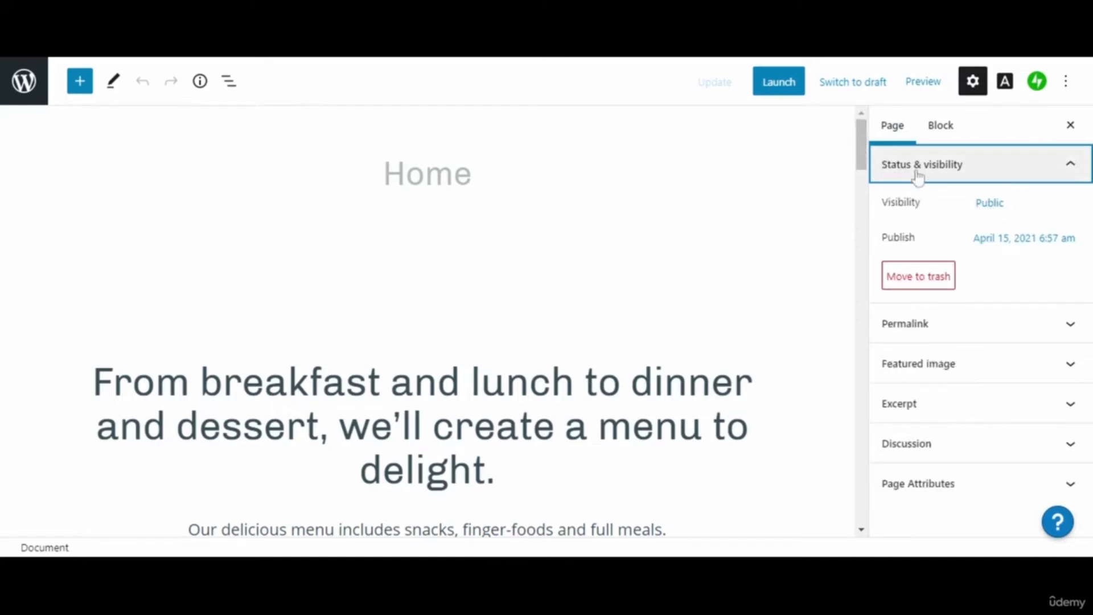
{"action": "left_click", "coordinate": [990, 204]}
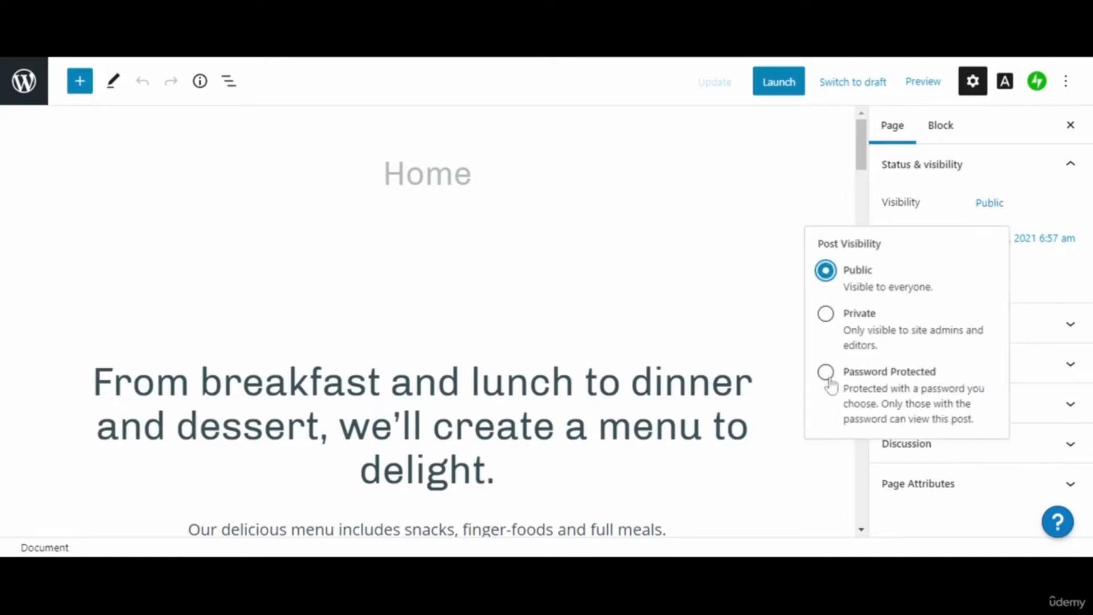
{"action": "left_click", "coordinate": [1041, 169]}
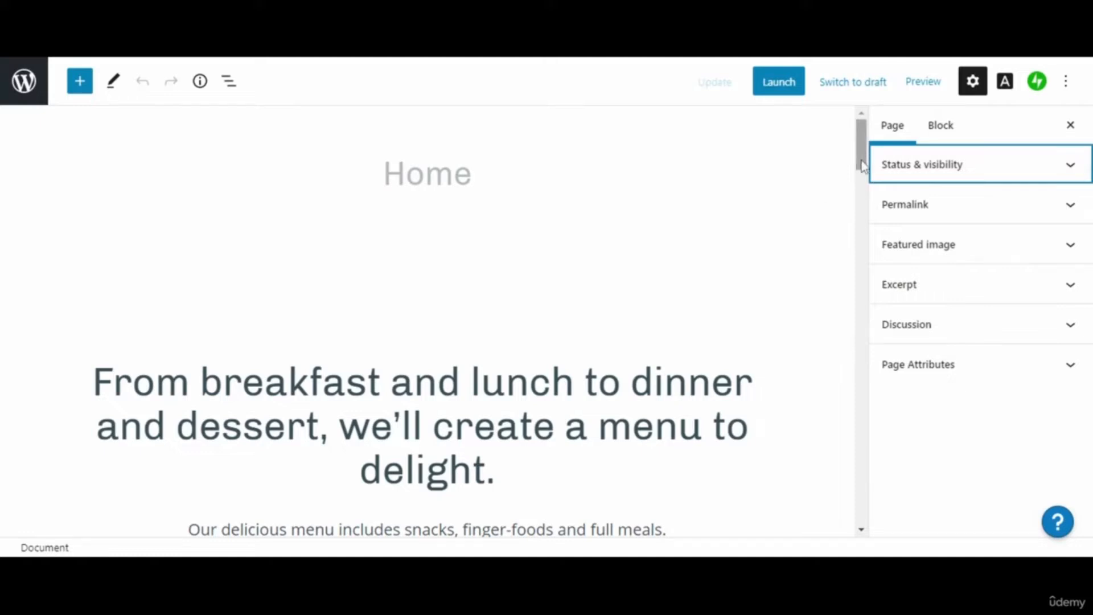
{"action": "left_click", "coordinate": [900, 218]}
{"action": "left_click", "coordinate": [900, 218]}
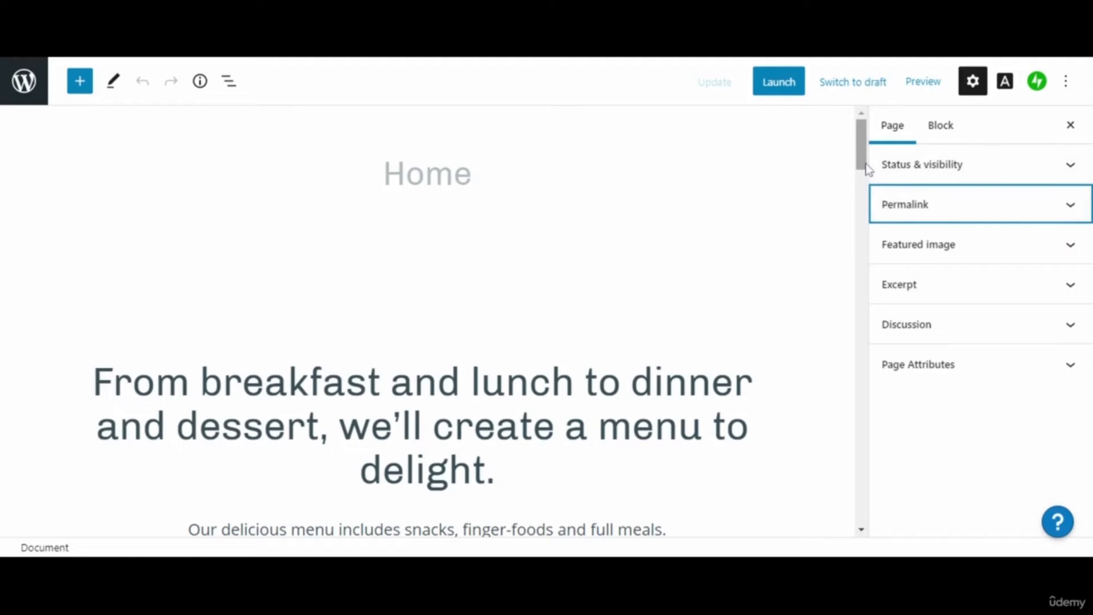
- Enter the title "My Food Blog" on the cover image with the dessert plate
{"action": "left_click_drag", "start_coordinate": [866, 169], "coordinate": [874, 278]}
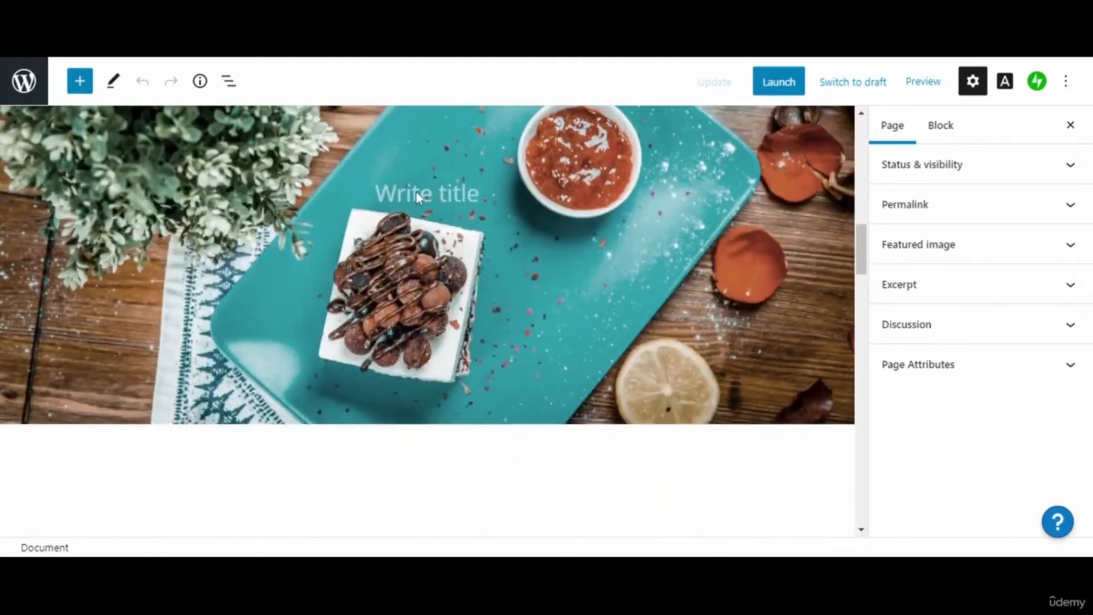
{"action": "left_click", "coordinate": [799, 258]}
{"action": "mouse_move", "coordinate": [853, 258]}
{"action": "left_mouse_down"}
{"action": "mouse_move", "coordinate": [855, 215]}
{"action": "mouse_move", "coordinate": [857, 260]}
{"action": "left_mouse_up"}
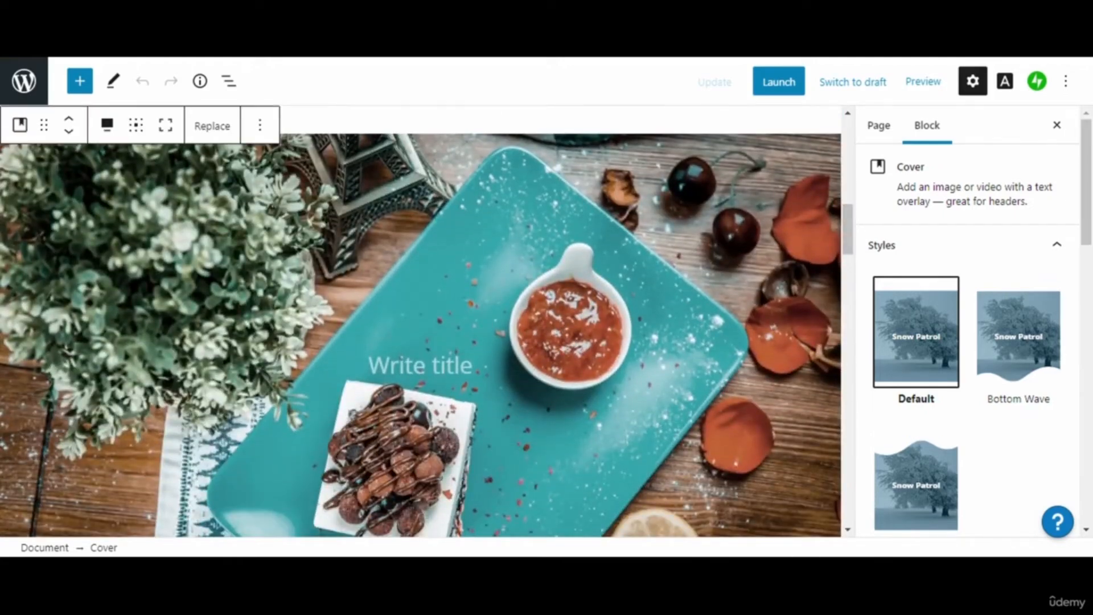
{"action": "left_click", "coordinate": [421, 365]}
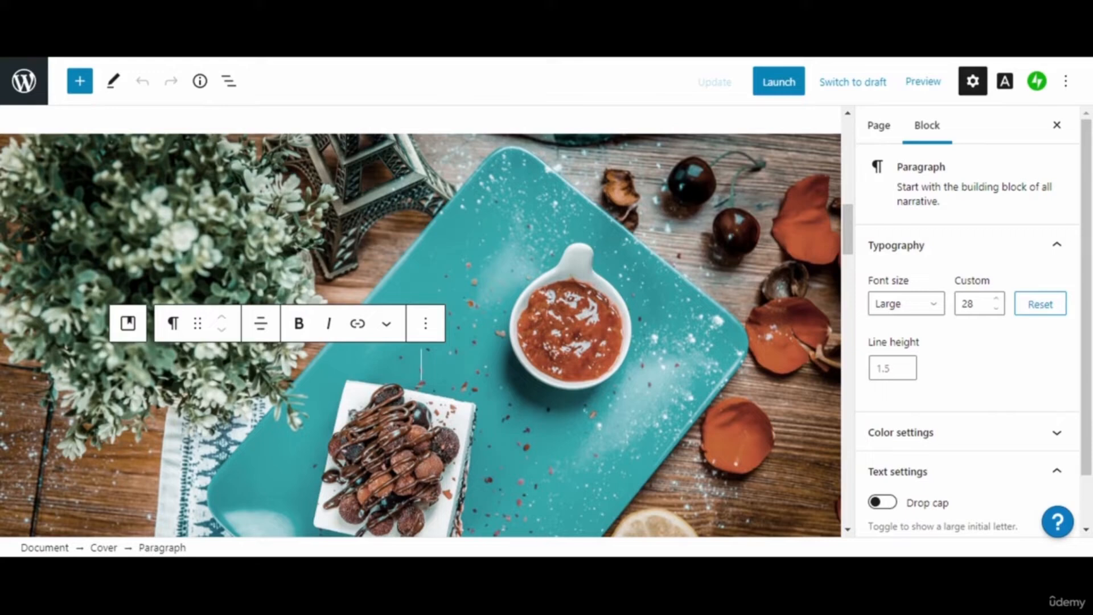
{"action": "type", "text": "My"}
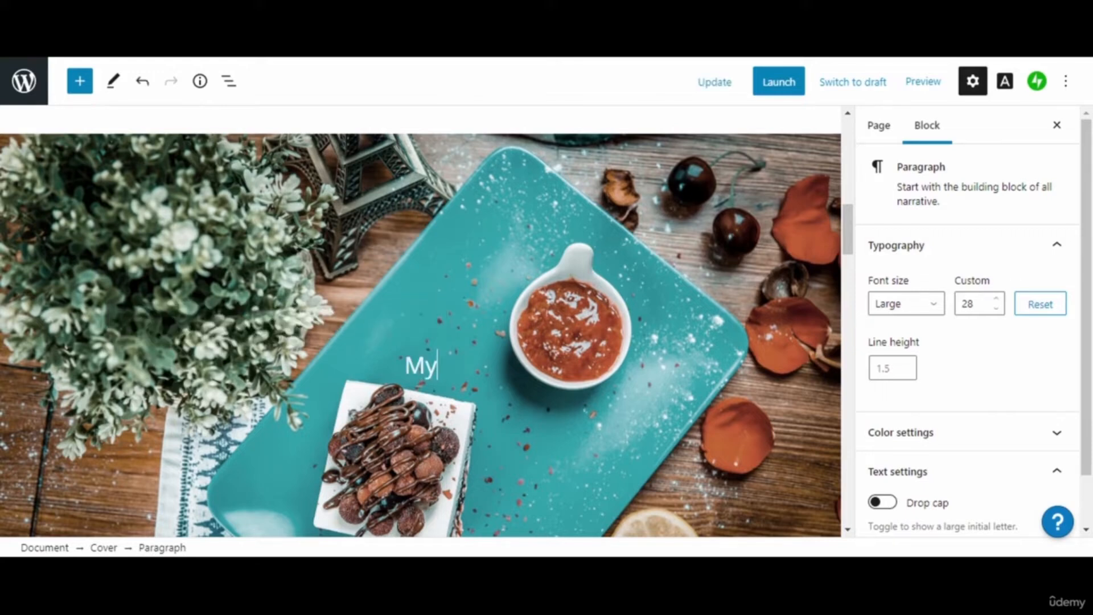
{"action": "type", "text": " F"}
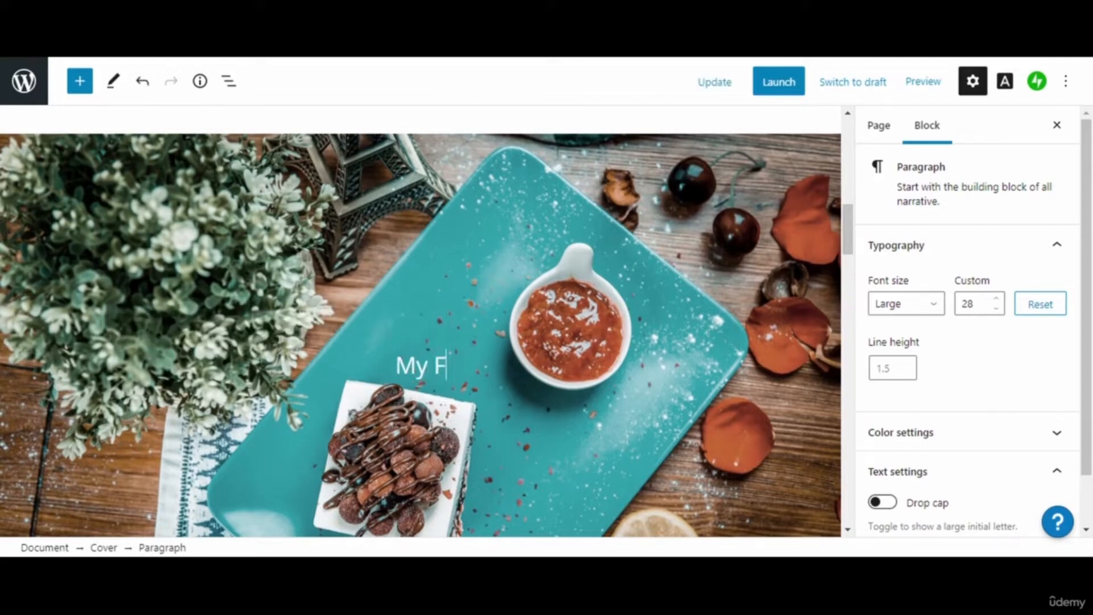
{"action": "type", "text": "ood "}
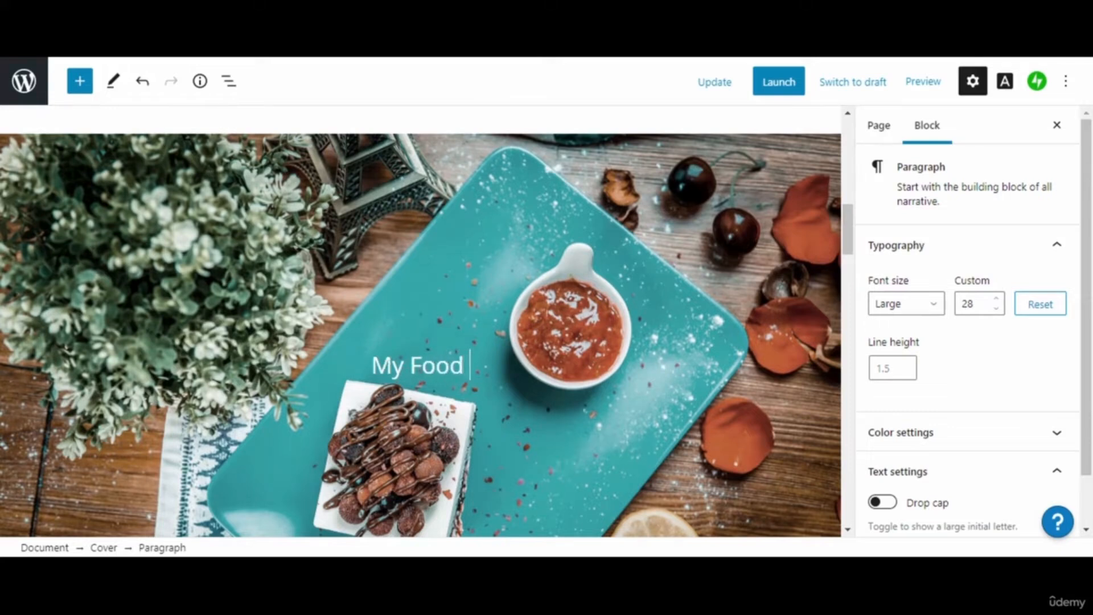
{"action": "type", "text": "Blog"}
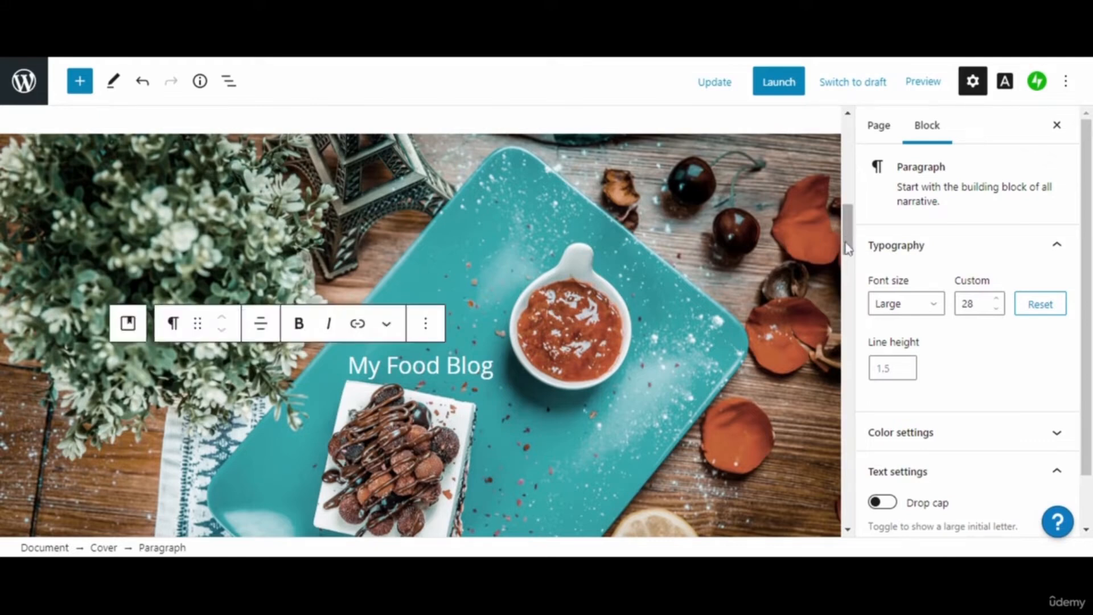
- Make the "My Food Blog" title on the cover image bold
{"action": "scroll", "coordinate": [846, 245], "scroll_direction": "down", "scroll_amount": 2}
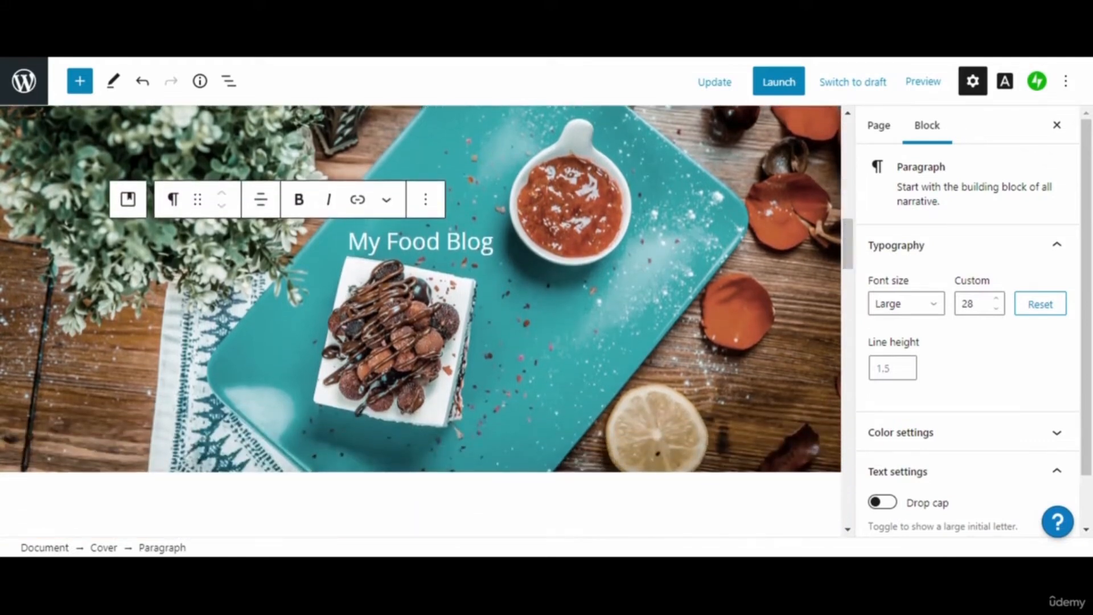
{"action": "triple_click", "coordinate": [368, 237]}
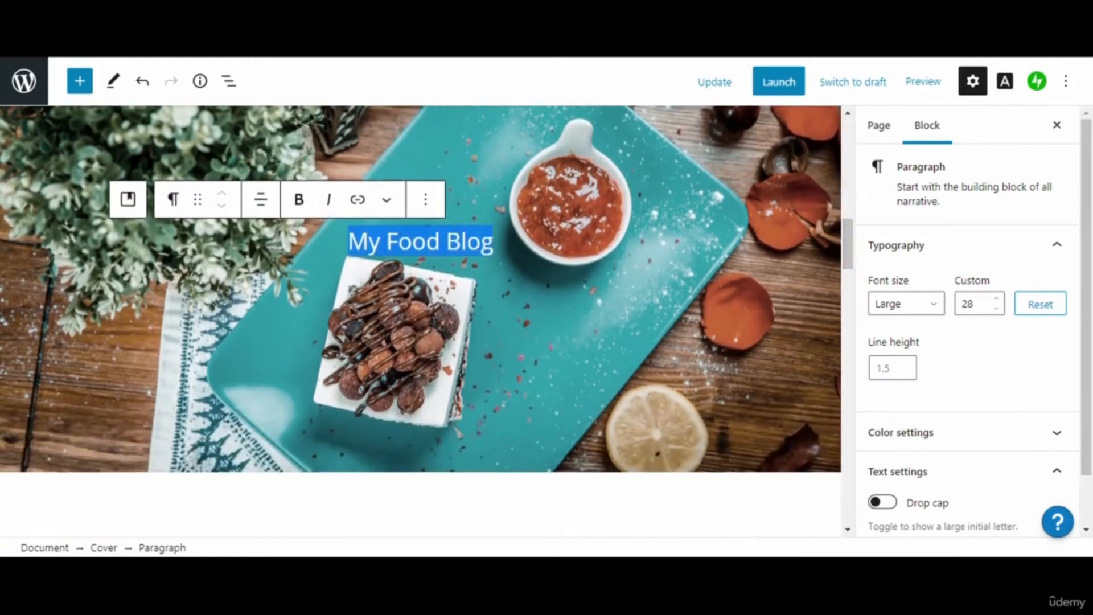
{"action": "left_click", "coordinate": [300, 201]}
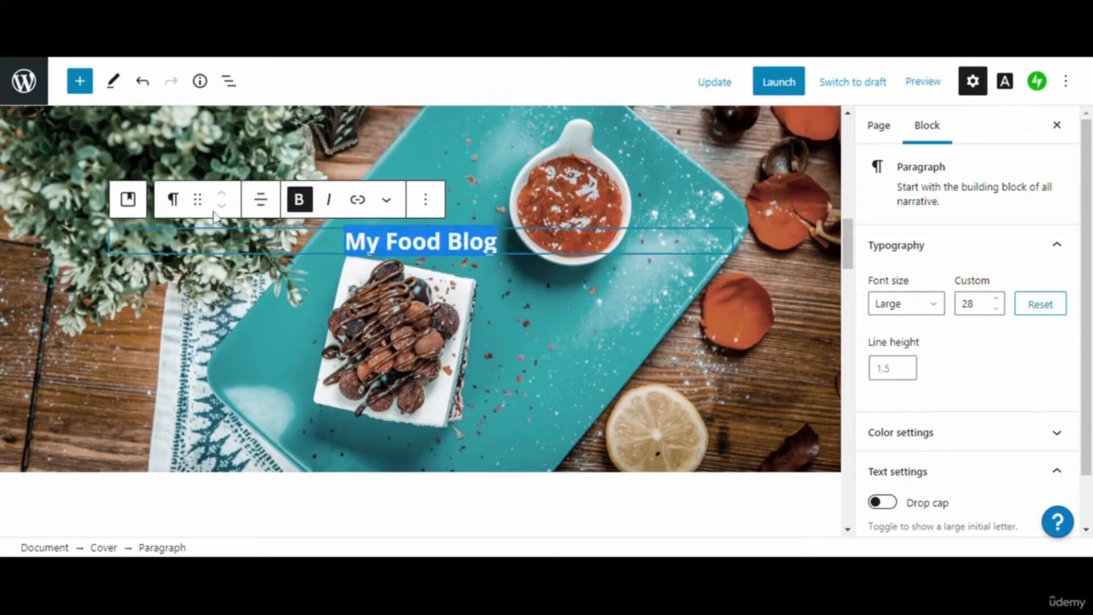
- Give the "My Food Blog" title a custom yellow-green text color and deselect it
{"action": "left_click", "coordinate": [387, 200]}
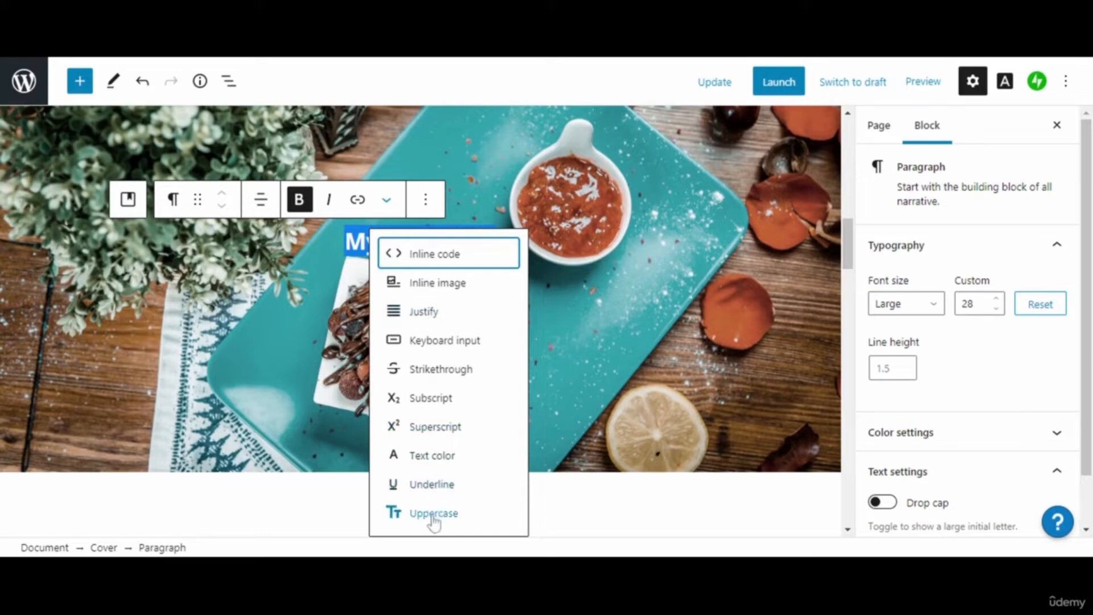
{"action": "left_click", "coordinate": [430, 455]}
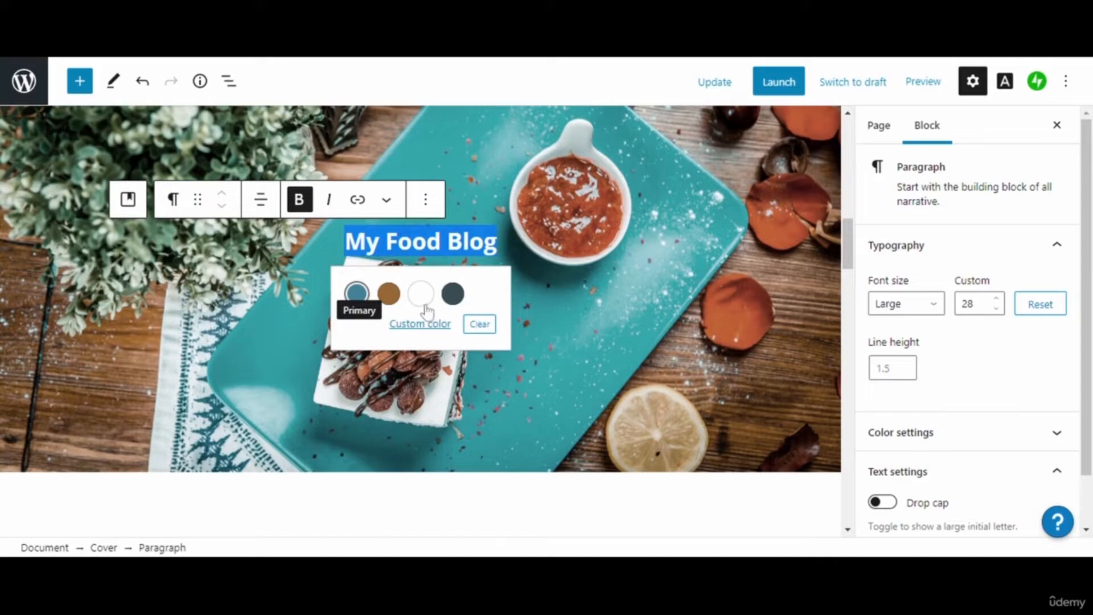
{"action": "left_click", "coordinate": [438, 326]}
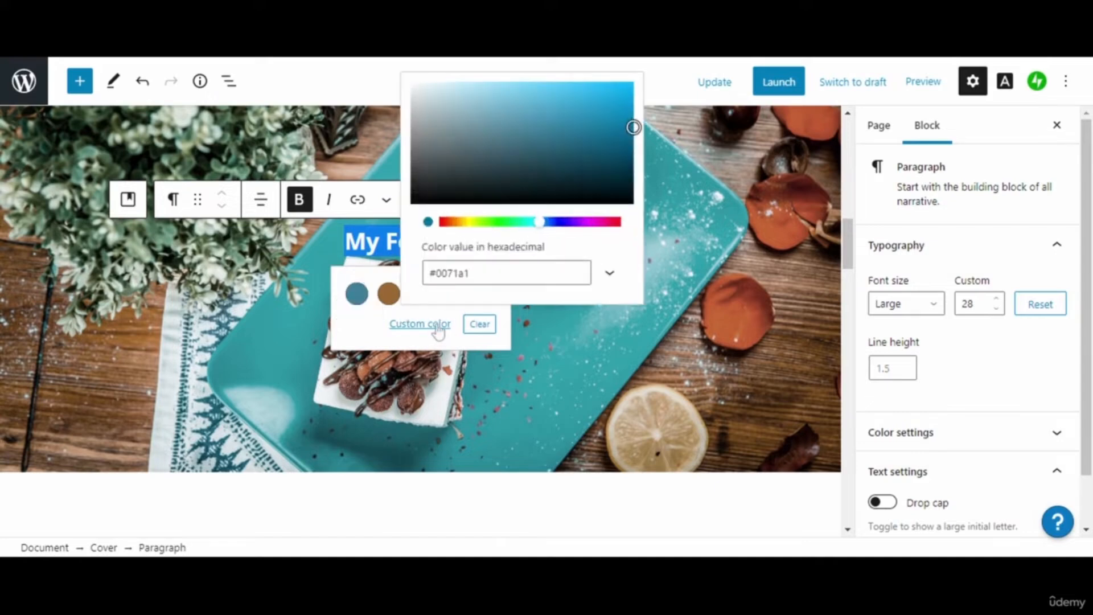
{"action": "left_click", "coordinate": [477, 222]}
{"action": "key", "text": "Escape"}
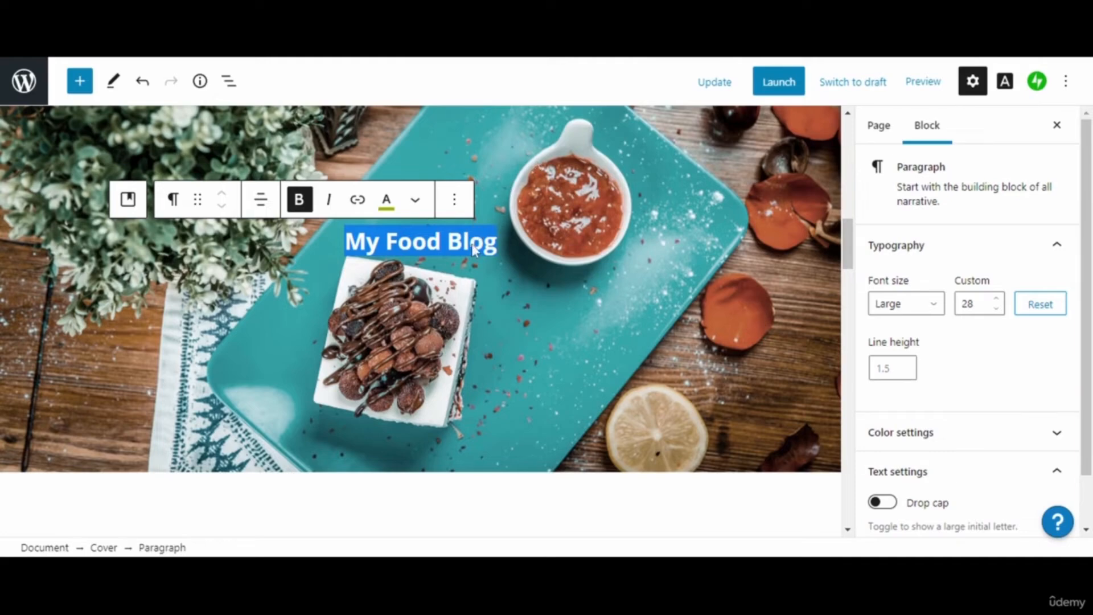
{"action": "left_click", "coordinate": [439, 251]}
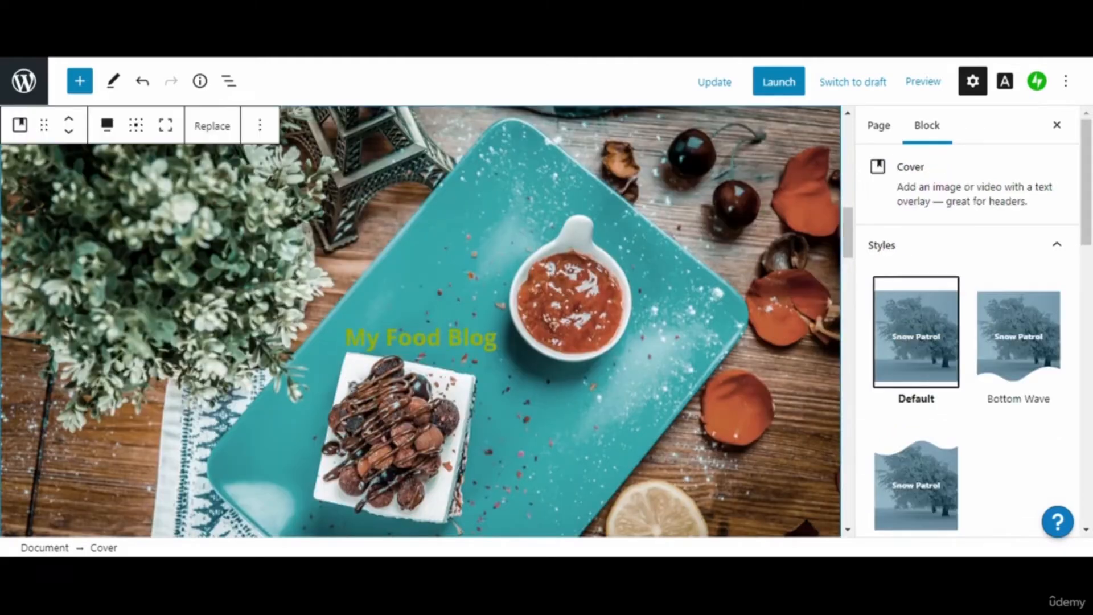
- Change the "My Food Blog" title's custom text color to light yellow, #e6f16d
{"action": "triple_click", "coordinate": [416, 337]}
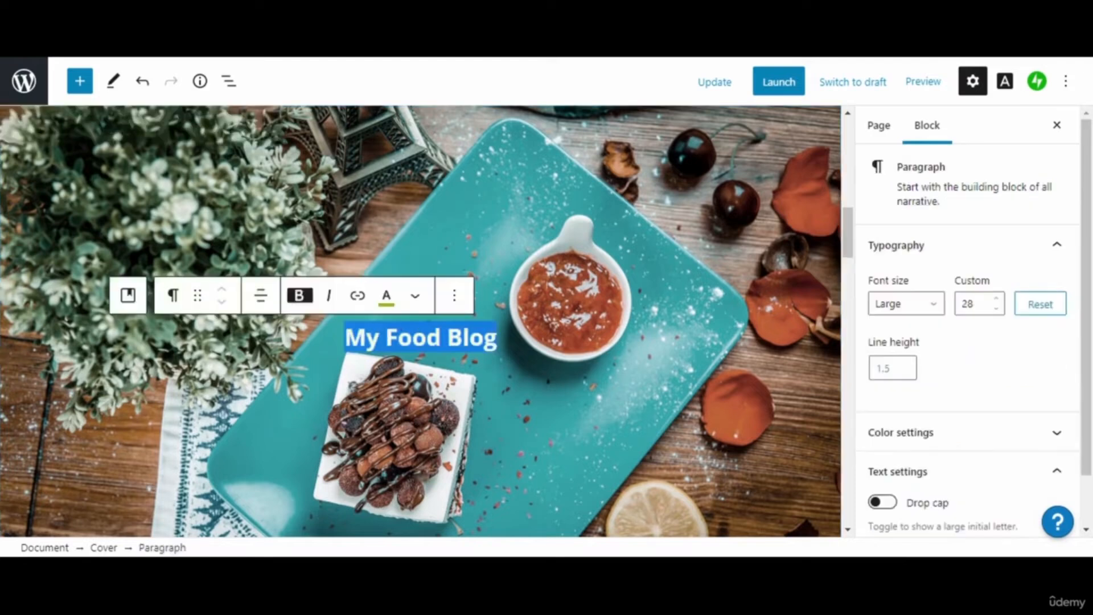
{"action": "left_click", "coordinate": [387, 300]}
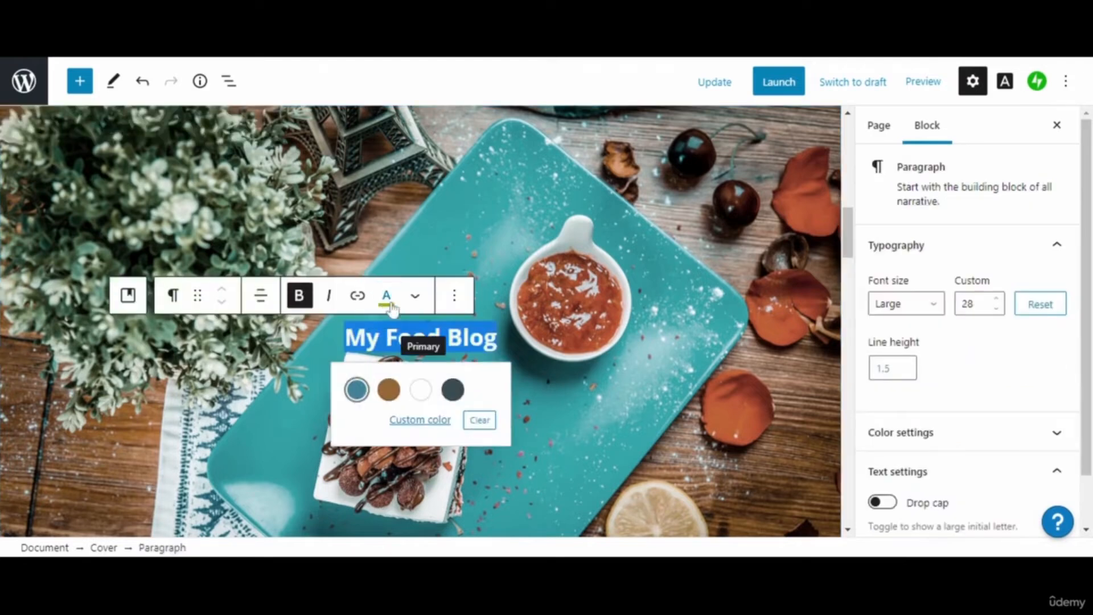
{"action": "left_click", "coordinate": [414, 427]}
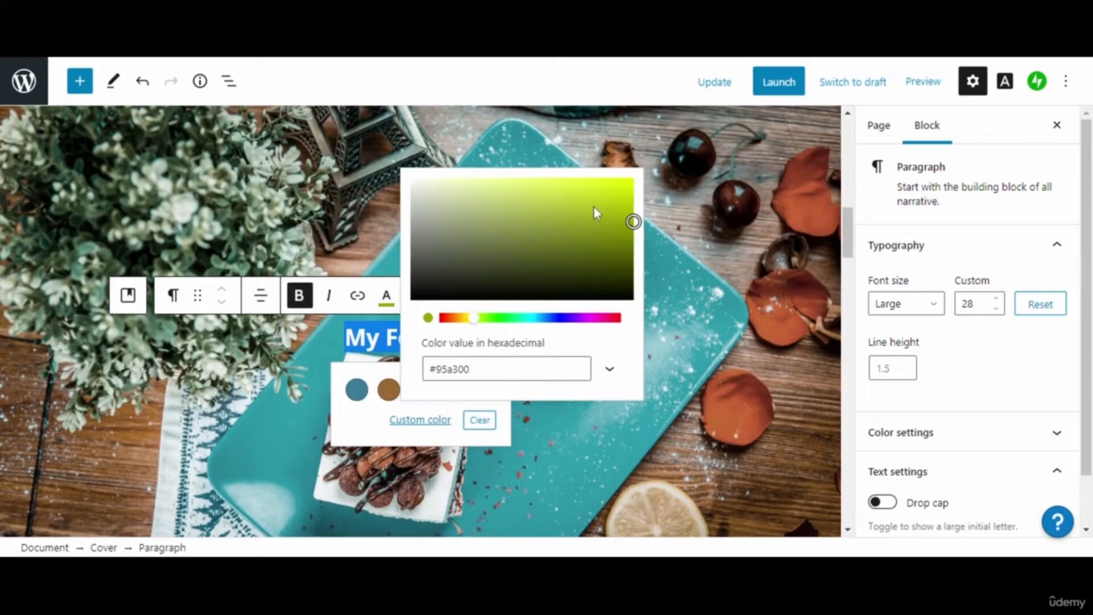
{"action": "left_click_drag", "start_coordinate": [632, 222], "coordinate": [618, 216]}
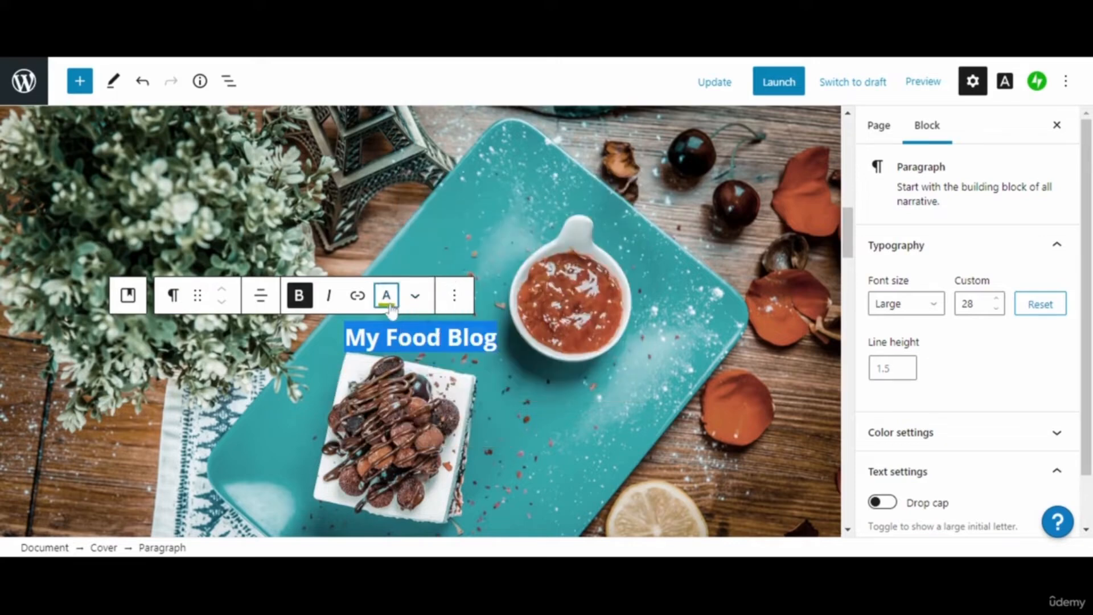
{"action": "left_click", "coordinate": [387, 296]}
{"action": "left_click", "coordinate": [410, 424]}
{"action": "left_click", "coordinate": [533, 184]}
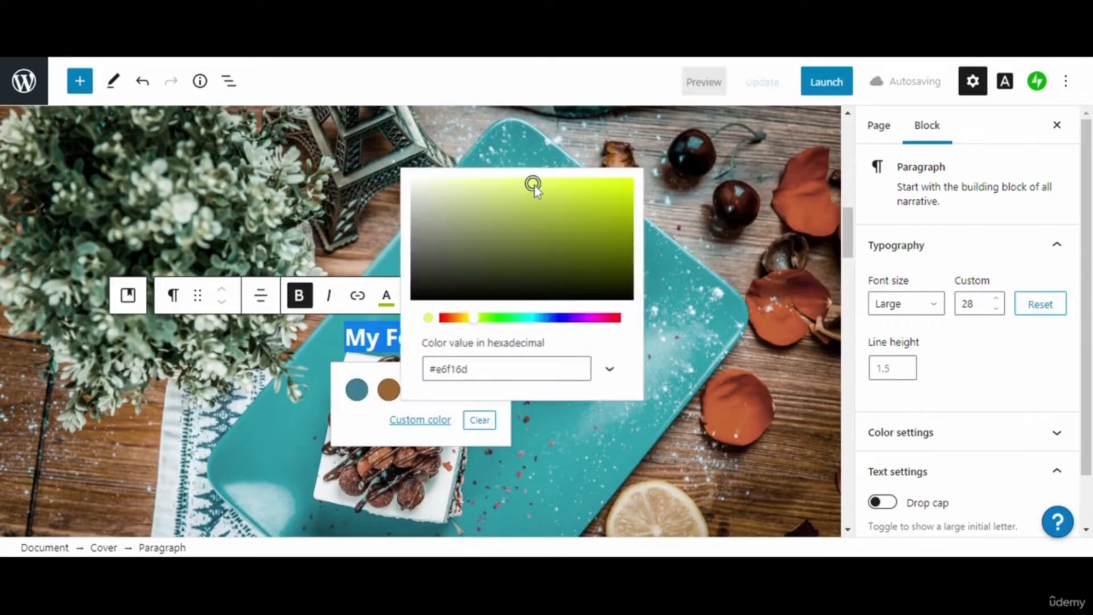
{"action": "left_click", "coordinate": [469, 338]}
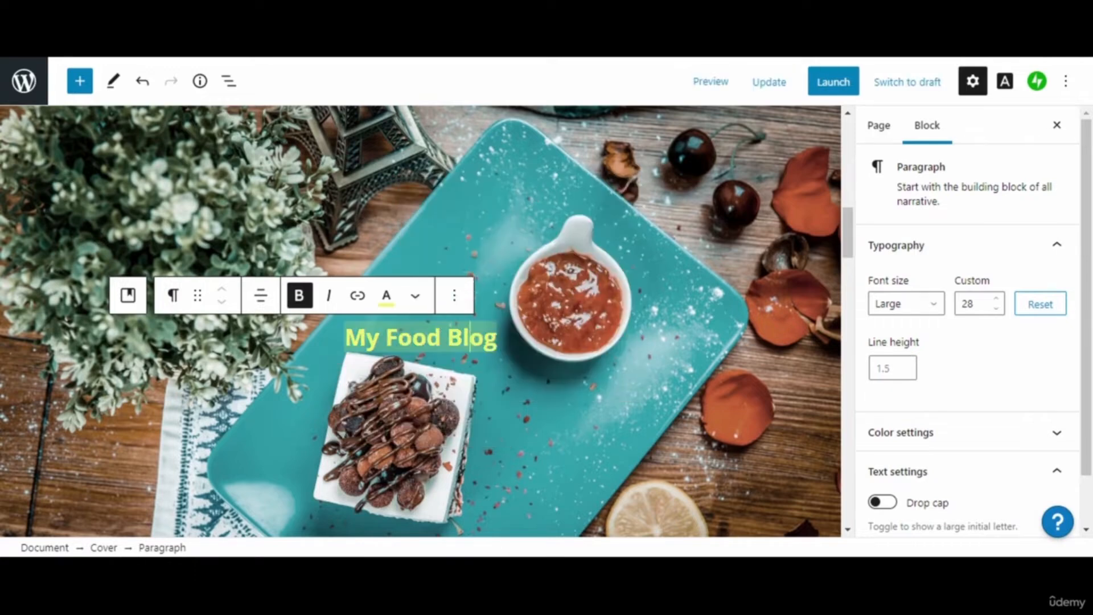
- Convert the whole "My Food Blog" title on the cover image to uppercase
{"action": "left_click", "coordinate": [497, 316]}
{"action": "left_click_drag", "start_coordinate": [498, 307], "coordinate": [345, 308]}
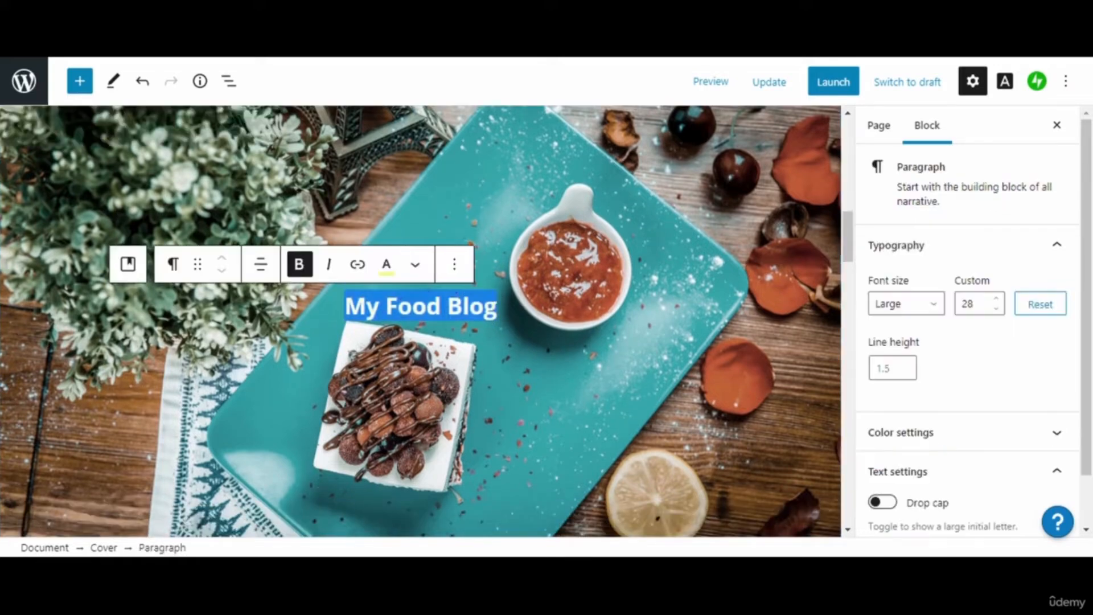
{"action": "left_click", "coordinate": [416, 264]}
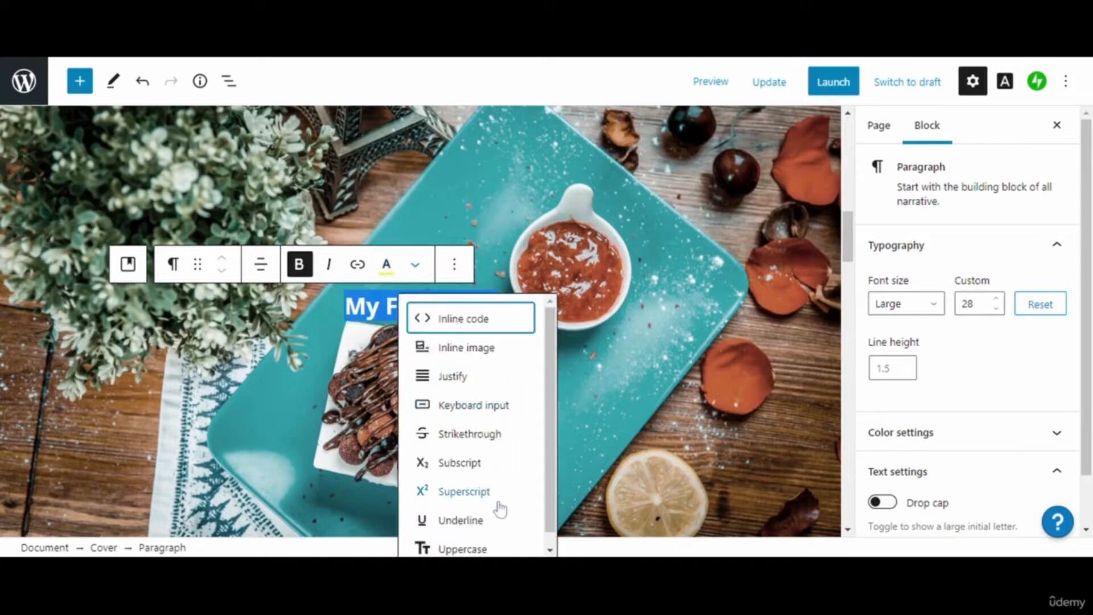
{"action": "left_click", "coordinate": [550, 549]}
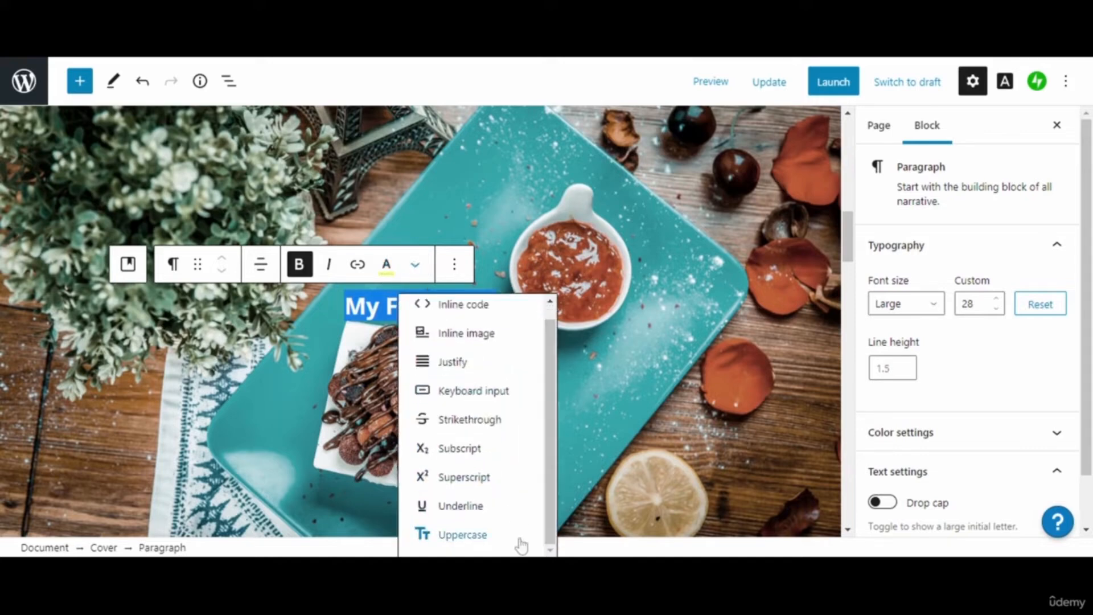
{"action": "left_click", "coordinate": [467, 535]}
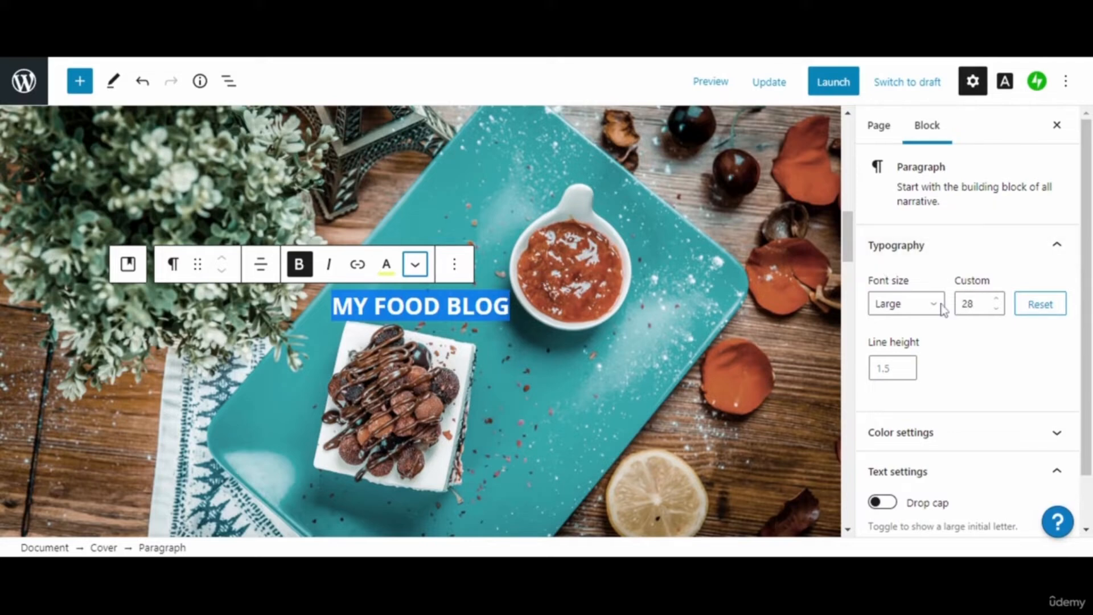
- Enlarge the cover title's font, trying the Huge preset and settling on a custom size of 40
{"action": "left_click", "coordinate": [919, 307]}
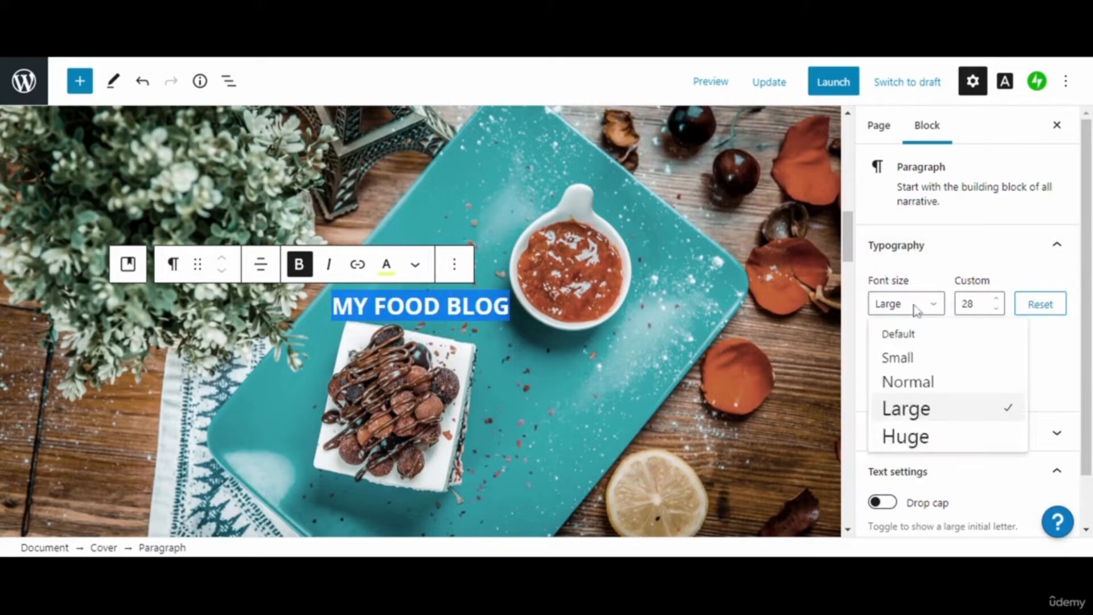
{"action": "left_click", "coordinate": [927, 436]}
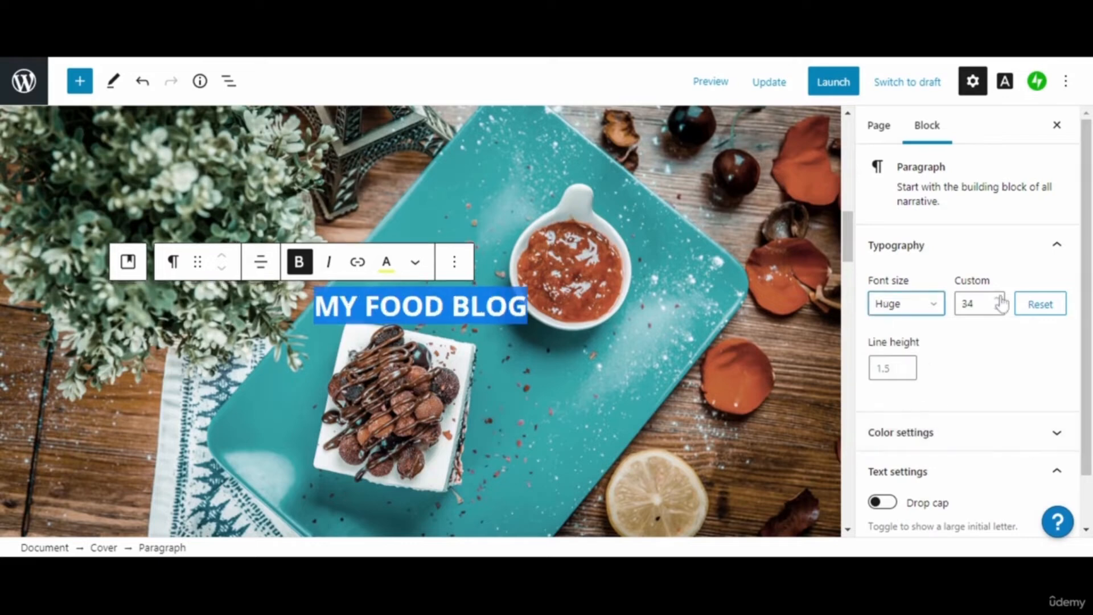
{"action": "left_click", "coordinate": [1000, 299]}
{"action": "left_click", "coordinate": [1000, 299]}
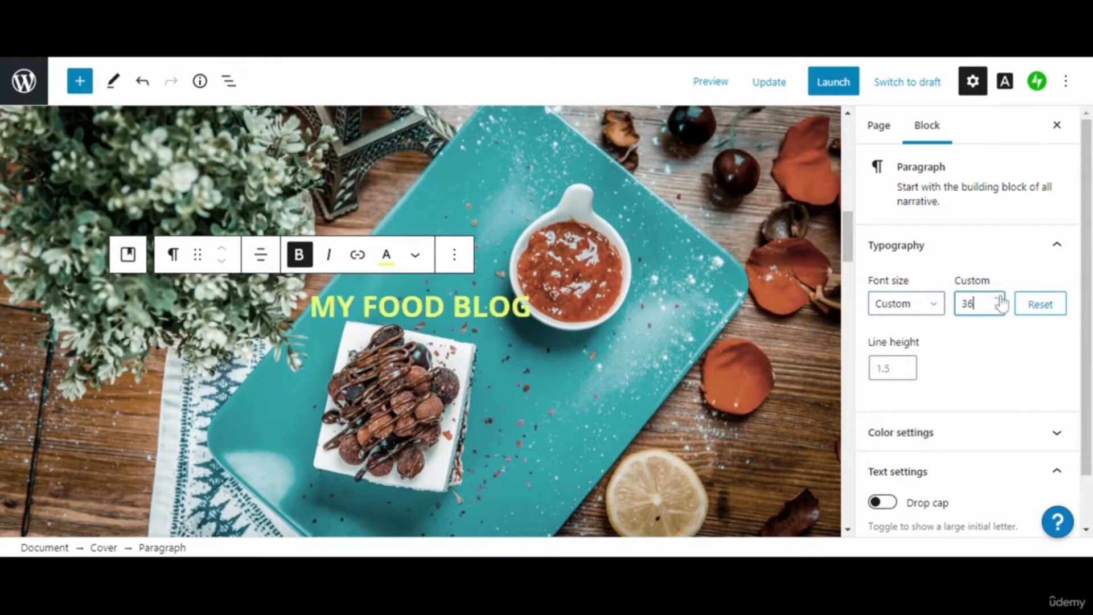
{"action": "left_click", "coordinate": [999, 299]}
{"action": "left_click", "coordinate": [1000, 299]}
{"action": "left_click", "coordinate": [1000, 300]}
{"action": "left_click", "coordinate": [1000, 300]}
{"action": "left_click", "coordinate": [1000, 300]}
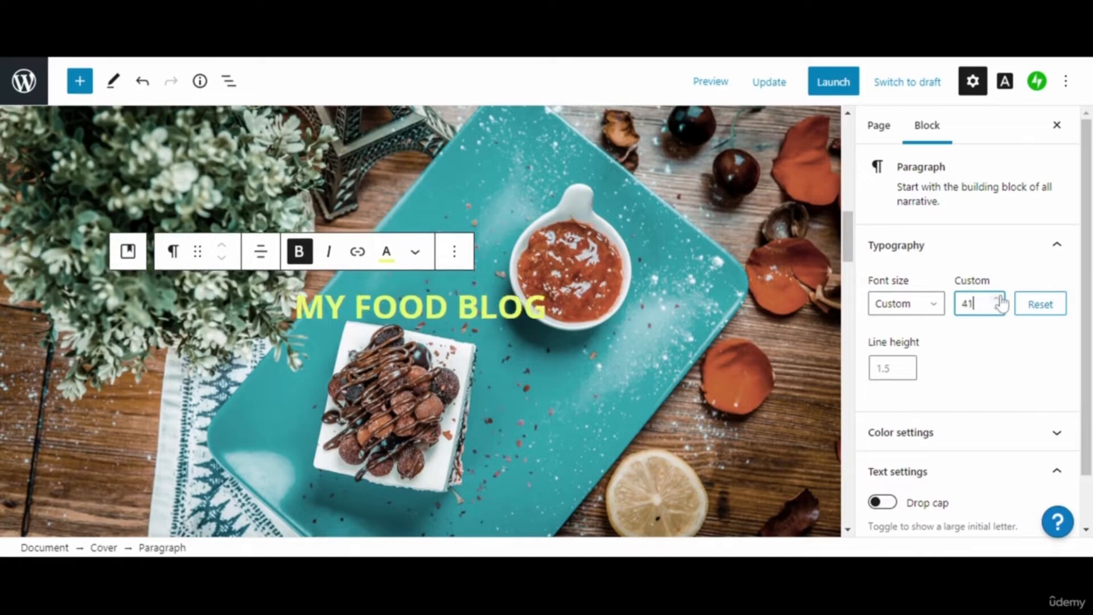
{"action": "left_click", "coordinate": [997, 311]}
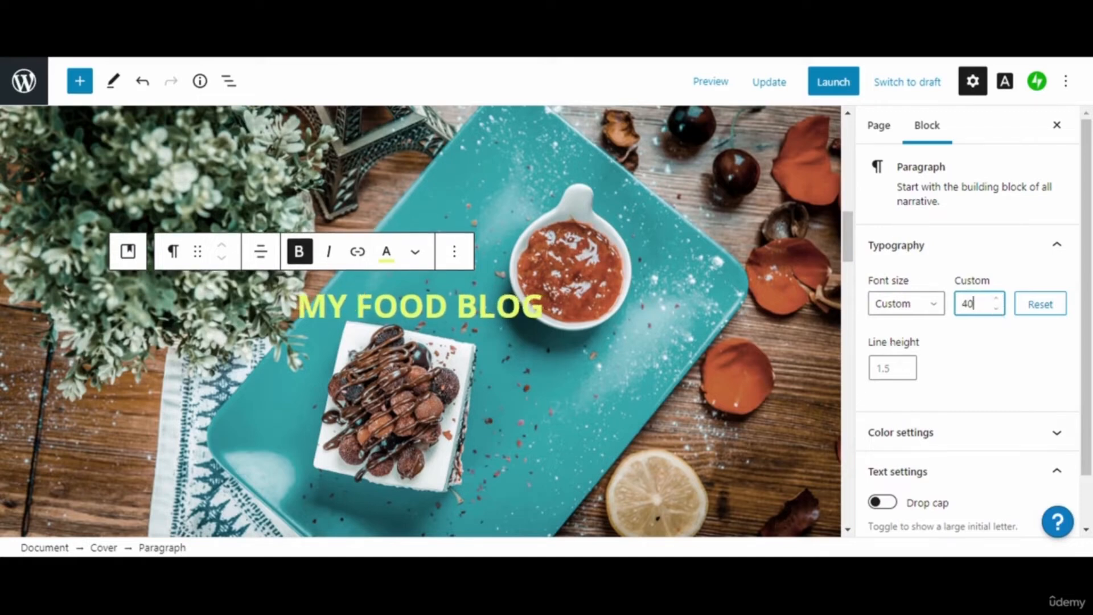
- Change the text color of the whole "MY FOOD BLOG" title to the white palette color
{"action": "left_click_drag", "start_coordinate": [545, 307], "coordinate": [298, 307]}
{"action": "left_click", "coordinate": [390, 255]}
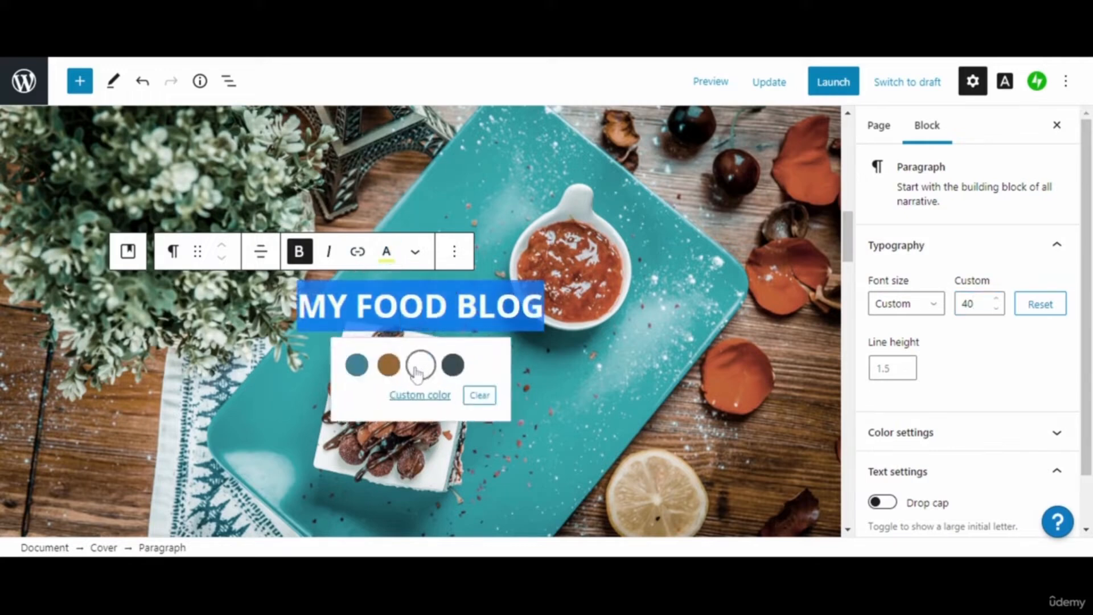
{"action": "left_click", "coordinate": [419, 367]}
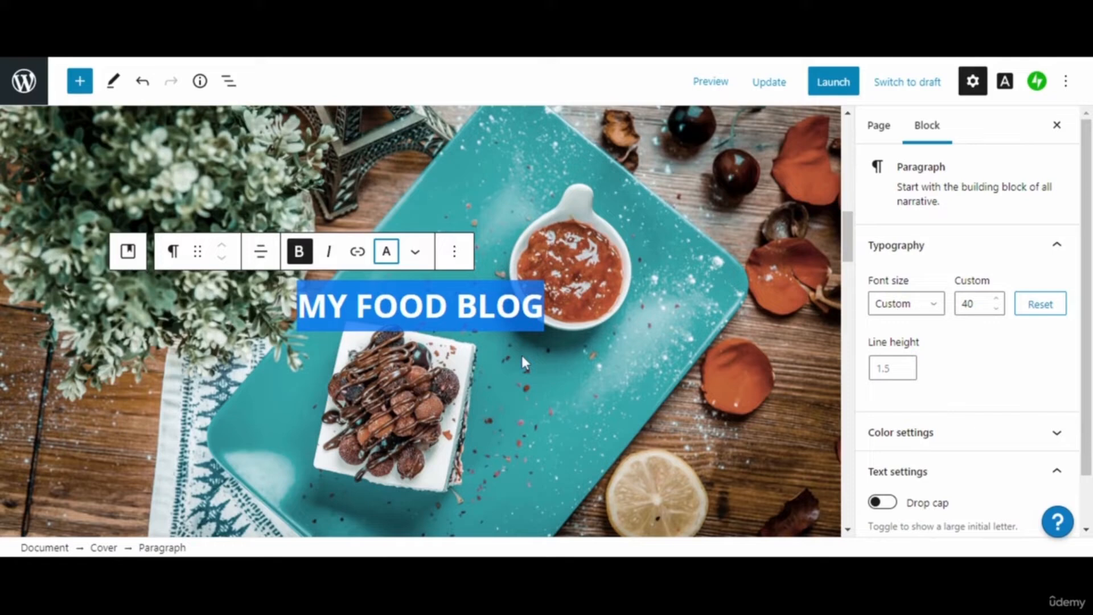
{"action": "left_click", "coordinate": [578, 294]}
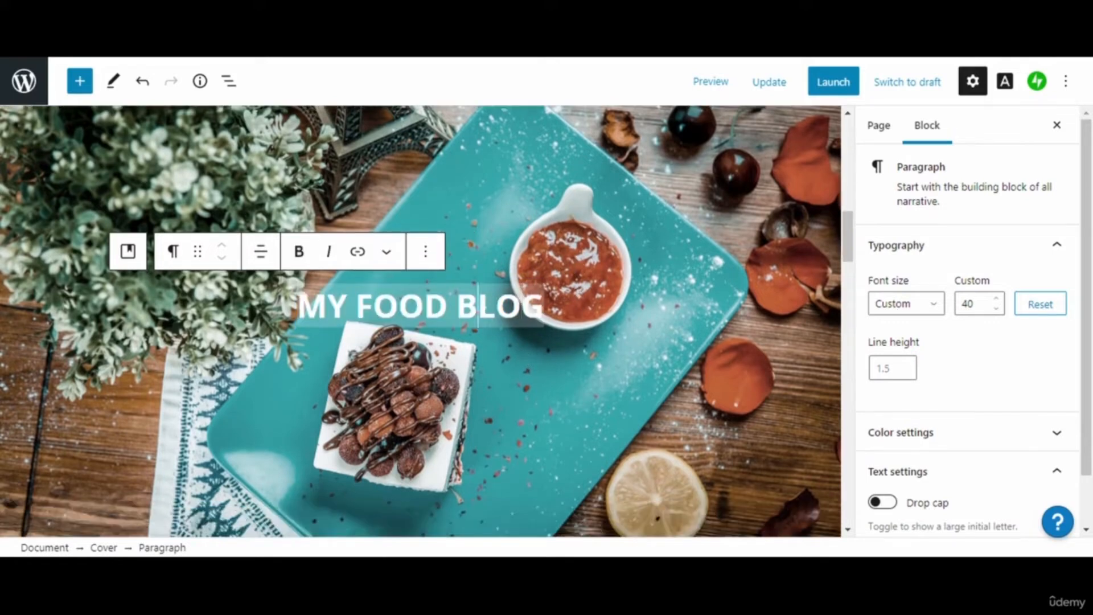
- Try to give the white "MY FOOD BLOG" title a custom text color by changing only the hue
{"action": "triple_click", "coordinate": [480, 328]}
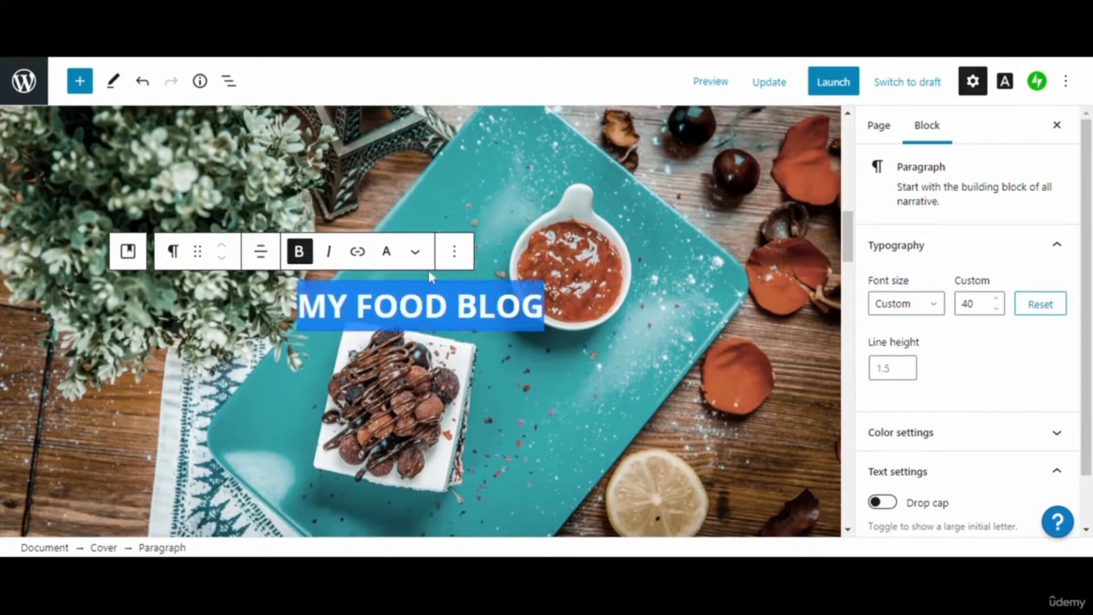
{"action": "left_click", "coordinate": [395, 258]}
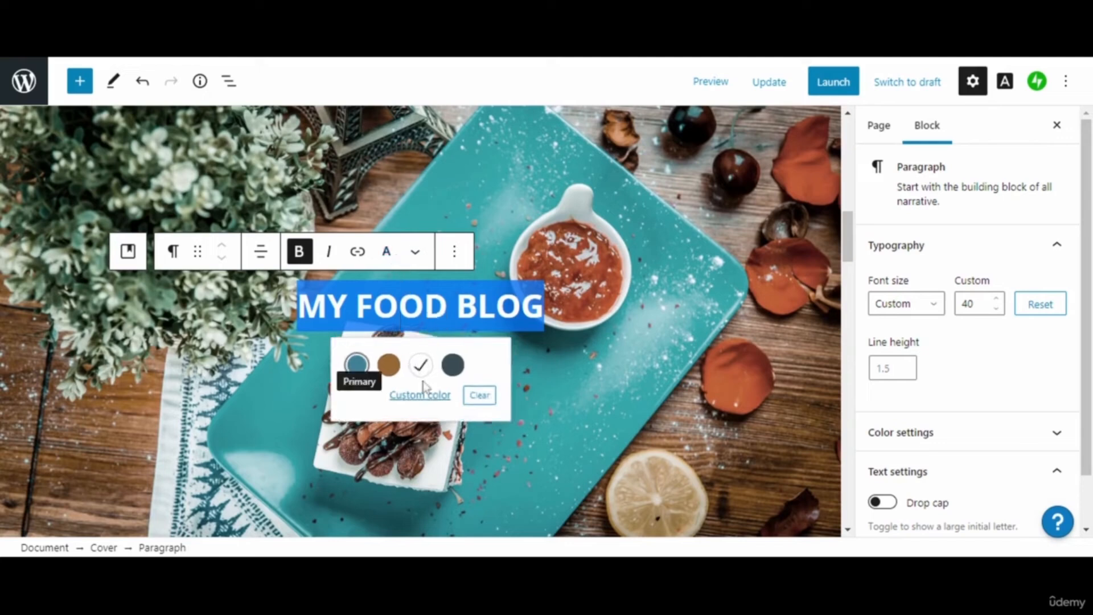
{"action": "left_click", "coordinate": [424, 395]}
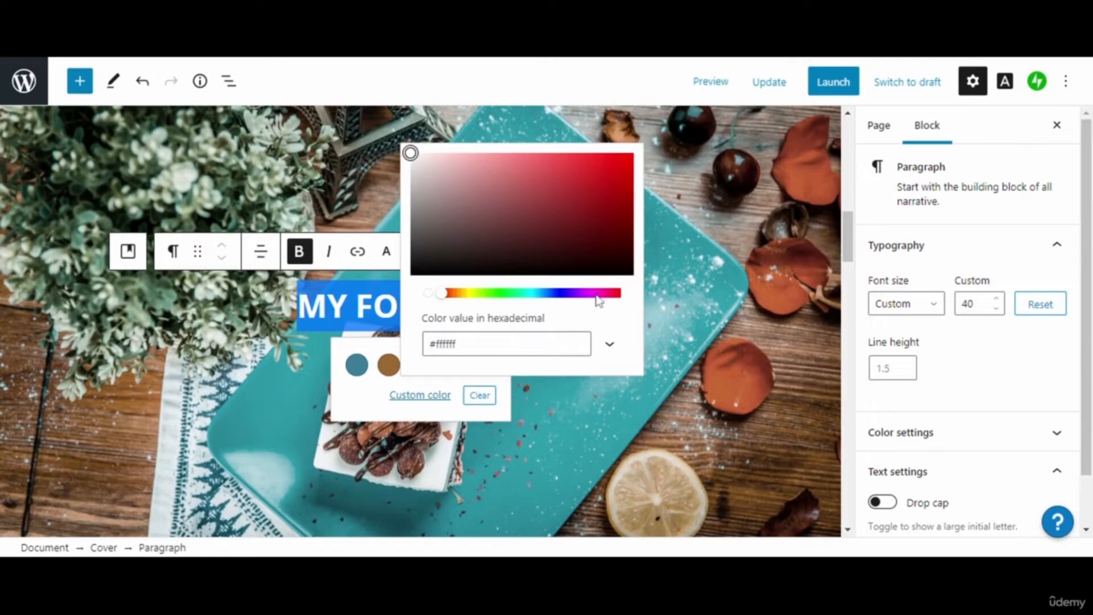
{"action": "left_click", "coordinate": [482, 295]}
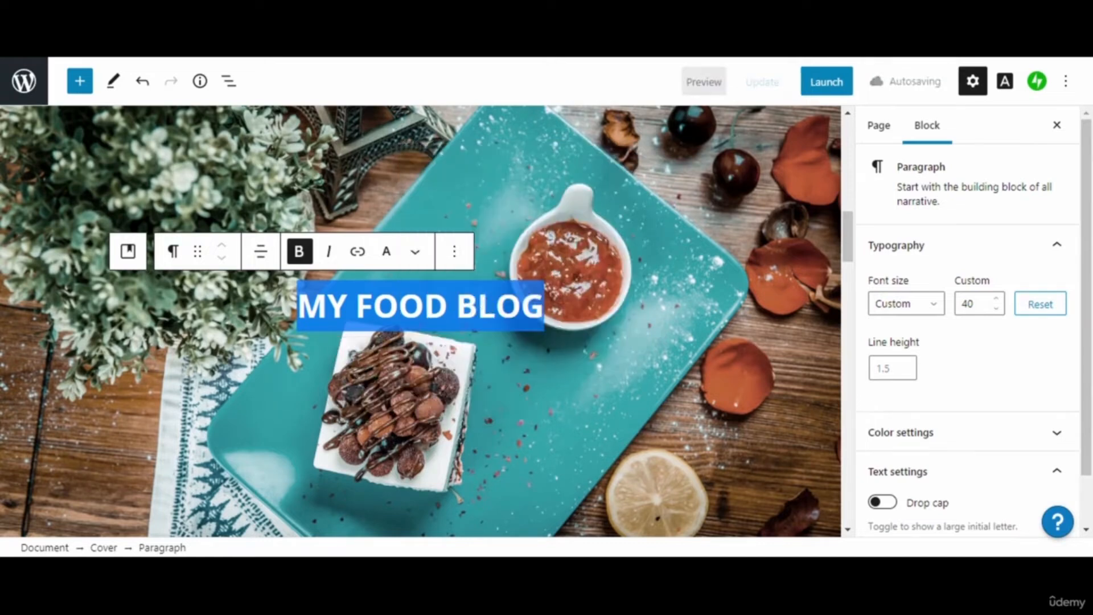
{"action": "left_click", "coordinate": [387, 252]}
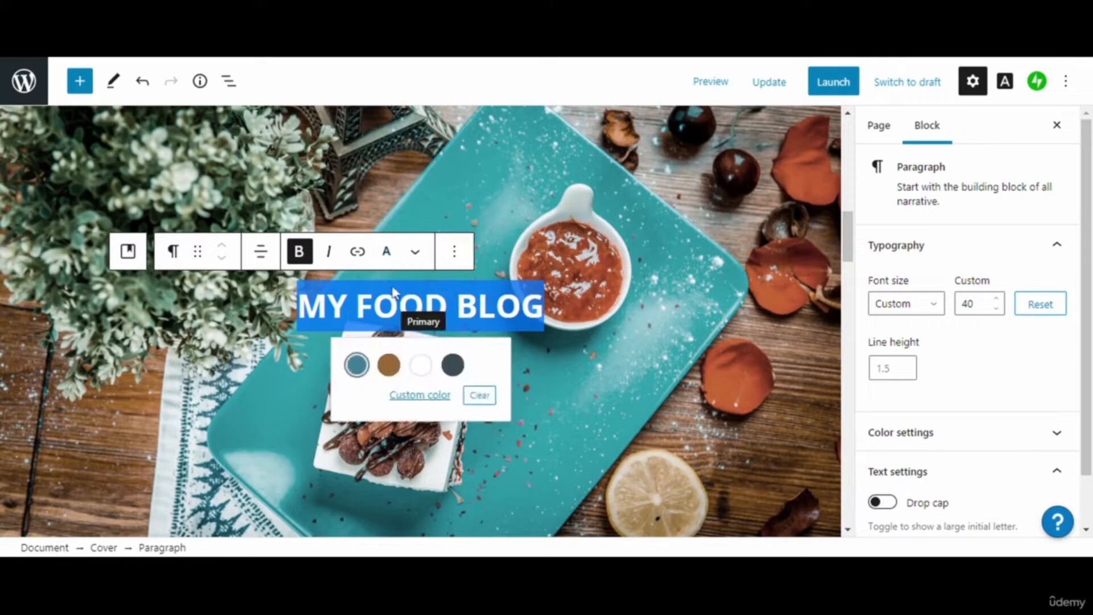
{"action": "left_click", "coordinate": [419, 395]}
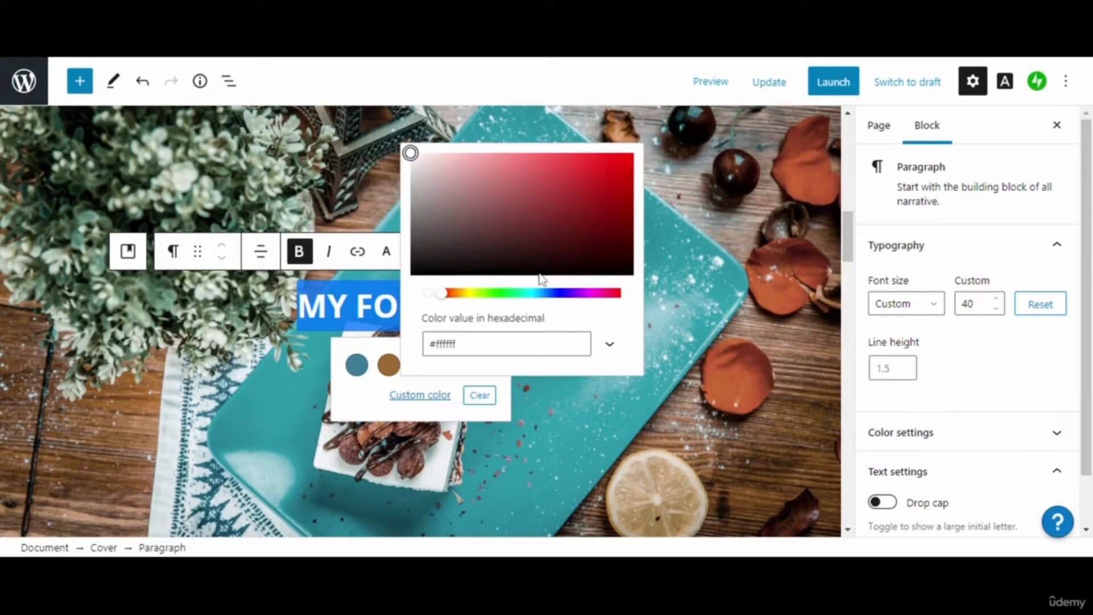
{"action": "left_click", "coordinate": [501, 293]}
{"action": "left_click", "coordinate": [497, 304]}
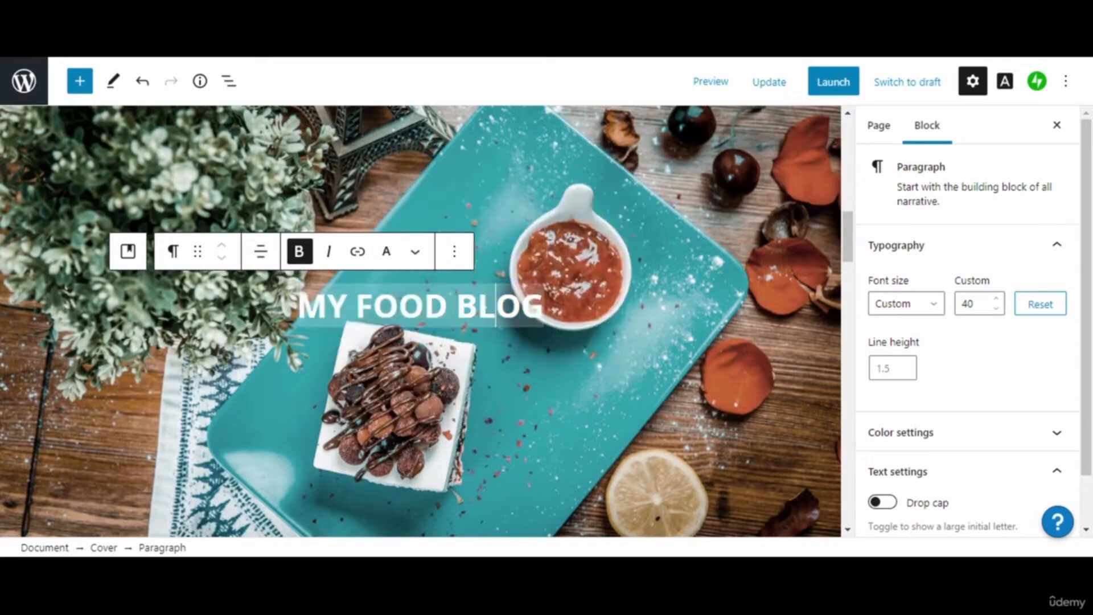
{"action": "left_click", "coordinate": [476, 306]}
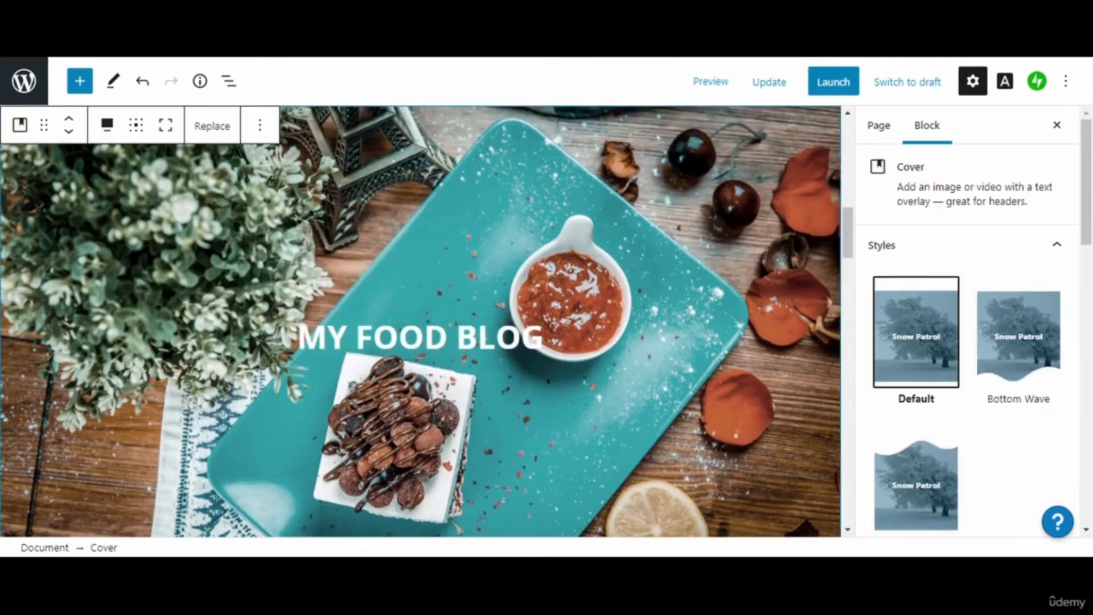
{"action": "triple_click", "coordinate": [478, 337]}
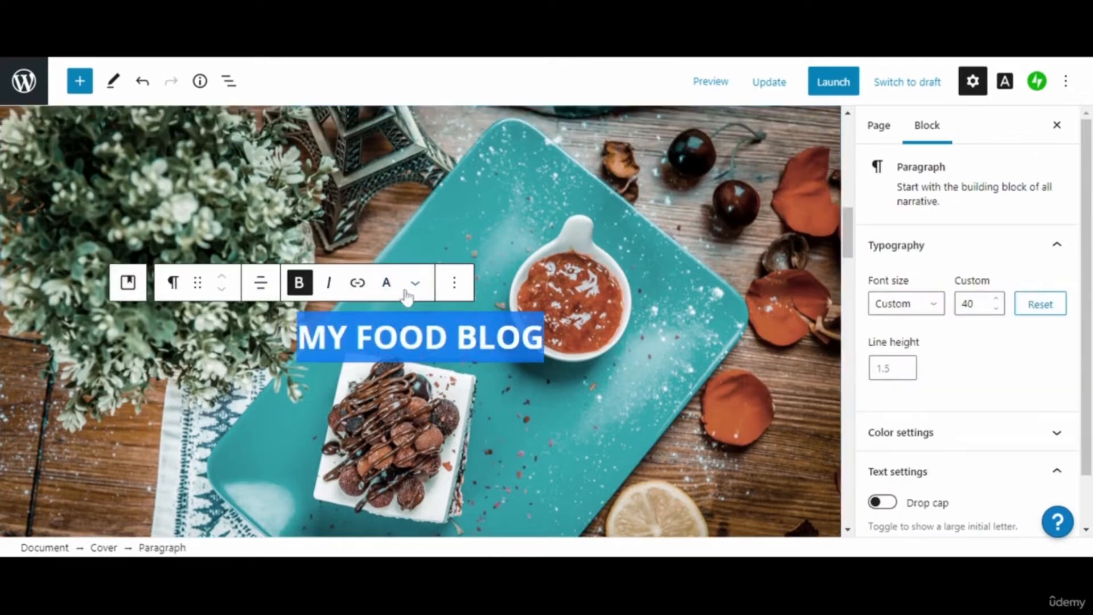
{"action": "left_click", "coordinate": [386, 282]}
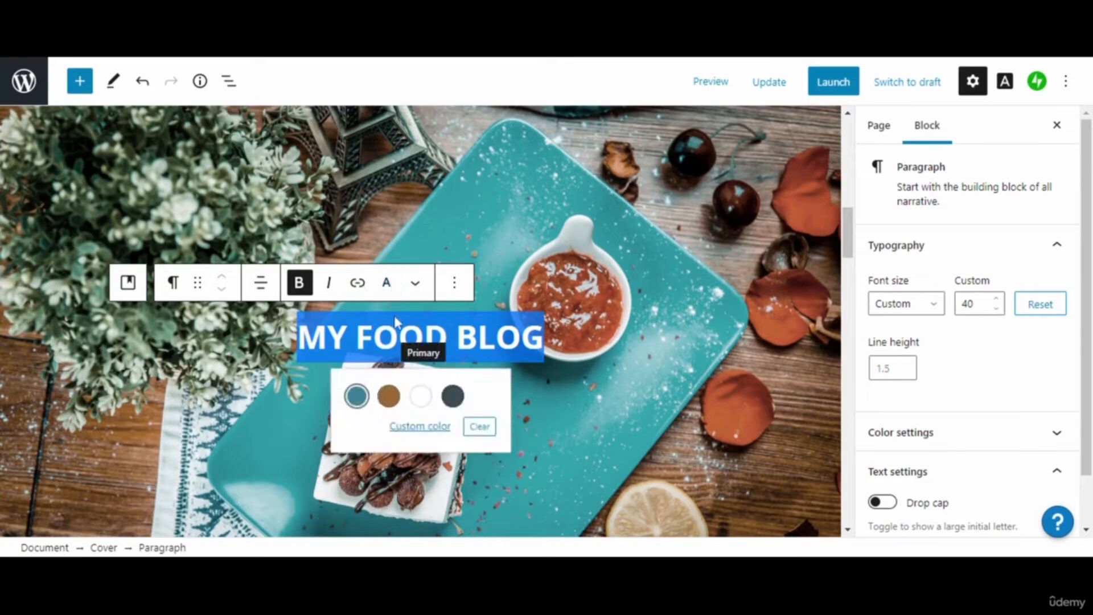
{"action": "left_click", "coordinate": [409, 427]}
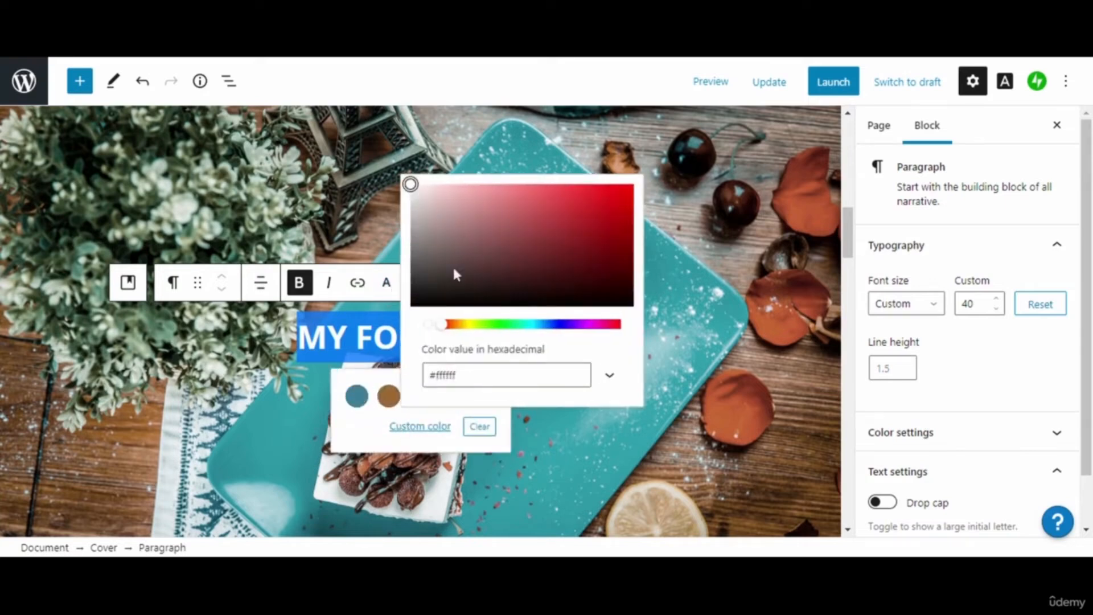
{"action": "left_click", "coordinate": [442, 326]}
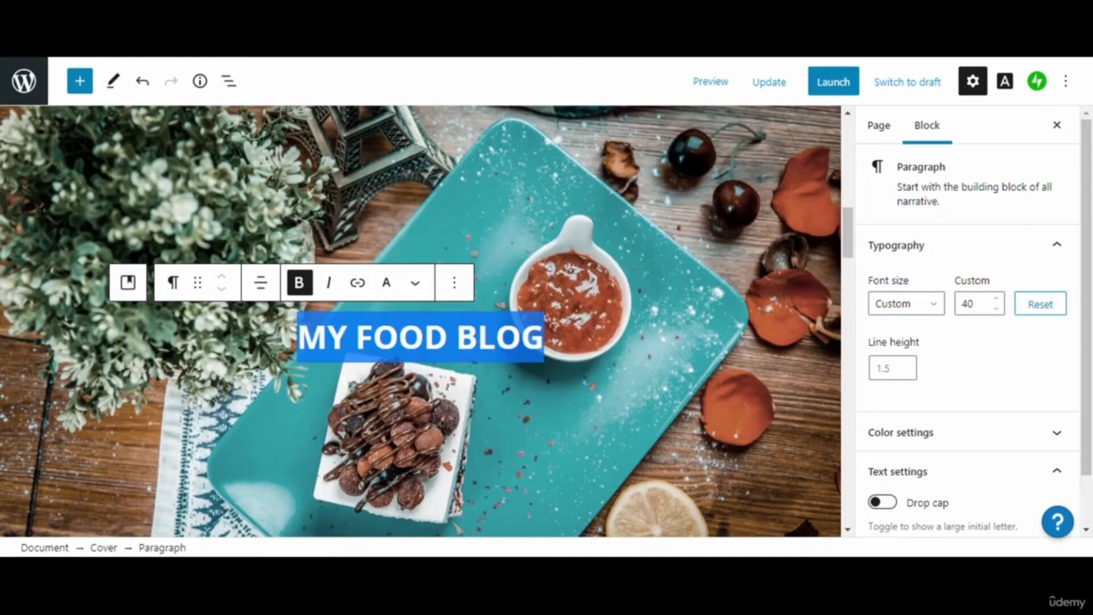
- Set the "MY FOOD BLOG" title's text color to the brown palette color and reopen the text color choices
{"action": "left_click", "coordinate": [416, 283]}
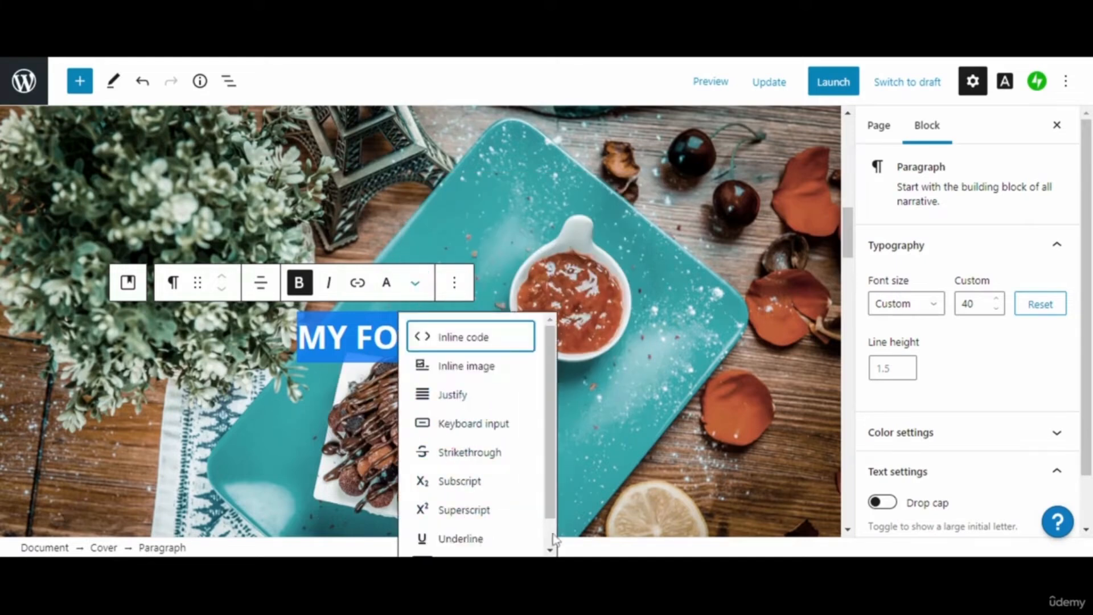
{"action": "scroll", "coordinate": [553, 538], "scroll_direction": "down", "scroll_amount": 1}
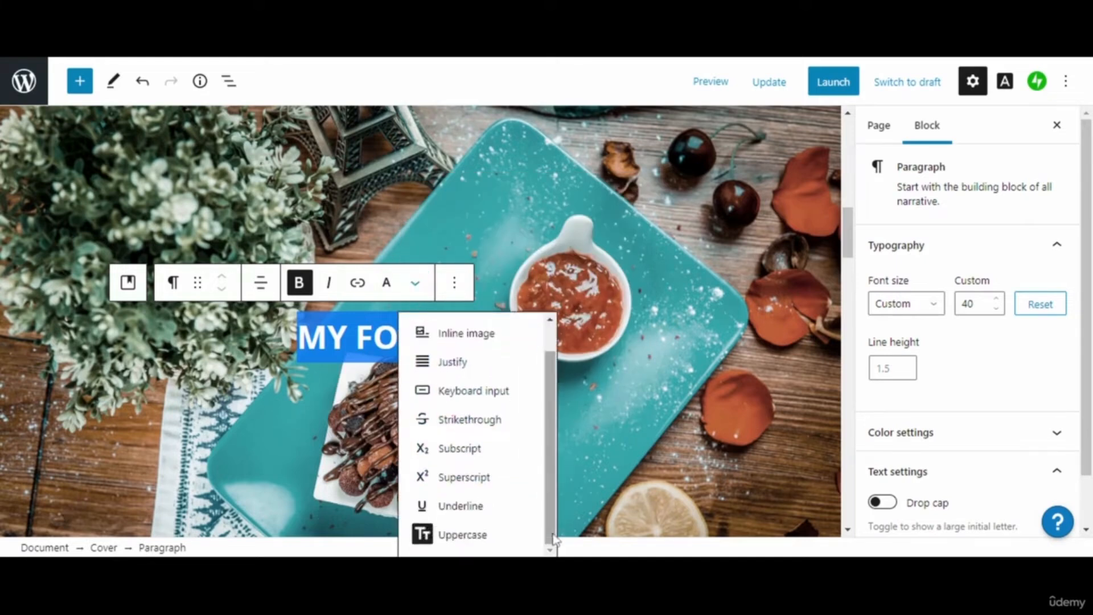
{"action": "left_click", "coordinate": [386, 282]}
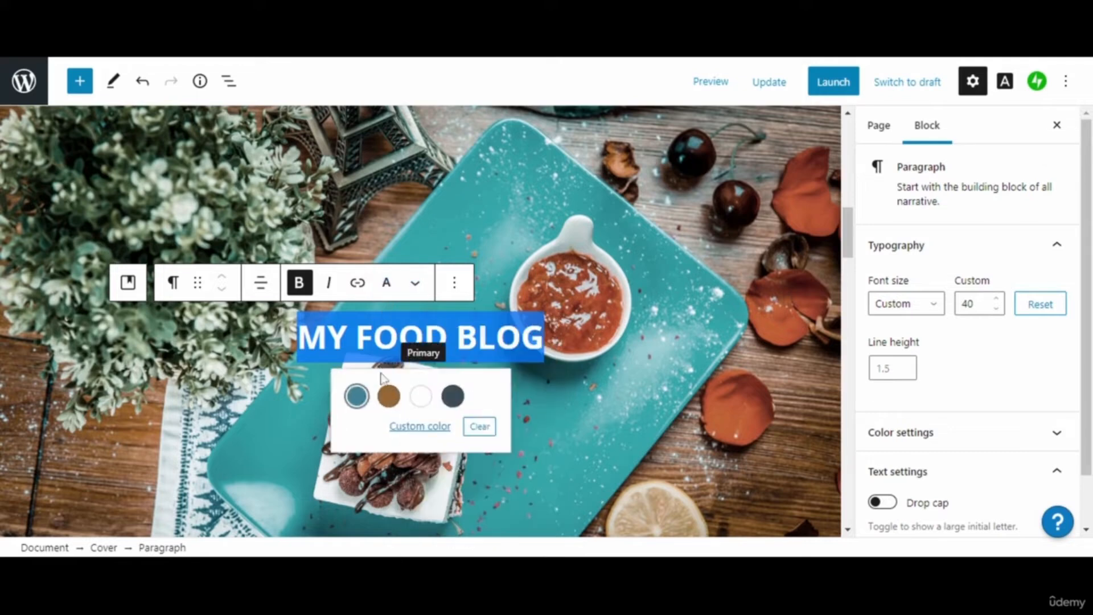
{"action": "left_click", "coordinate": [389, 396]}
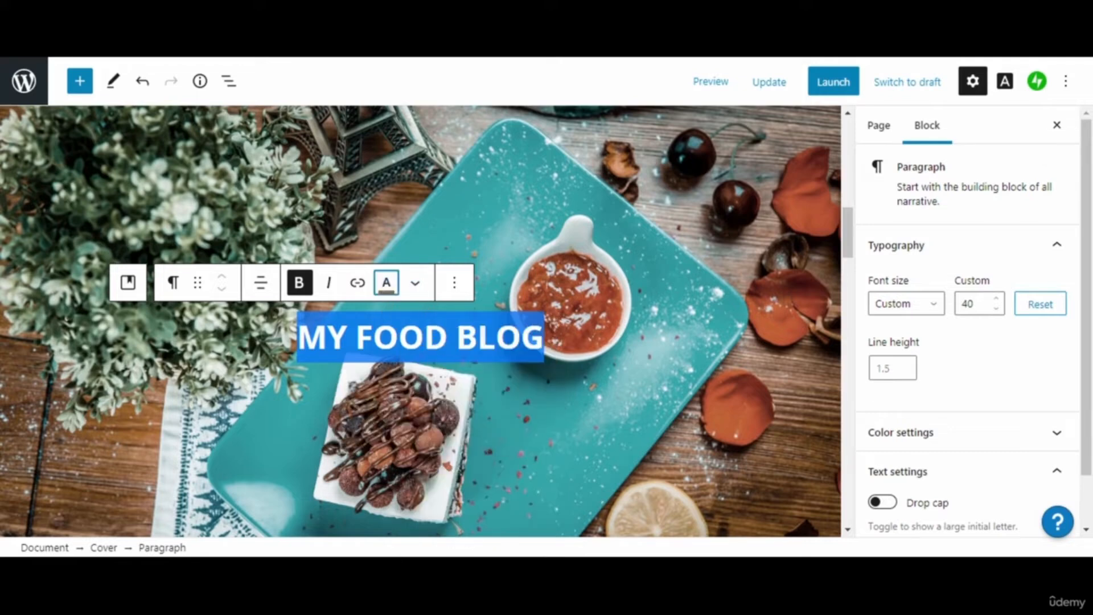
{"action": "left_click", "coordinate": [386, 283]}
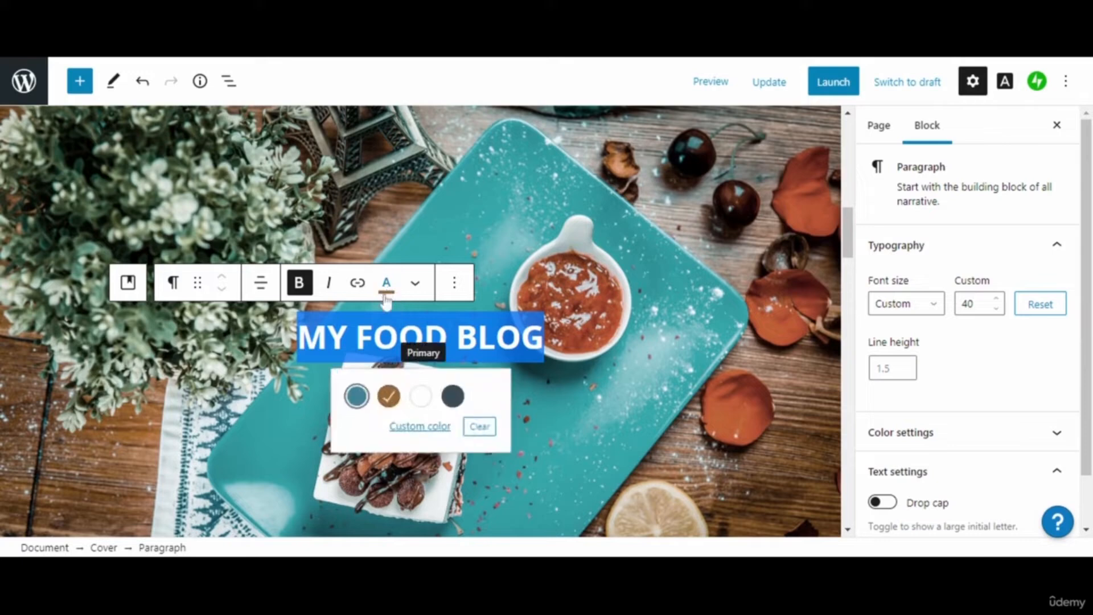
{"action": "left_click", "coordinate": [408, 428]}
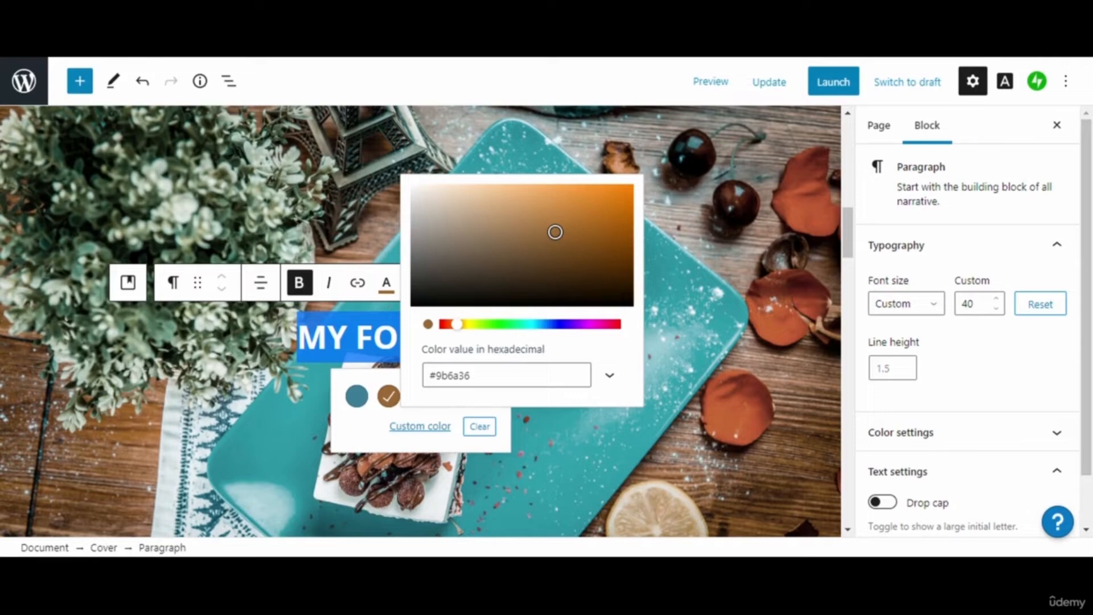
{"action": "left_click", "coordinate": [470, 376]}
{"action": "left_click", "coordinate": [612, 378]}
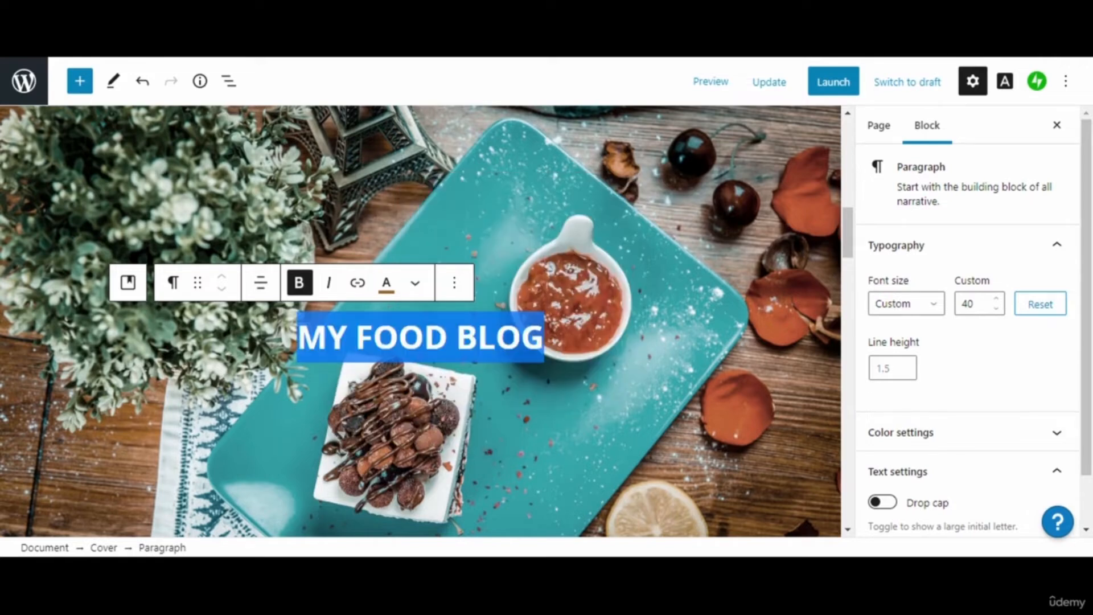
{"action": "left_click", "coordinate": [386, 283]}
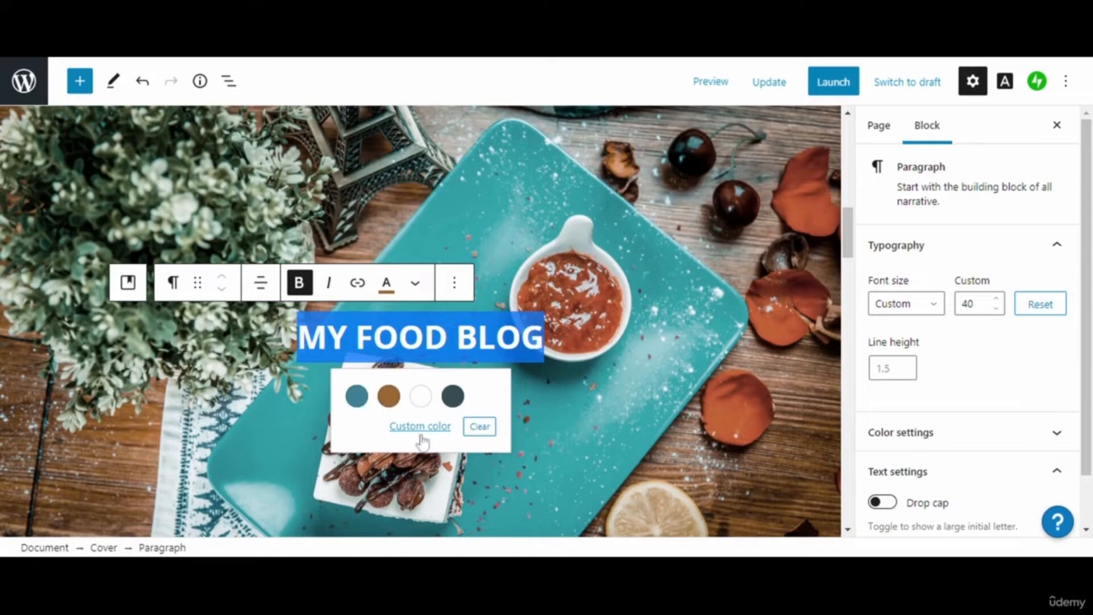
{"action": "left_click", "coordinate": [421, 428]}
{"action": "left_click", "coordinate": [459, 327]}
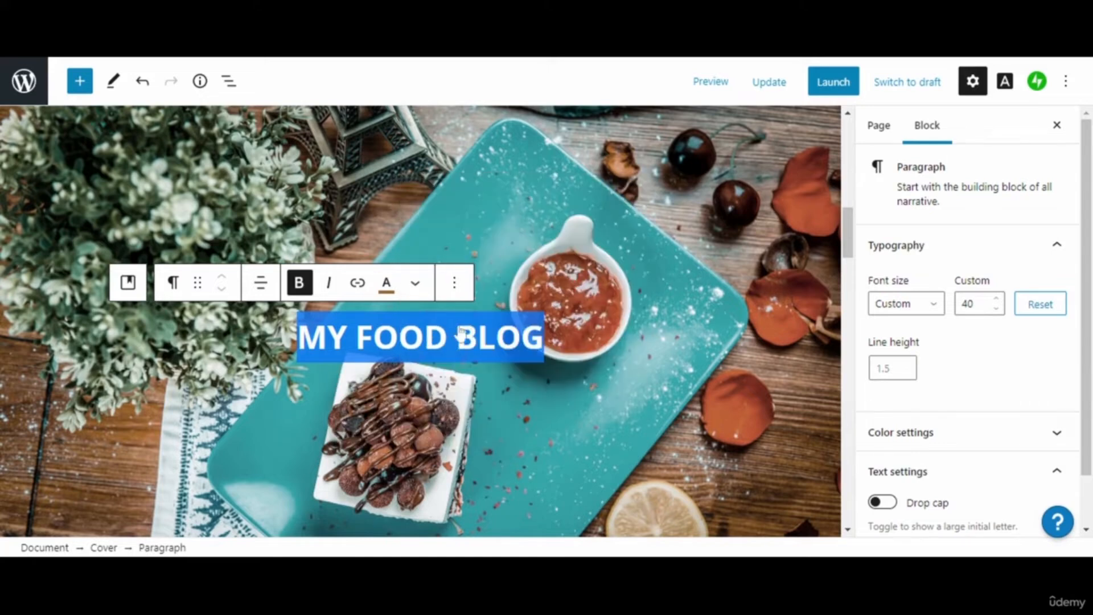
- Give the "MY FOOD BLOG" title a custom bright green text color by changing the hue, brightness and saturation
{"action": "left_click", "coordinate": [386, 283]}
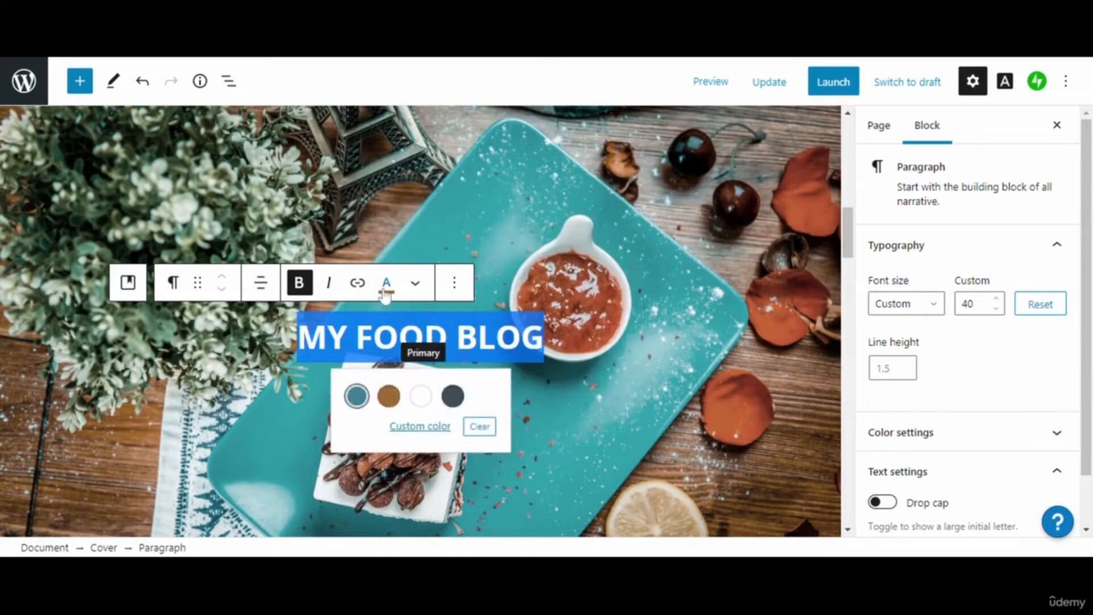
{"action": "left_click", "coordinate": [410, 428]}
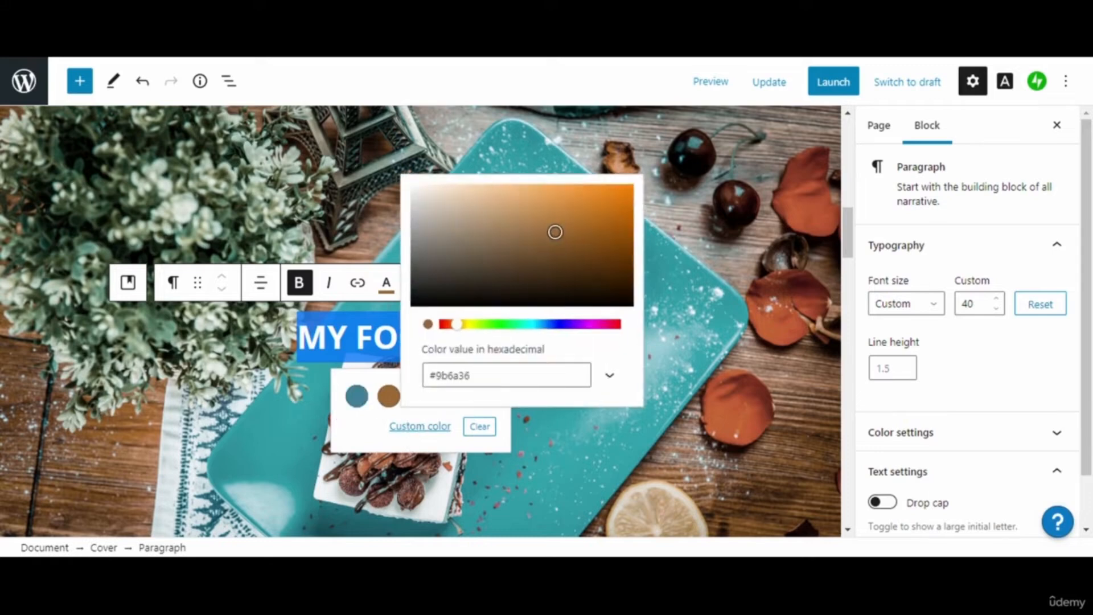
{"action": "left_click", "coordinate": [515, 325]}
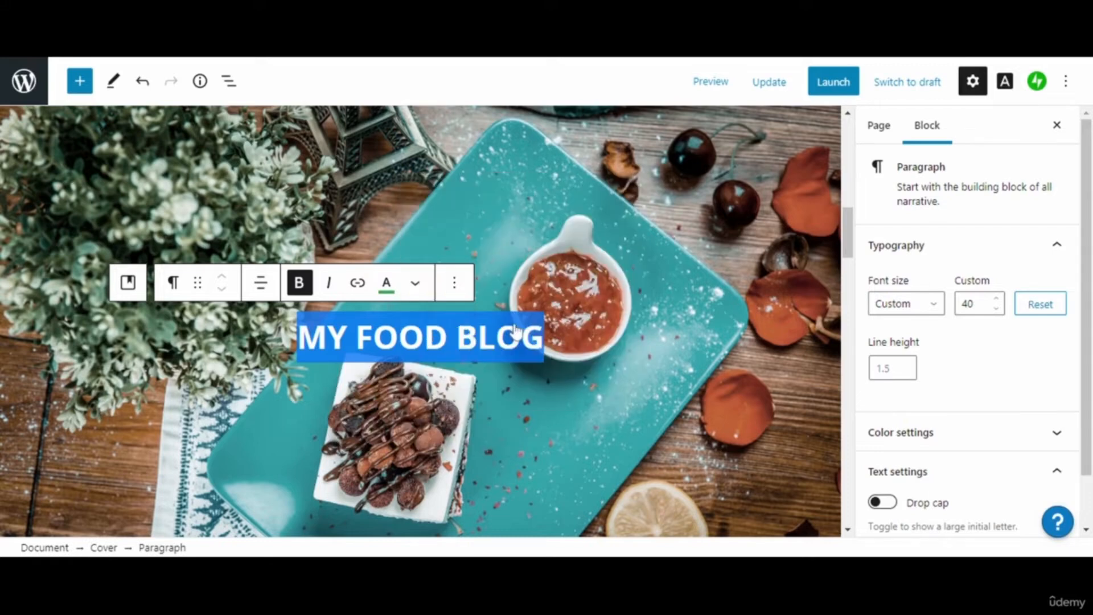
{"action": "left_click", "coordinate": [392, 297]}
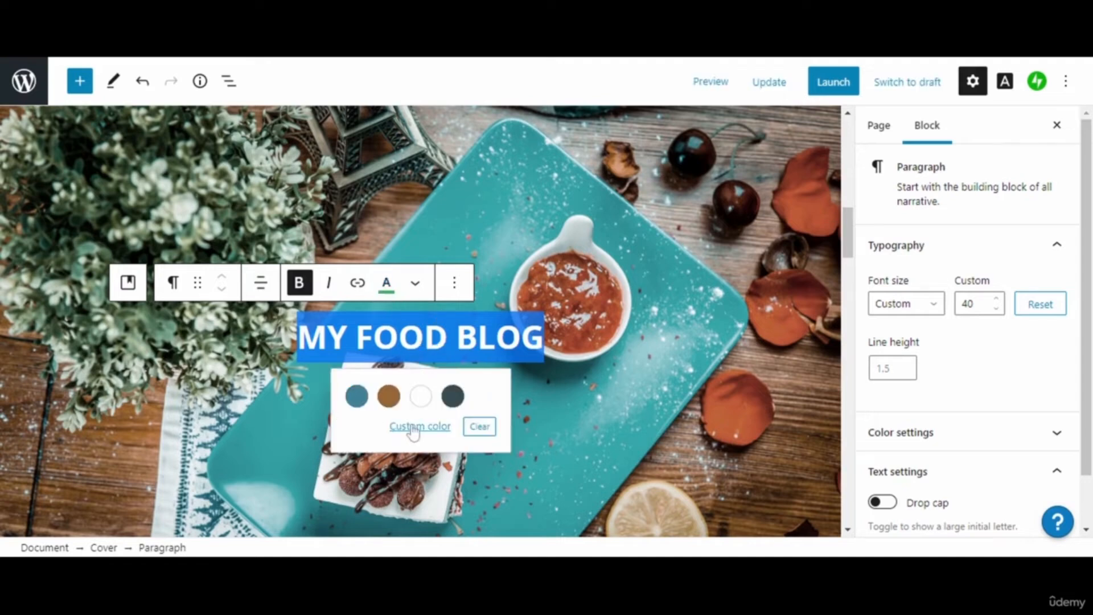
{"action": "left_click", "coordinate": [419, 426]}
{"action": "left_click", "coordinate": [625, 199]}
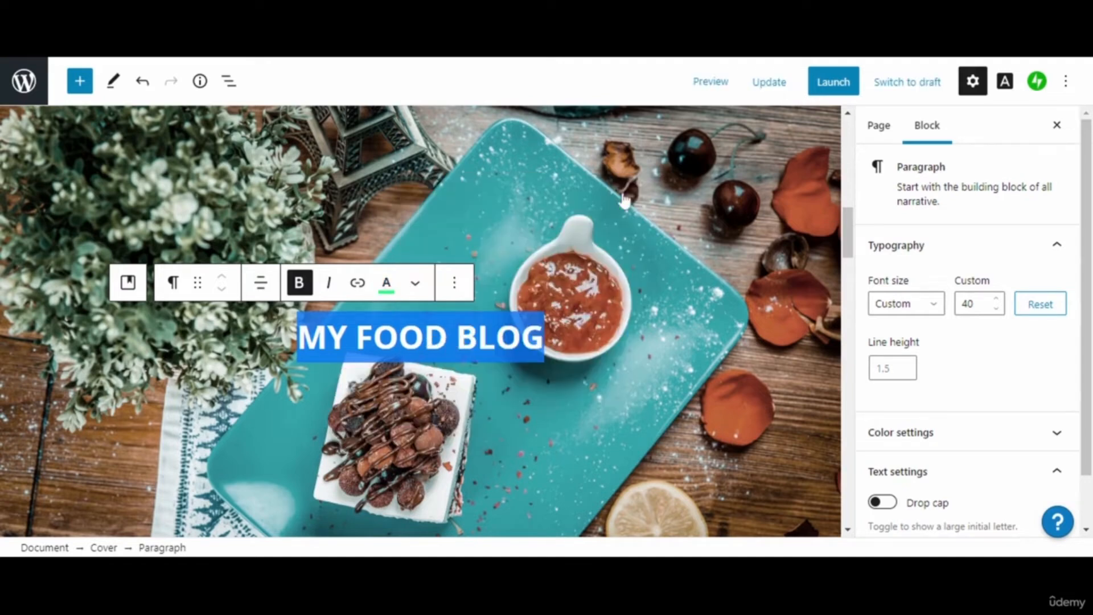
{"action": "left_click", "coordinate": [496, 337]}
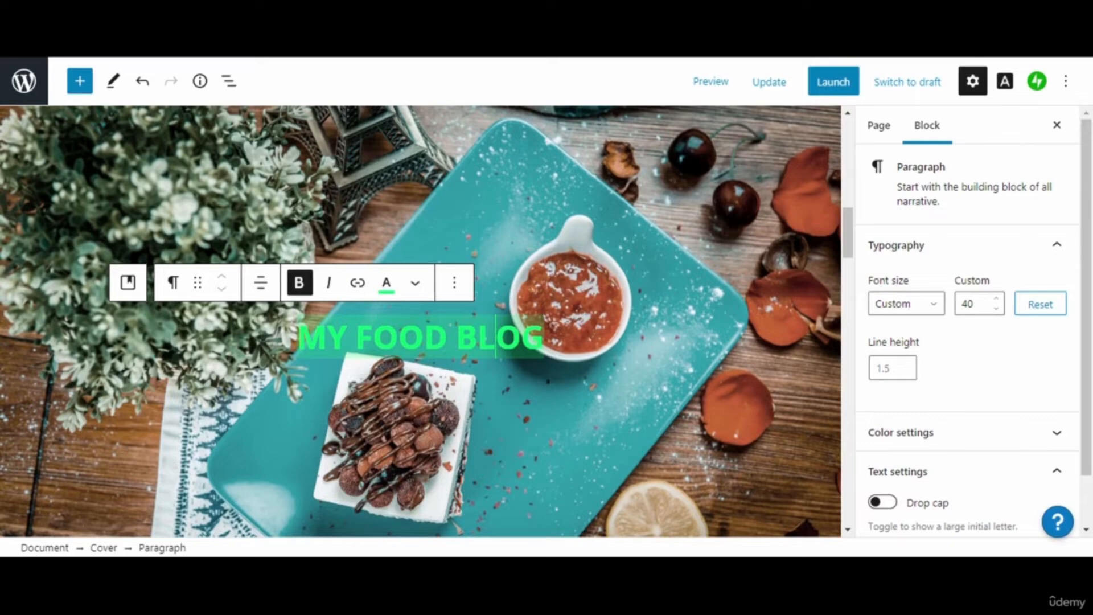
- Change the text color of the whole "MY FOOD BLOG" title to the dark gray palette color
{"action": "key", "text": "ctrl+a"}
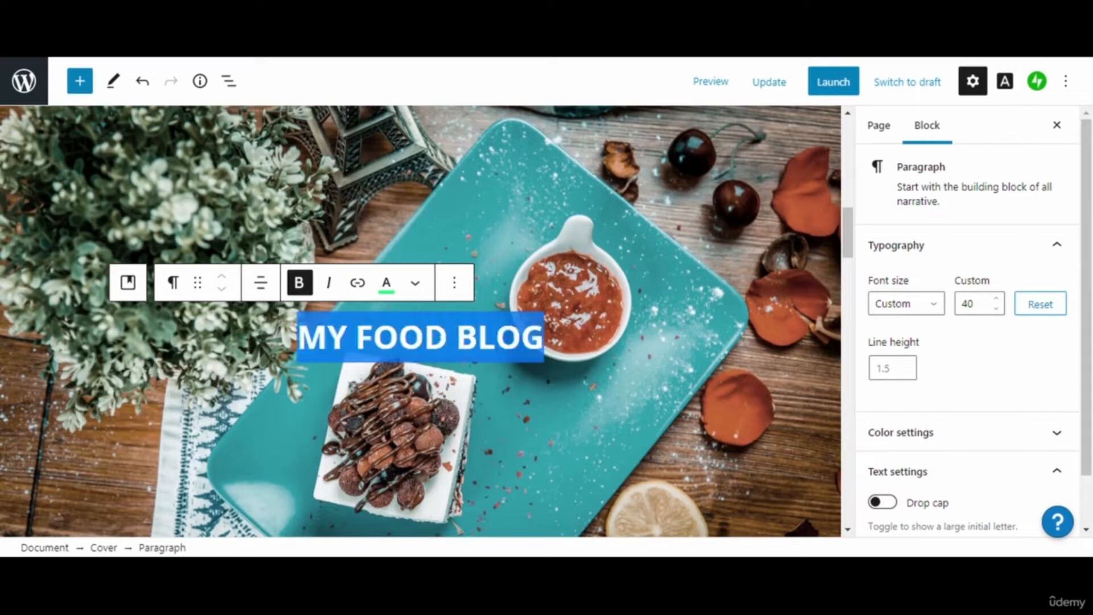
{"action": "left_click", "coordinate": [386, 285]}
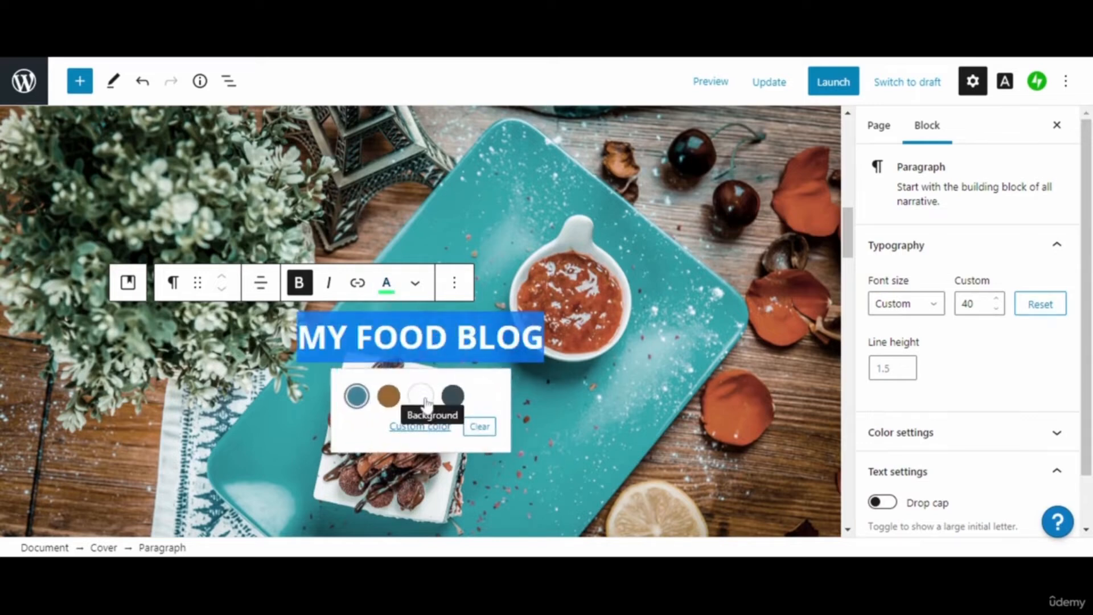
{"action": "left_click", "coordinate": [452, 396]}
{"action": "key", "text": "Escape"}
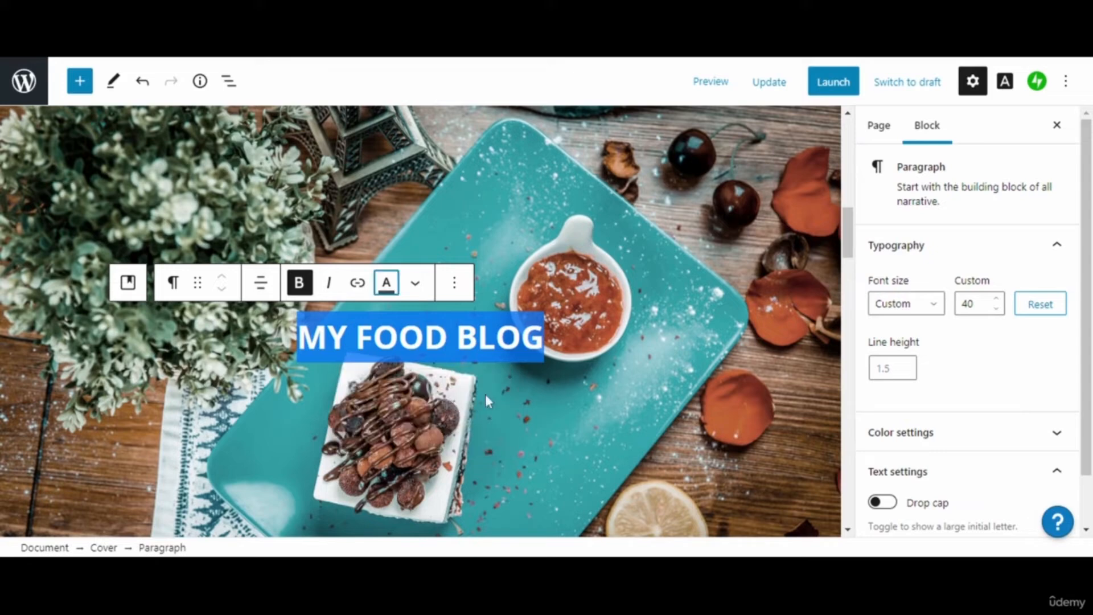
{"action": "left_click", "coordinate": [453, 343]}
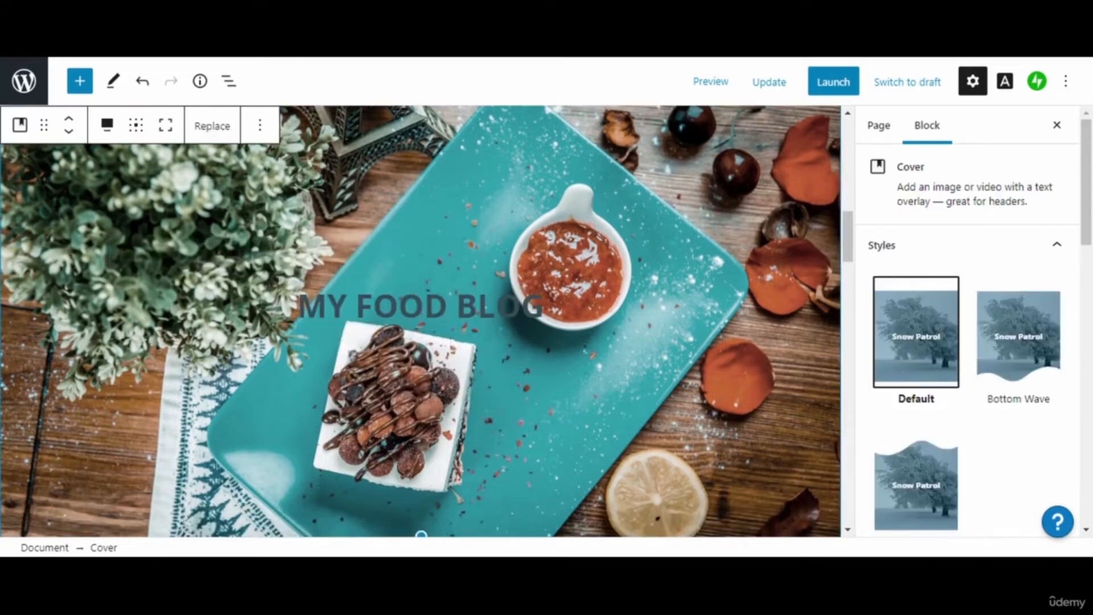
- Set the text color of the whole "MY FOOD BLOG" title back to the white palette color
{"action": "triple_click", "coordinate": [410, 305]}
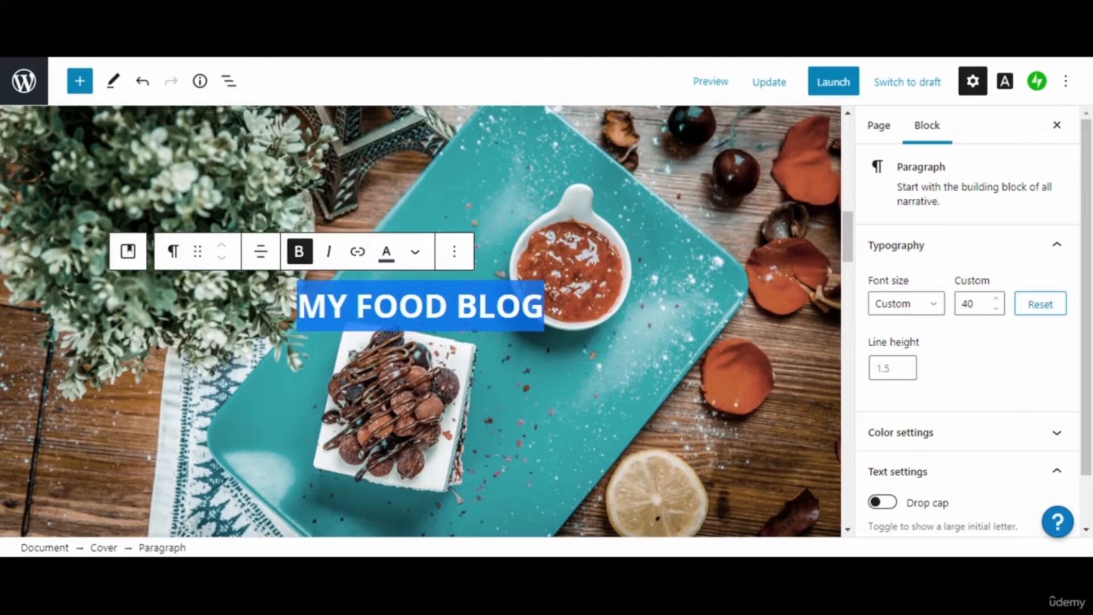
{"action": "left_click", "coordinate": [386, 251]}
{"action": "left_click", "coordinate": [418, 365]}
{"action": "key", "text": "Escape"}
- Select the entire Social Icons block in the page's footer, beside the address column
{"action": "left_click", "coordinate": [841, 152]}
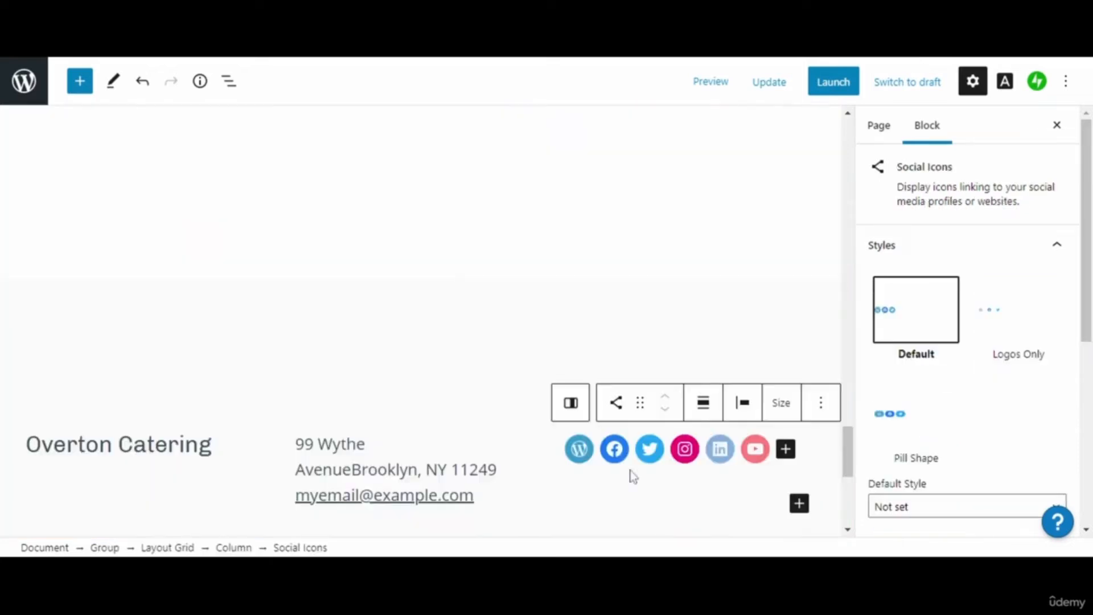
{"action": "left_click", "coordinate": [561, 444]}
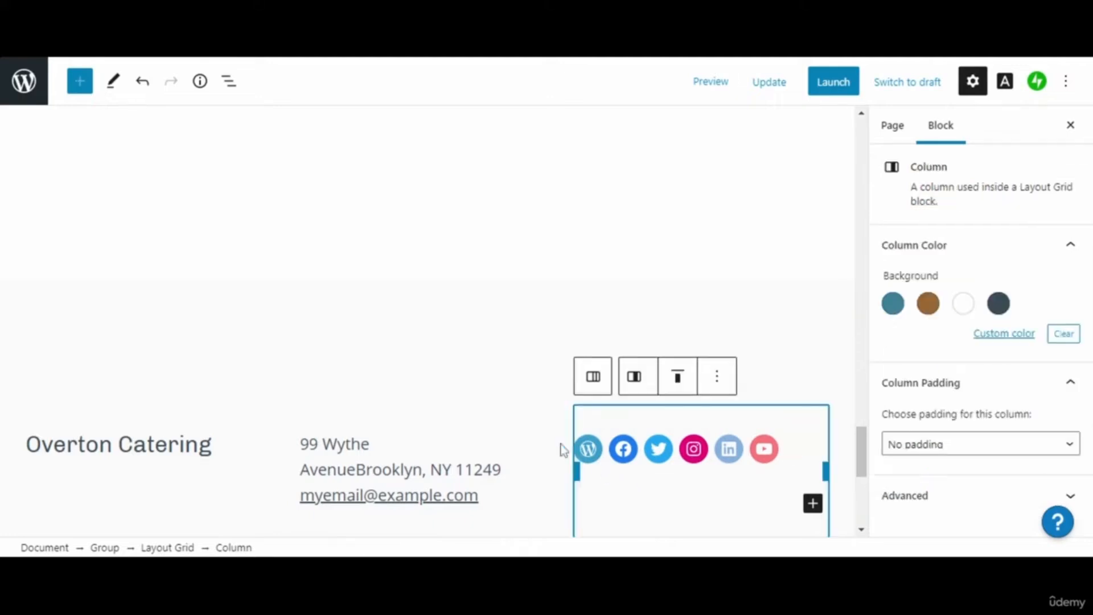
{"action": "left_click", "coordinate": [644, 430]}
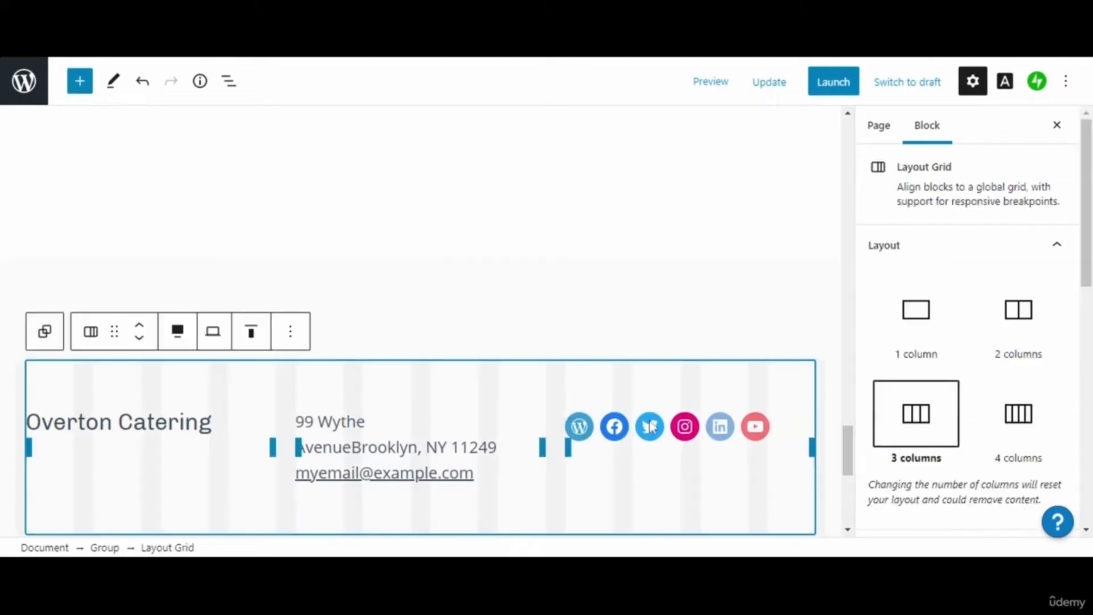
{"action": "left_click", "coordinate": [626, 295]}
{"action": "scroll", "coordinate": [600, 352], "scroll_direction": "down", "scroll_amount": 3}
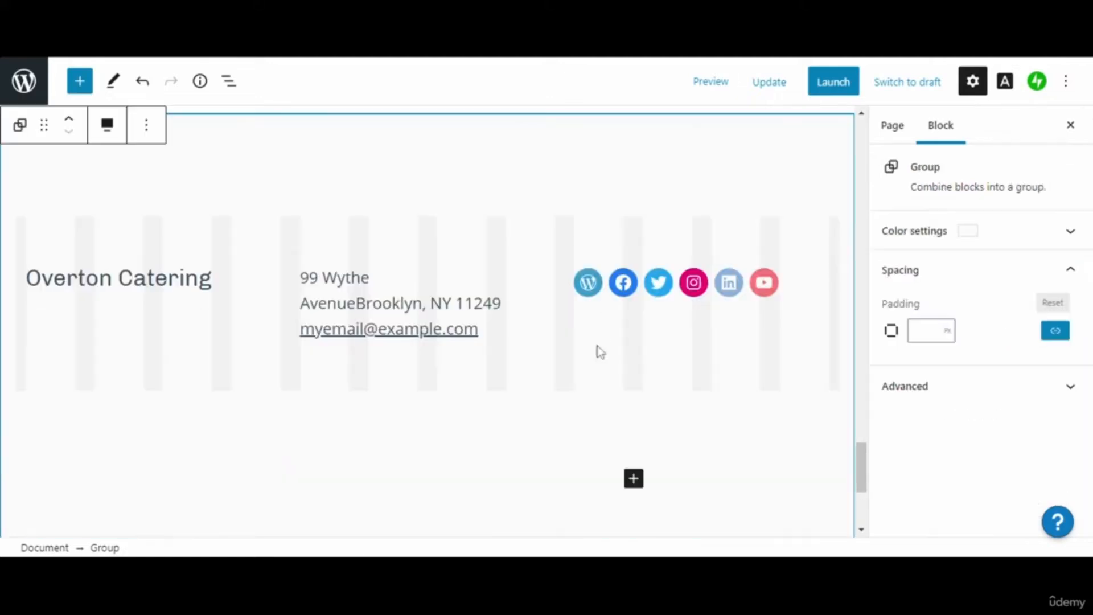
{"action": "left_click", "coordinate": [648, 307]}
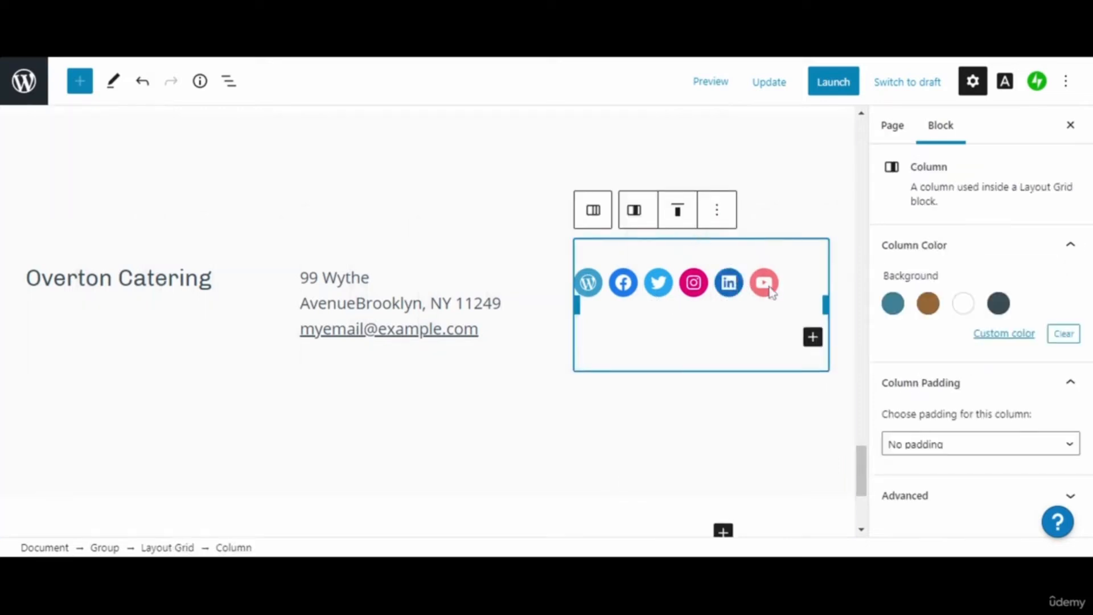
{"action": "left_click", "coordinate": [1070, 246]}
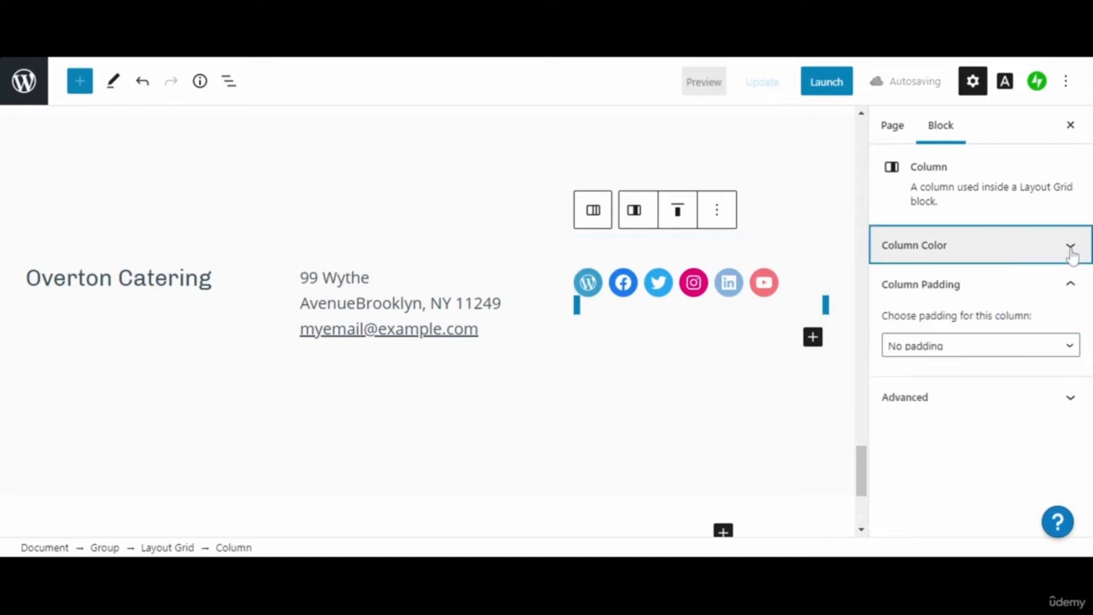
{"action": "left_click", "coordinate": [725, 307]}
{"action": "mouse_move", "coordinate": [686, 291]}
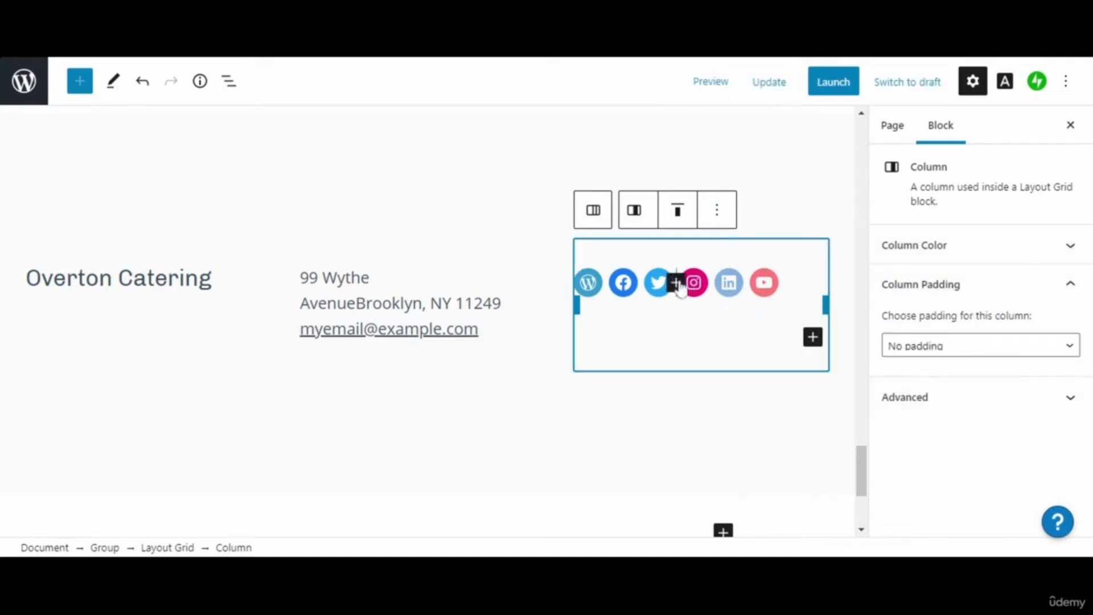
{"action": "left_click", "coordinate": [706, 298]}
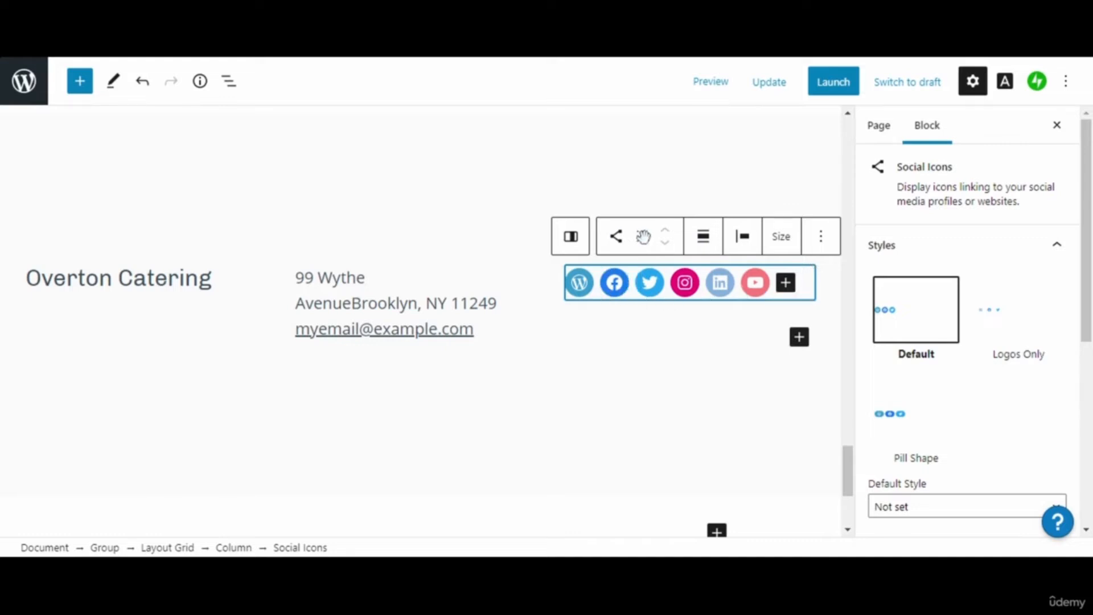
- Change the footer's social icons style, trying Pill Shape and settling on Logos Only
{"action": "left_click", "coordinate": [820, 242]}
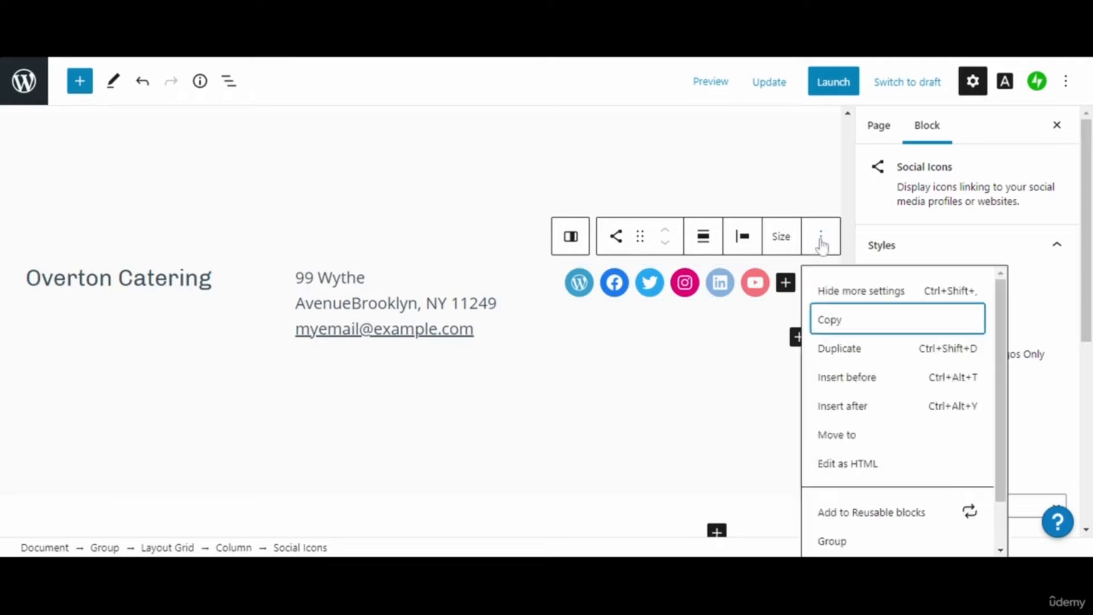
{"action": "left_click", "coordinate": [821, 242]}
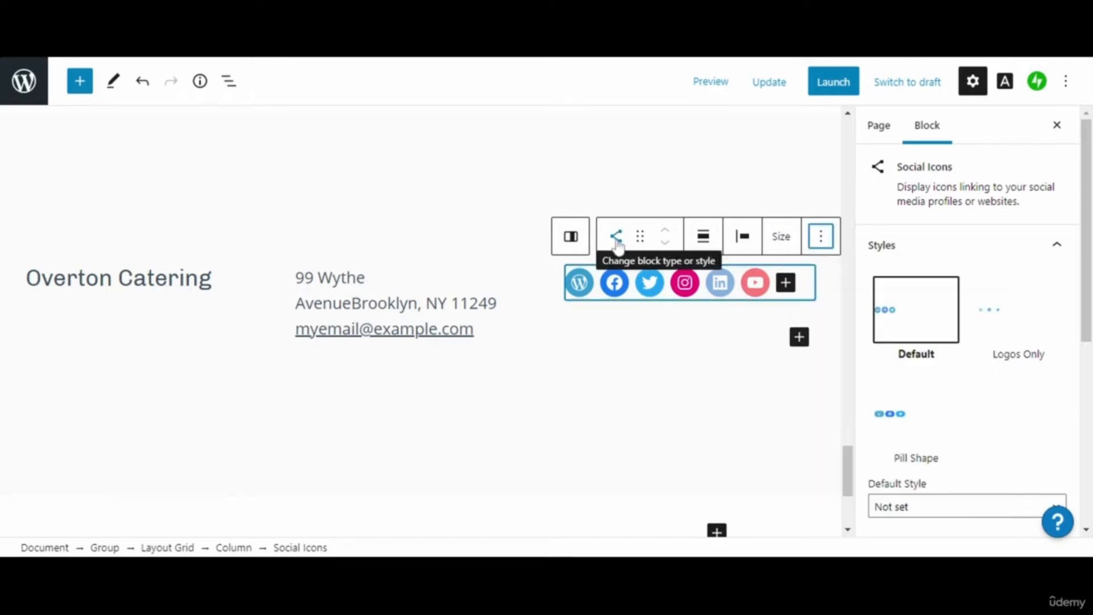
{"action": "left_click", "coordinate": [617, 242]}
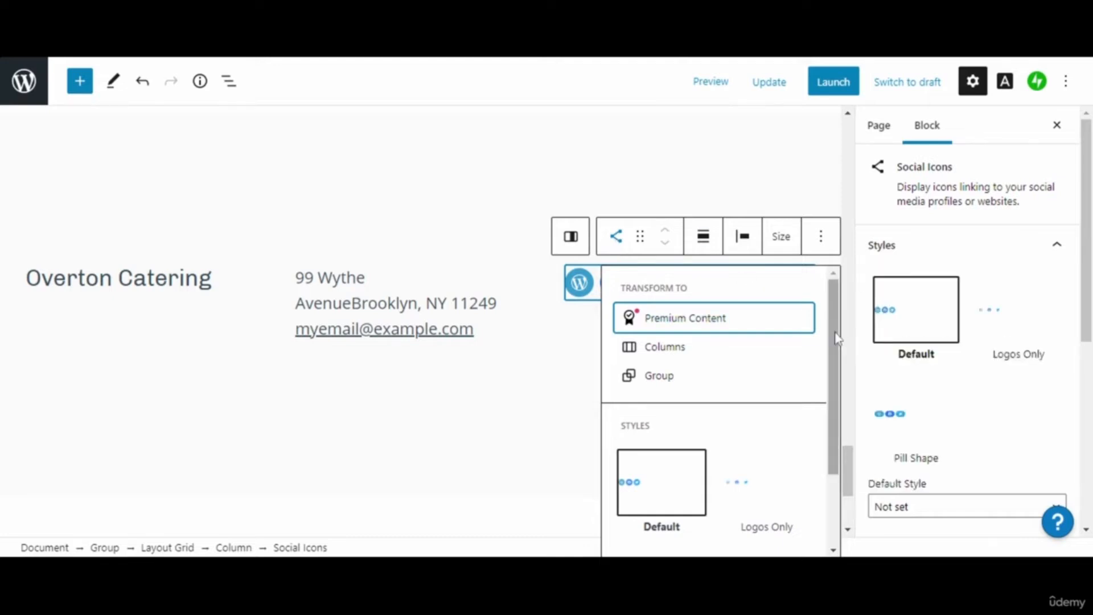
{"action": "left_click_drag", "start_coordinate": [837, 338], "coordinate": [834, 362]}
{"action": "left_click_drag", "start_coordinate": [832, 406], "coordinate": [831, 423]}
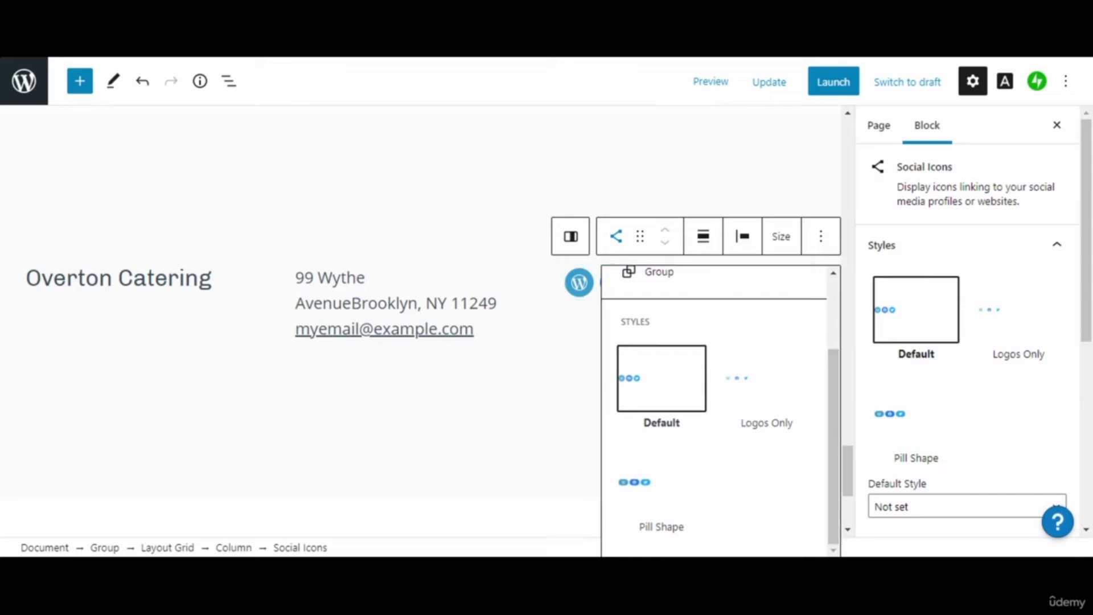
{"action": "left_click", "coordinate": [917, 425]}
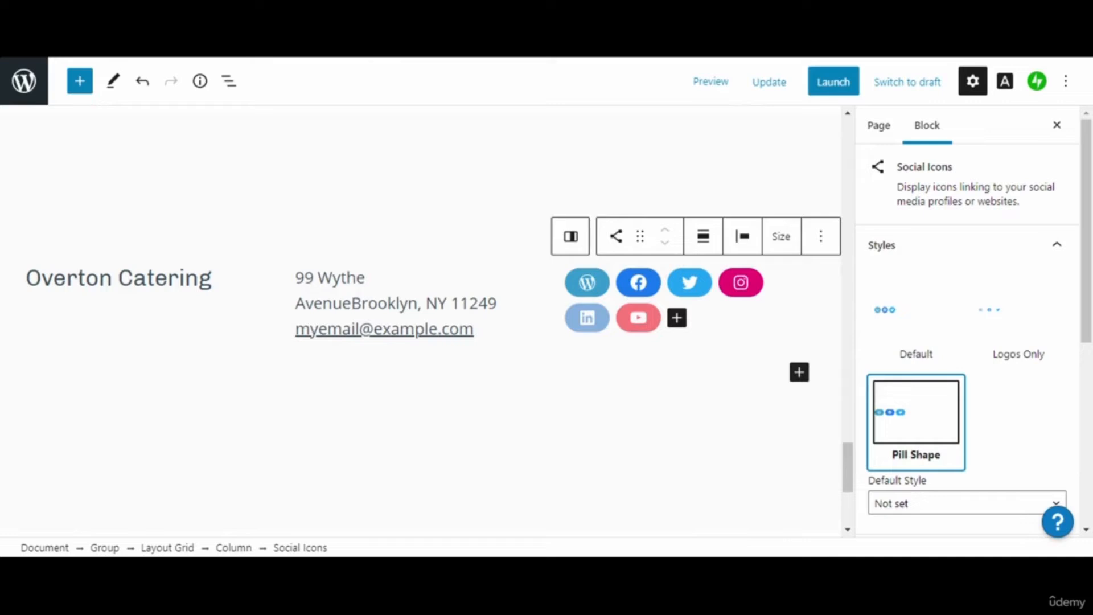
{"action": "left_click", "coordinate": [998, 336]}
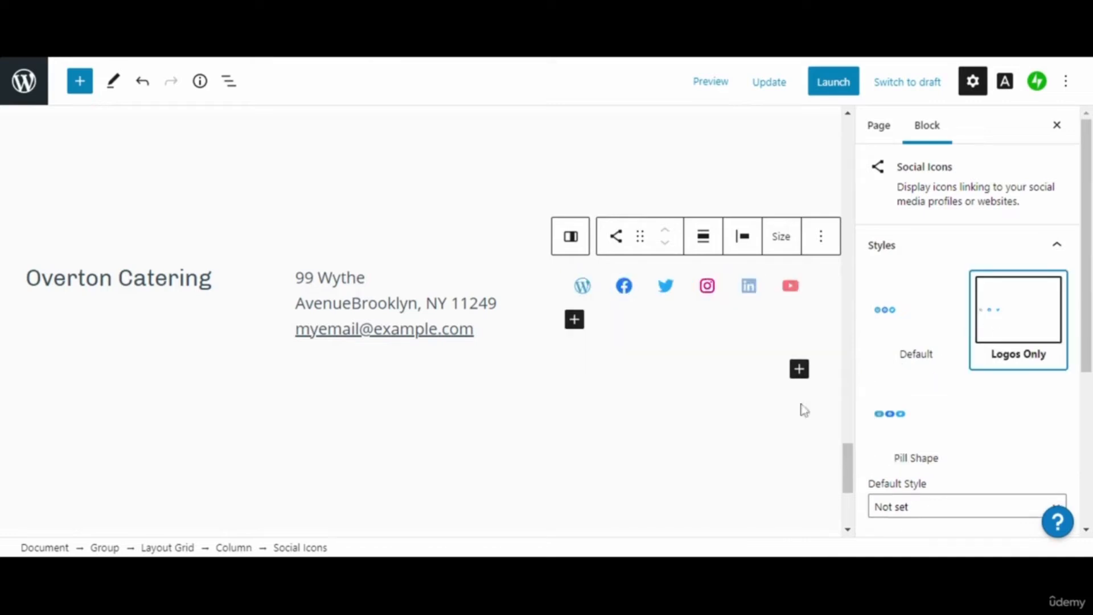
{"action": "left_click", "coordinate": [756, 449]}
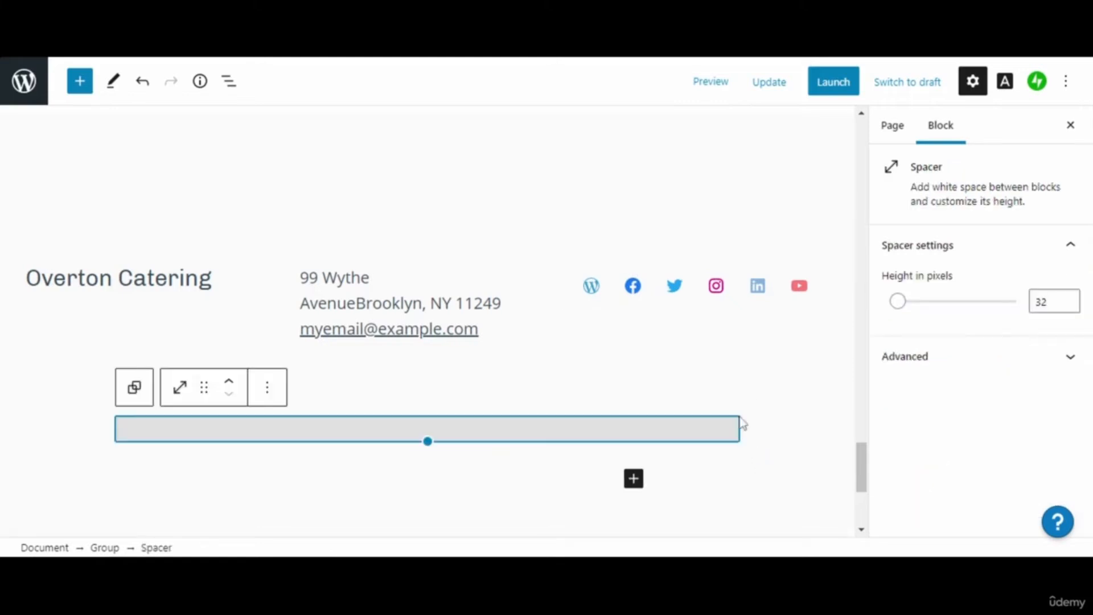
{"action": "left_click", "coordinate": [634, 481]}
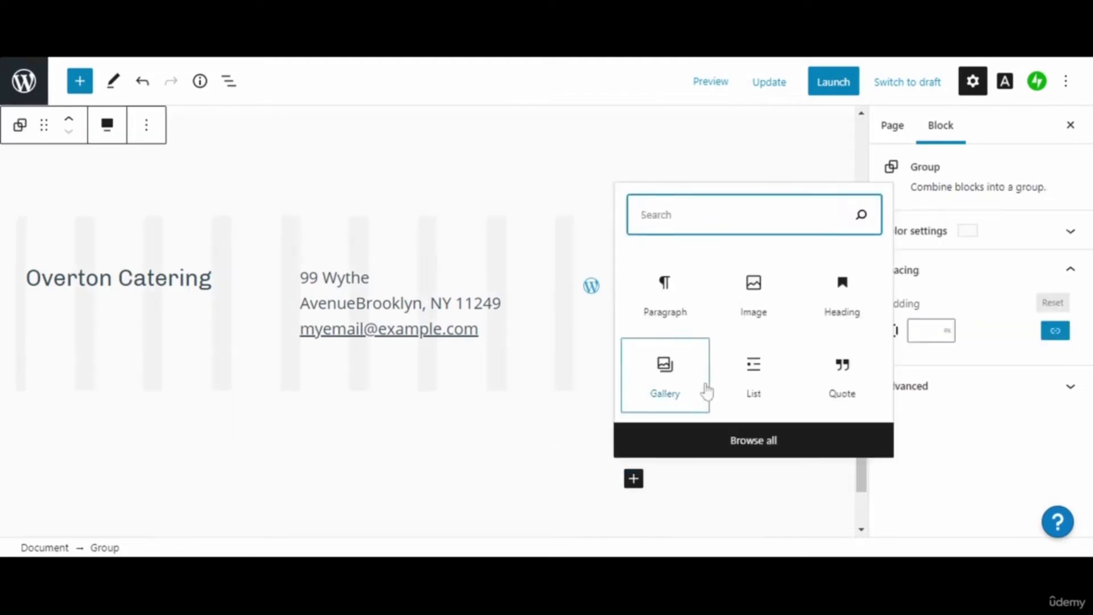
{"action": "left_click", "coordinate": [833, 487]}
- Update the Home page and look through its desktop preview down to the footer
{"action": "left_click_drag", "start_coordinate": [863, 479], "coordinate": [852, 139]}
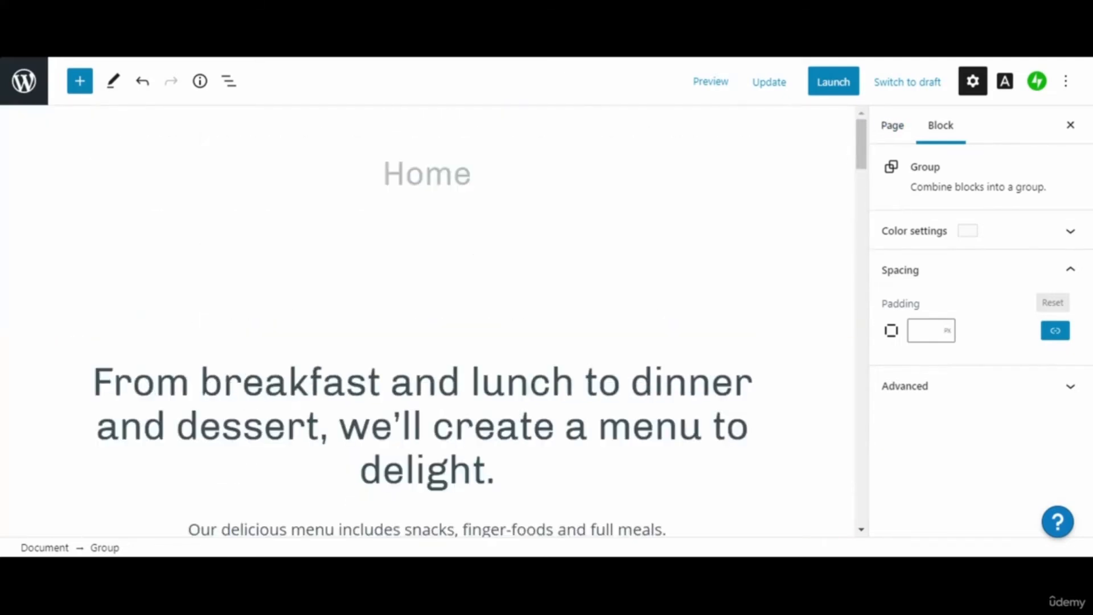
{"action": "left_click", "coordinate": [770, 83]}
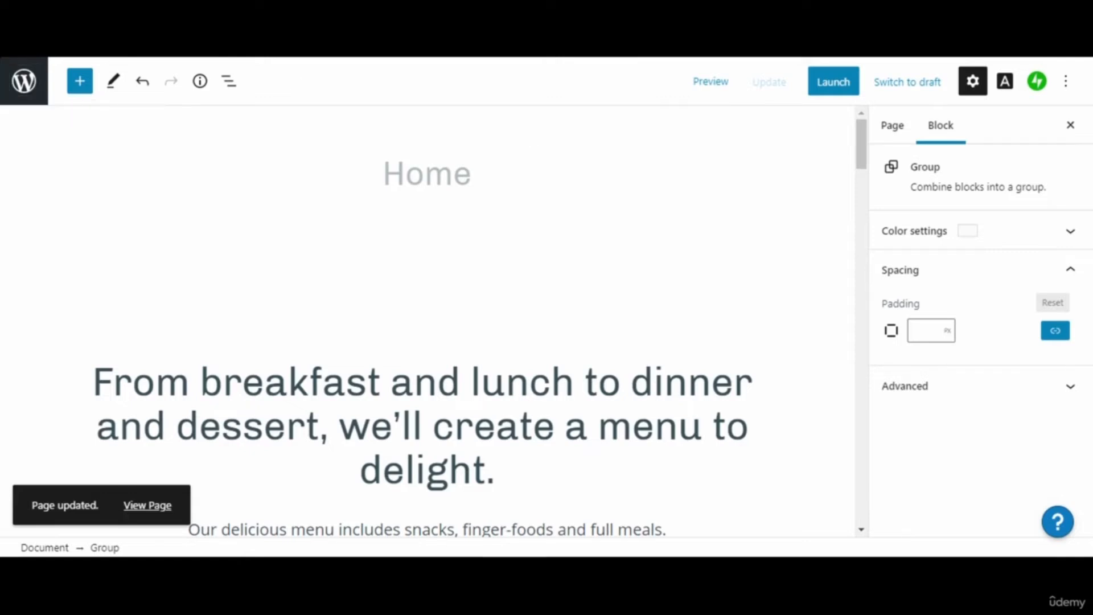
{"action": "left_click", "coordinate": [722, 88]}
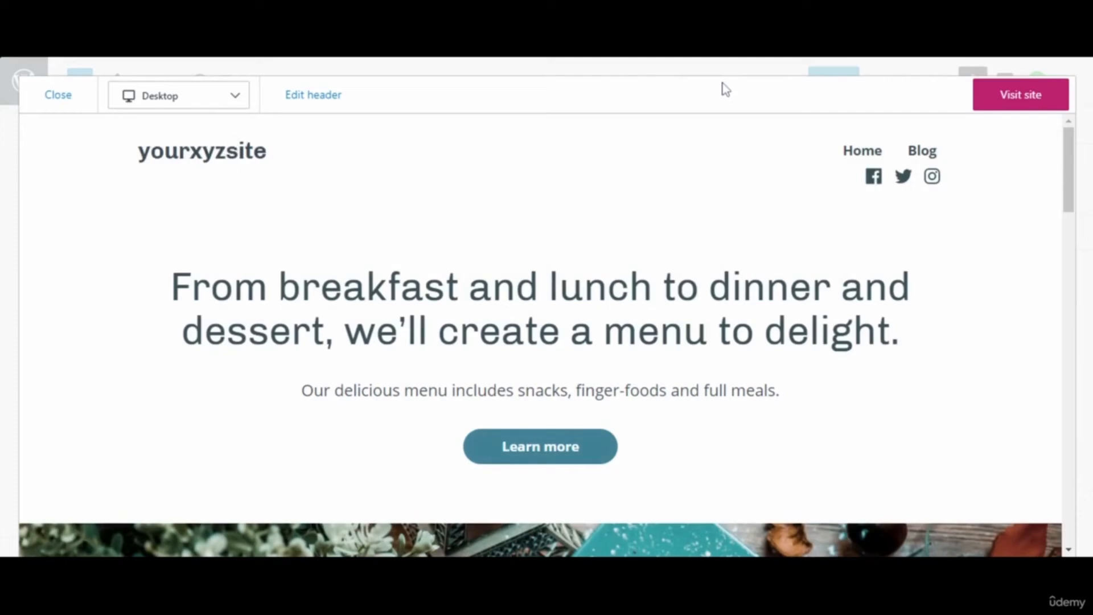
{"action": "left_click_drag", "start_coordinate": [1068, 171], "coordinate": [1069, 468]}
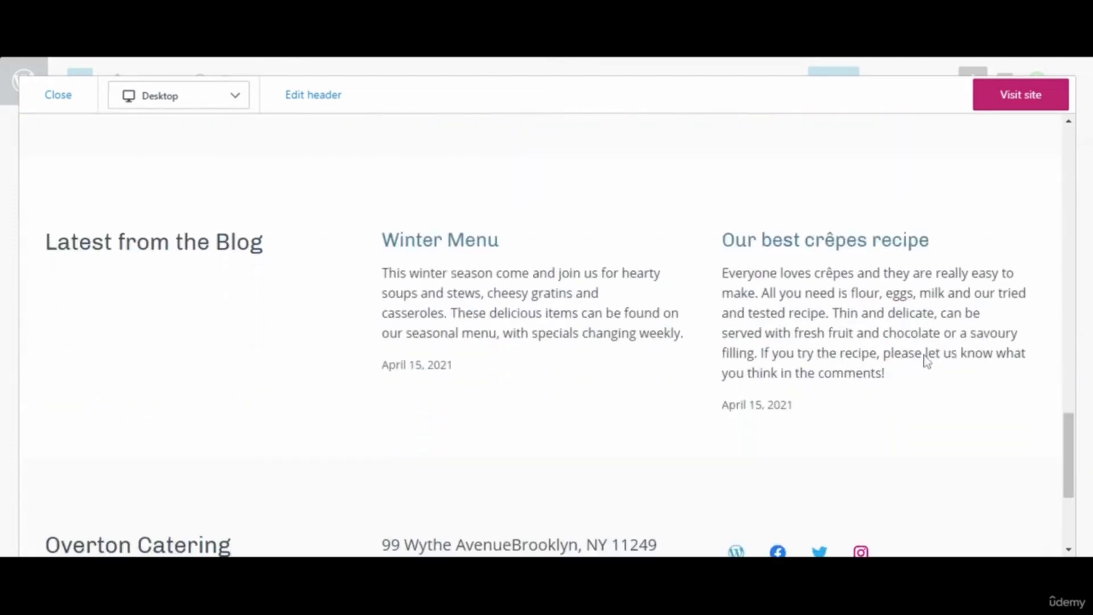
- Review the Latest from the Blog section in the Home page preview, return to the page's beginning, and close the preview
{"action": "scroll", "coordinate": [353, 128], "scroll_direction": "up", "scroll_amount": 1}
{"action": "left_click_drag", "start_coordinate": [353, 134], "coordinate": [1008, 420]}
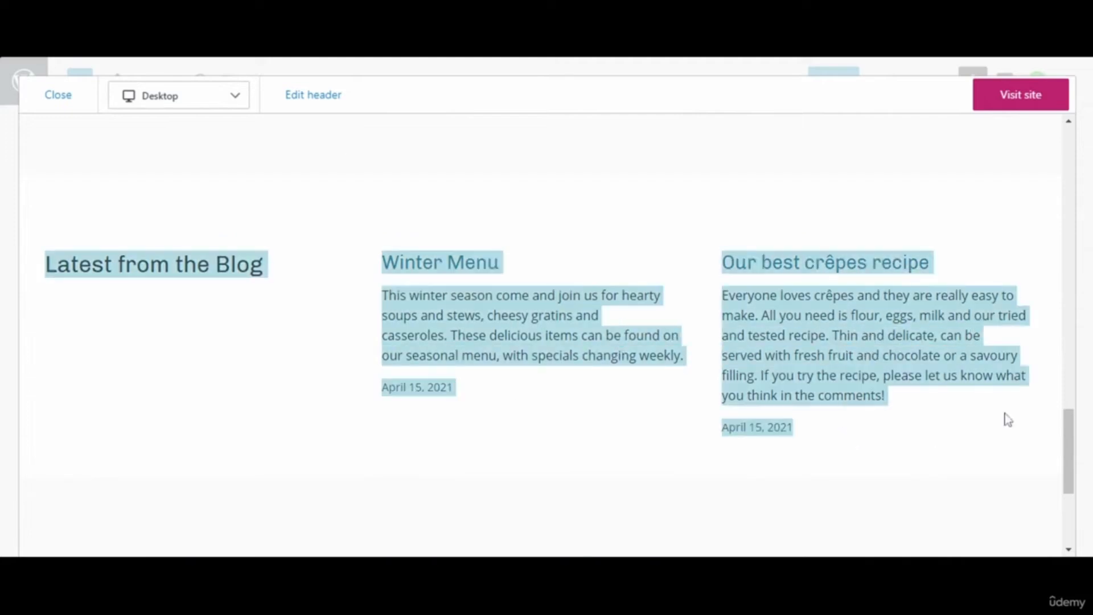
{"action": "left_click", "coordinate": [1008, 420]}
{"action": "left_click_drag", "start_coordinate": [1067, 447], "coordinate": [1055, 165]}
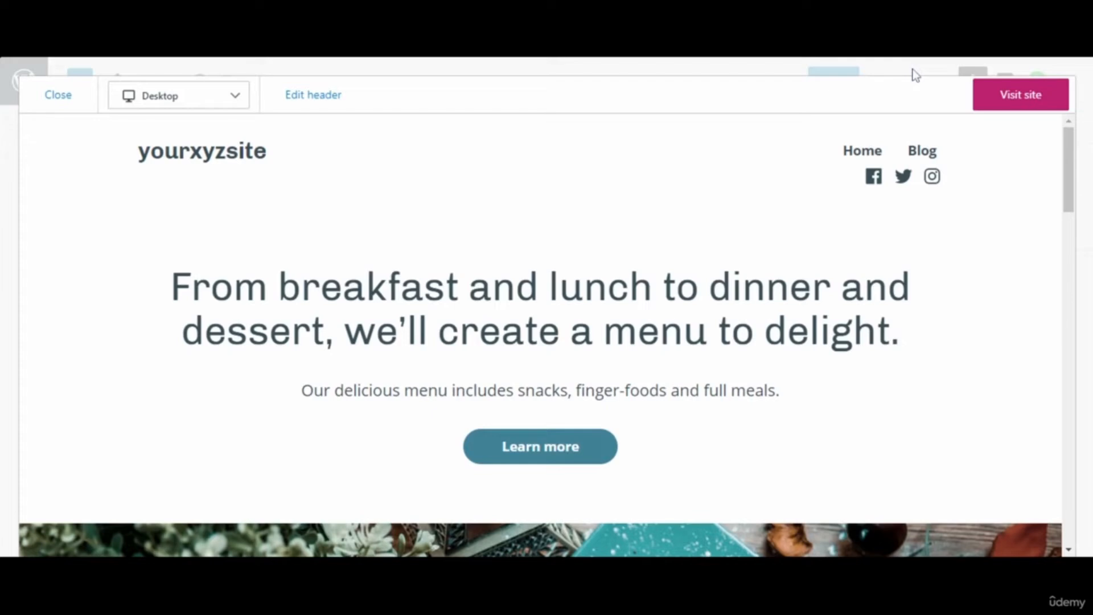
{"action": "left_click", "coordinate": [58, 96]}
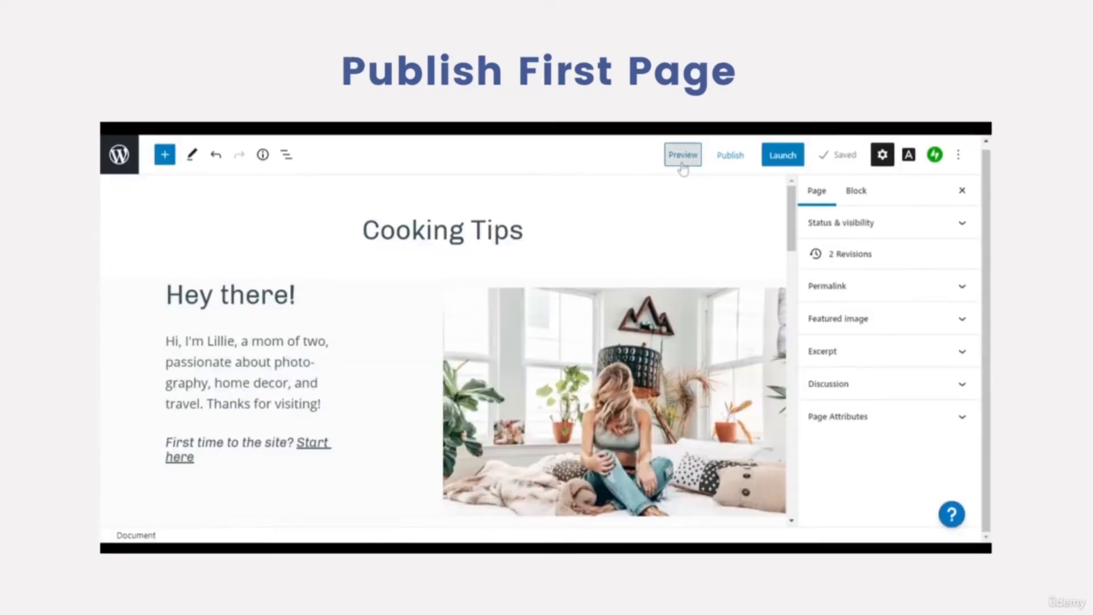
- Preview the Cooking Tips page on desktop, close the preview, and look over the page in the editor
{"action": "left_click", "coordinate": [681, 163]}
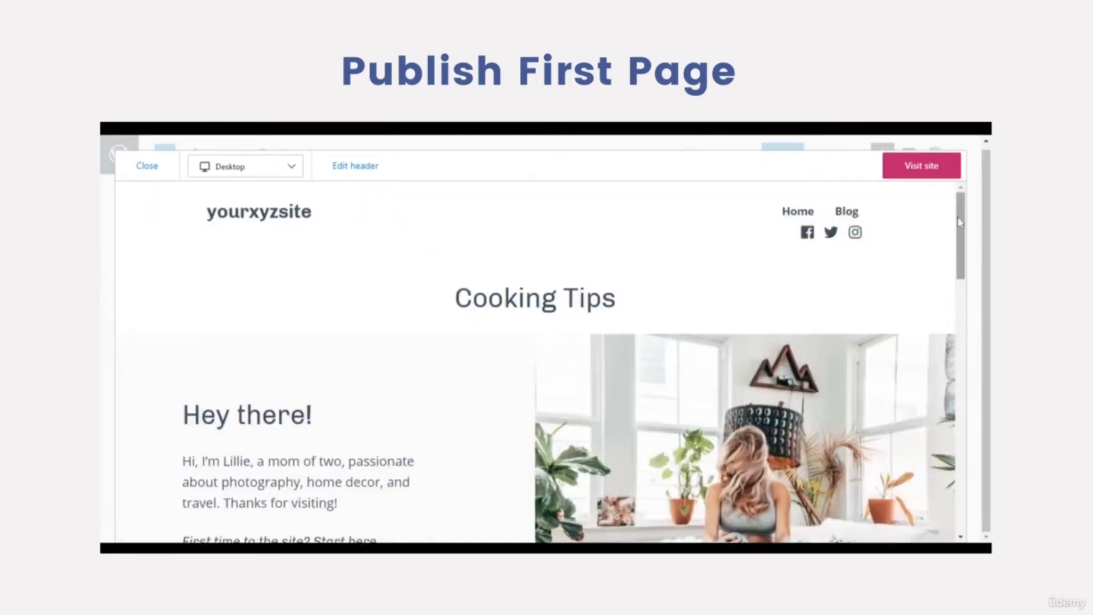
{"action": "left_click_drag", "start_coordinate": [966, 223], "coordinate": [989, 208]}
{"action": "left_click", "coordinate": [151, 173]}
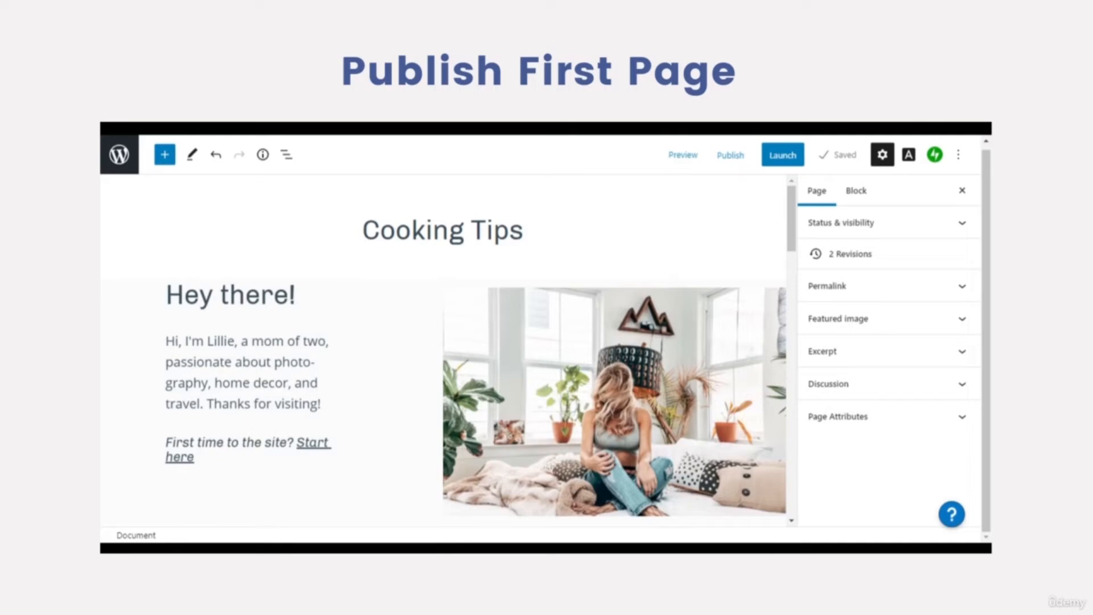
{"action": "left_click_drag", "start_coordinate": [792, 217], "coordinate": [808, 186]}
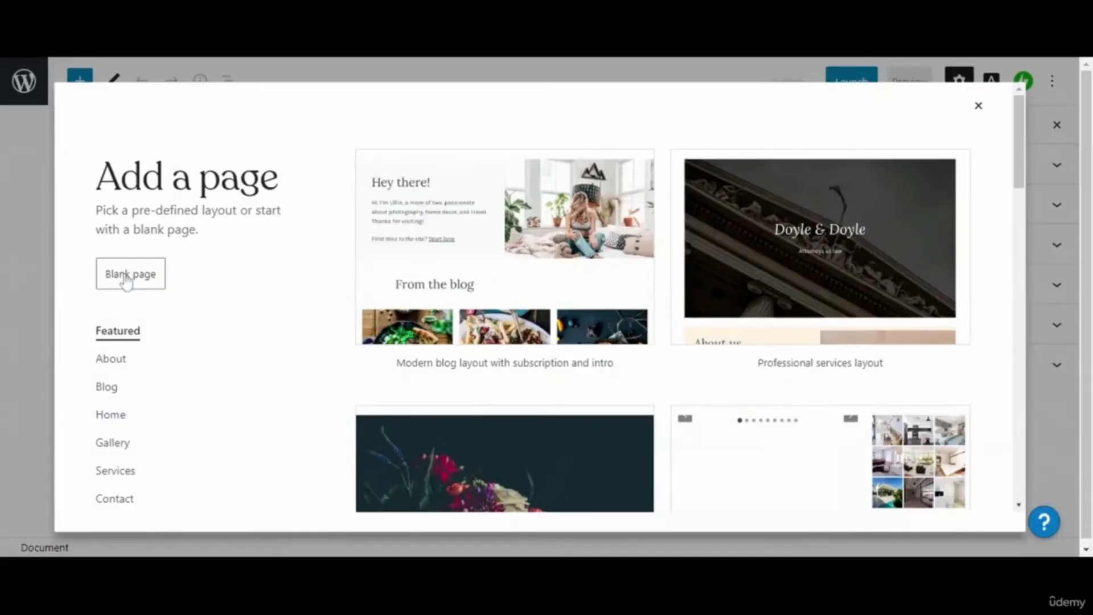
- Start a new page from the blank layout and title it "Cooking Tips"
{"action": "left_click", "coordinate": [127, 277]}
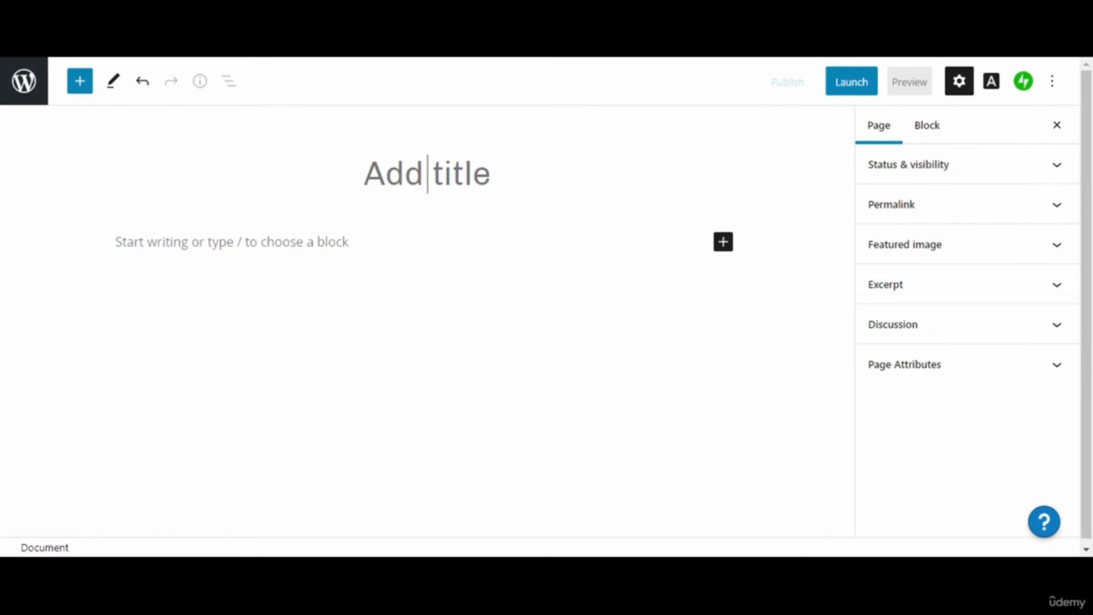
{"action": "type", "text": "C"}
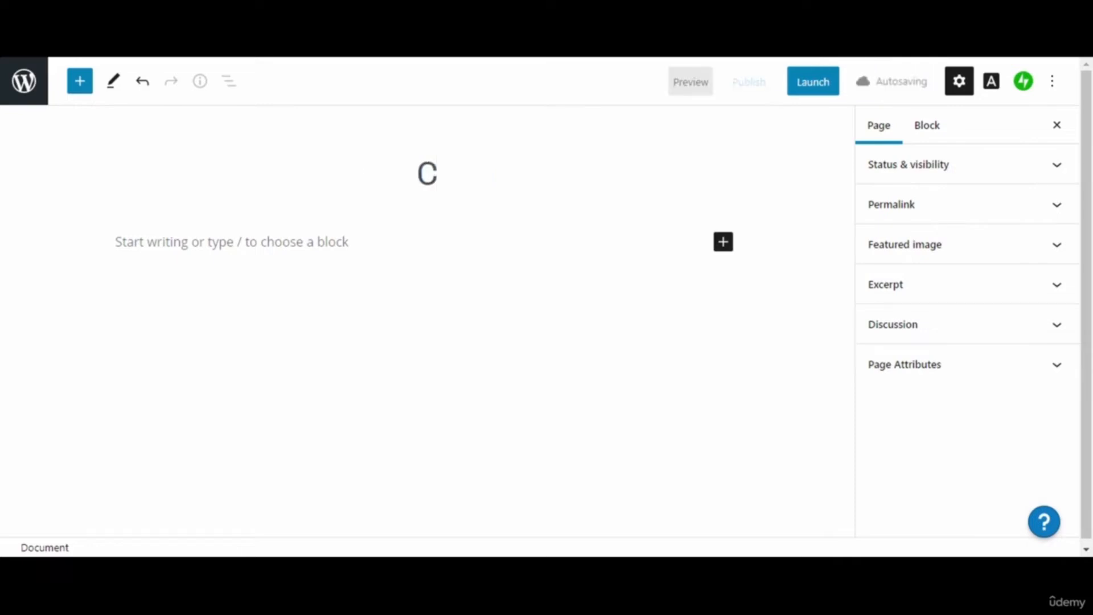
{"action": "key", "text": "BackSpace"}
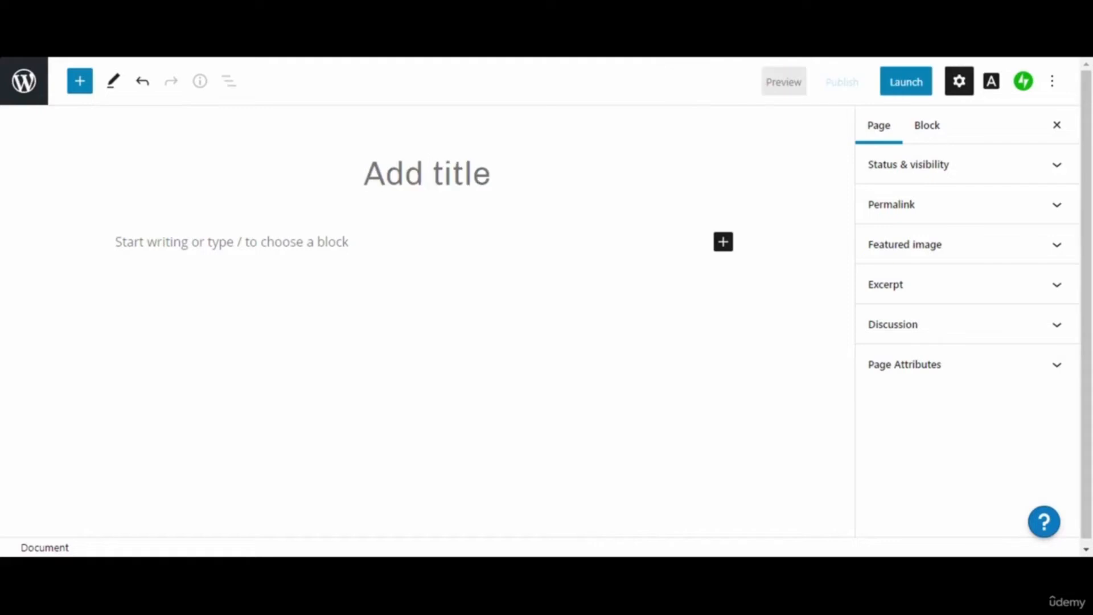
{"action": "type", "text": "C"}
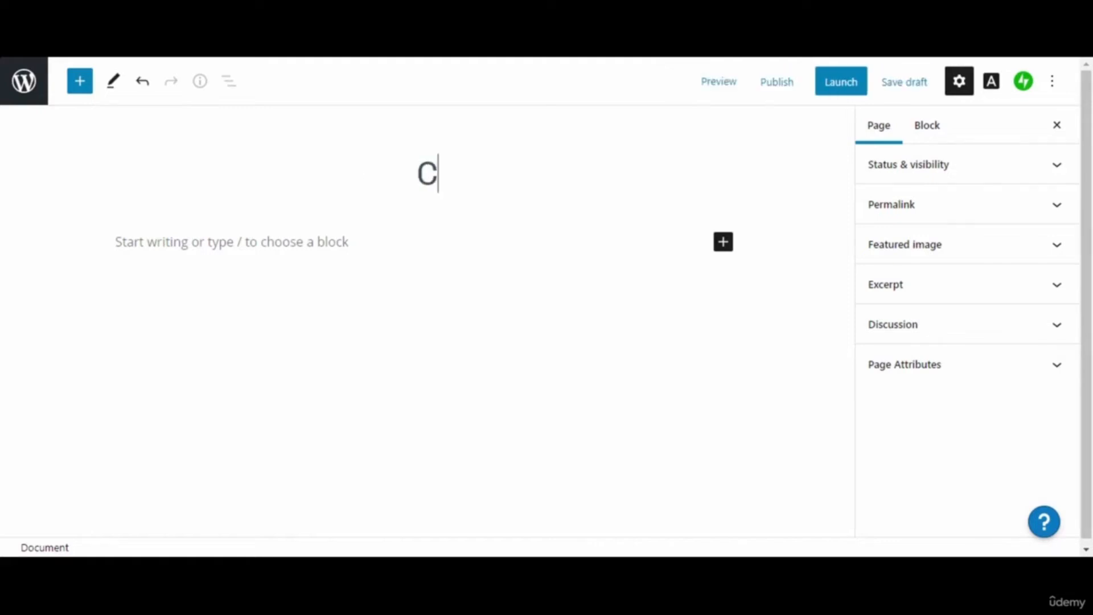
{"action": "type", "text": "ooking Tips"}
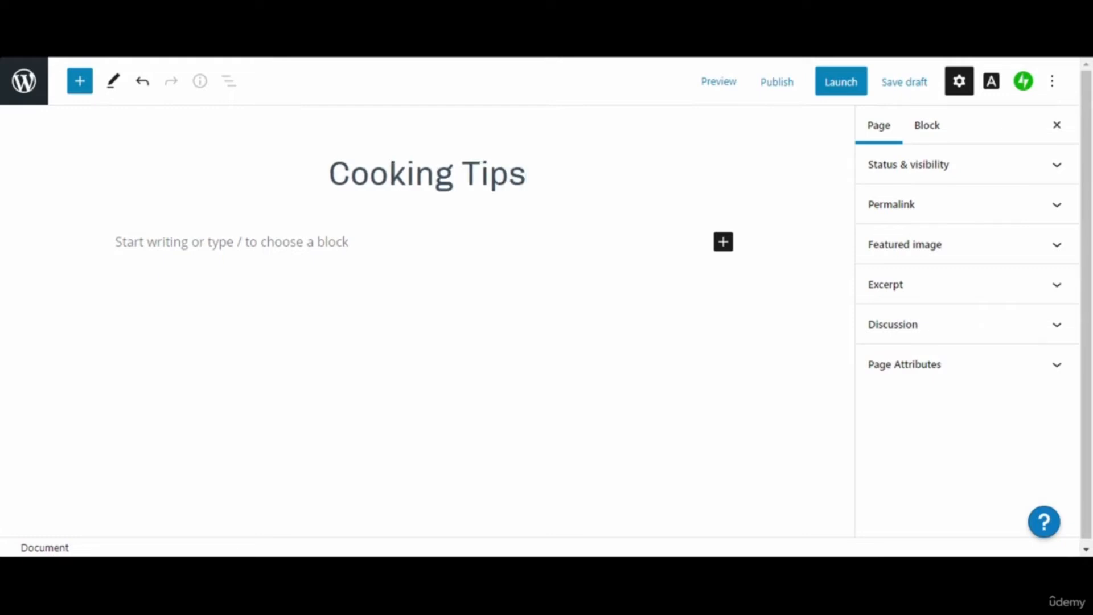
{"action": "key", "text": "Return"}
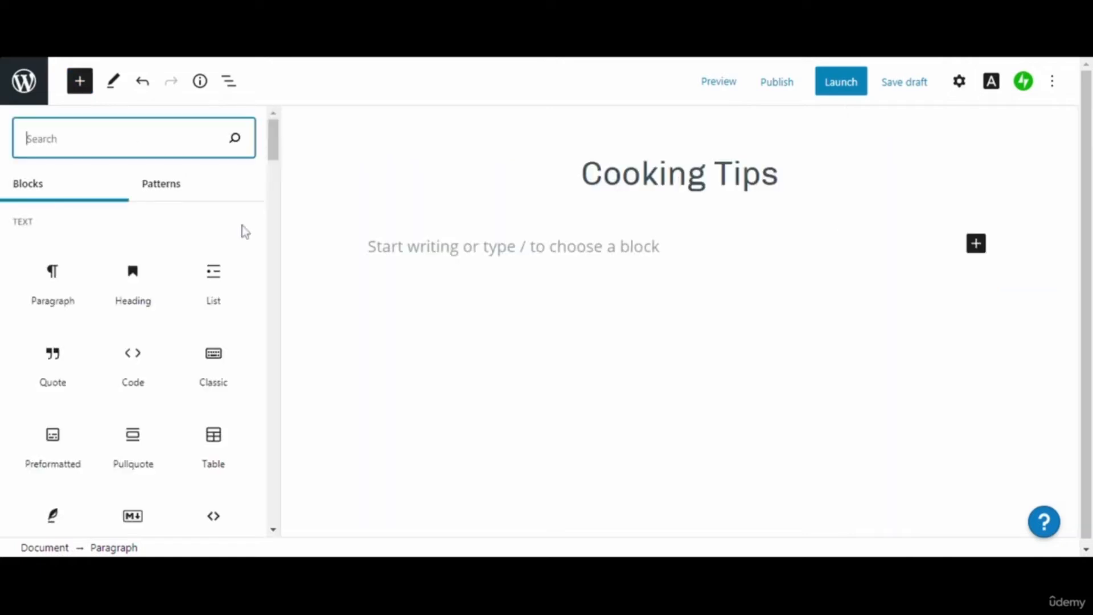
- Find the Columns block by searching "colu" and insert it below the title with the 100 variation
{"action": "left_click_drag", "start_coordinate": [274, 153], "coordinate": [282, 345]}
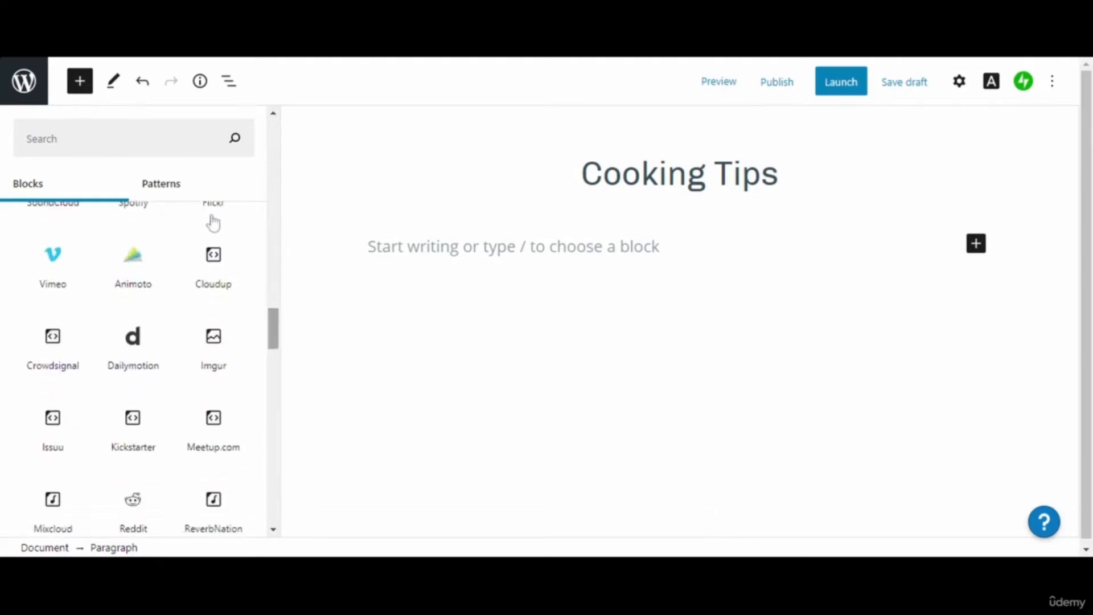
{"action": "left_click", "coordinate": [181, 139]}
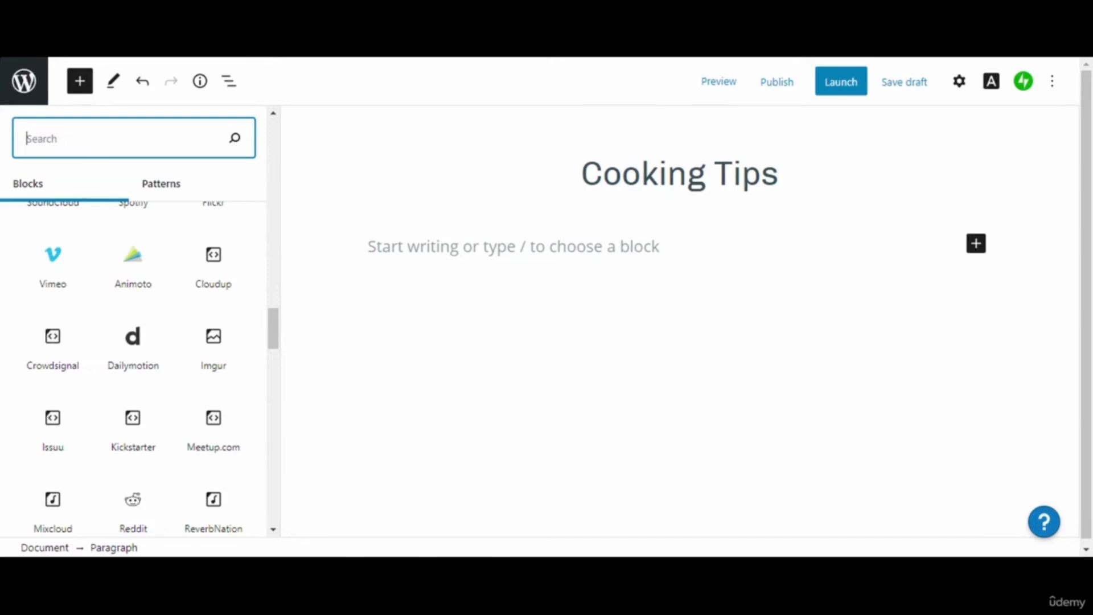
{"action": "type", "text": "colu"}
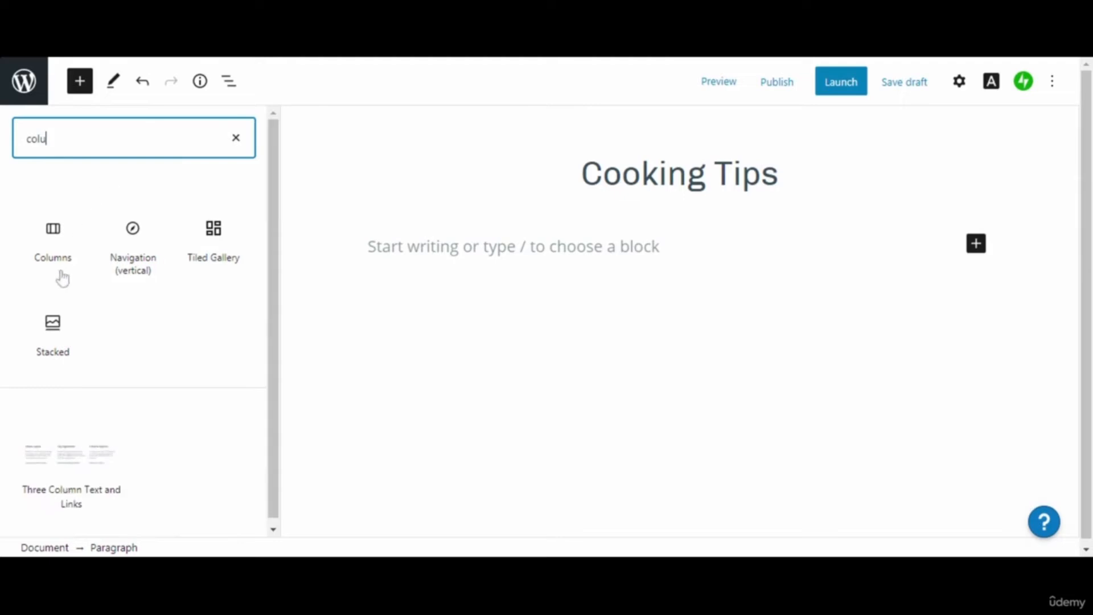
{"action": "mouse_move", "coordinate": [57, 268]}
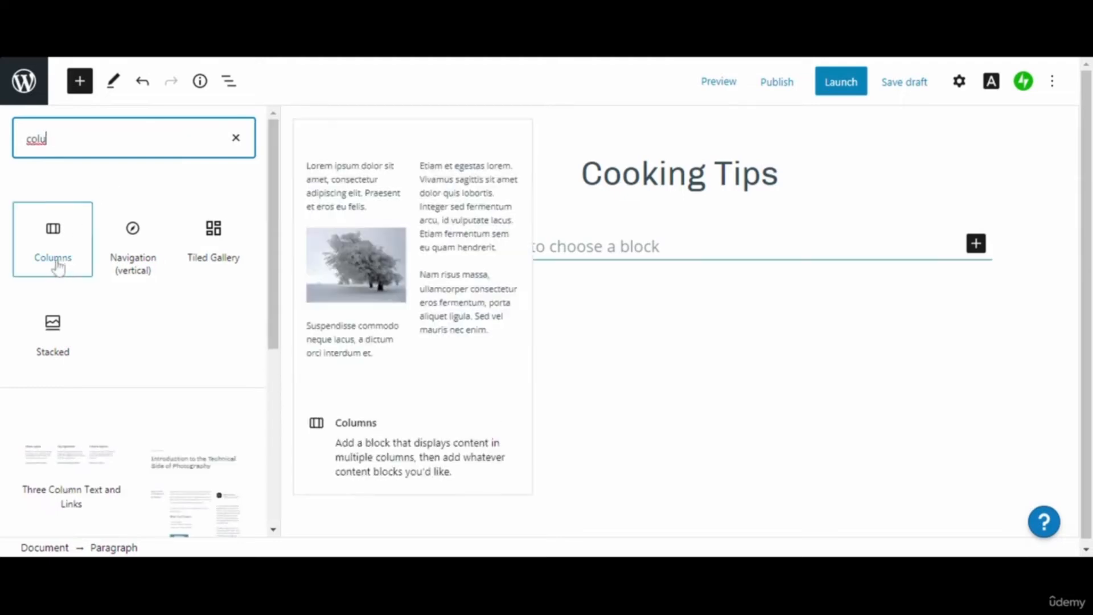
{"action": "left_click", "coordinate": [57, 264]}
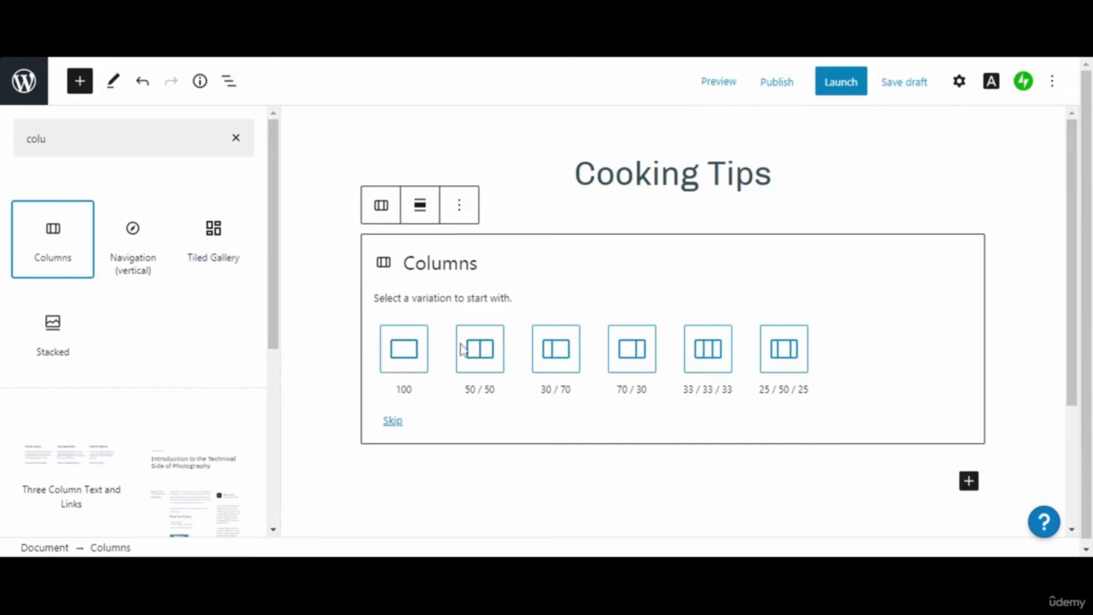
{"action": "left_click", "coordinate": [414, 364]}
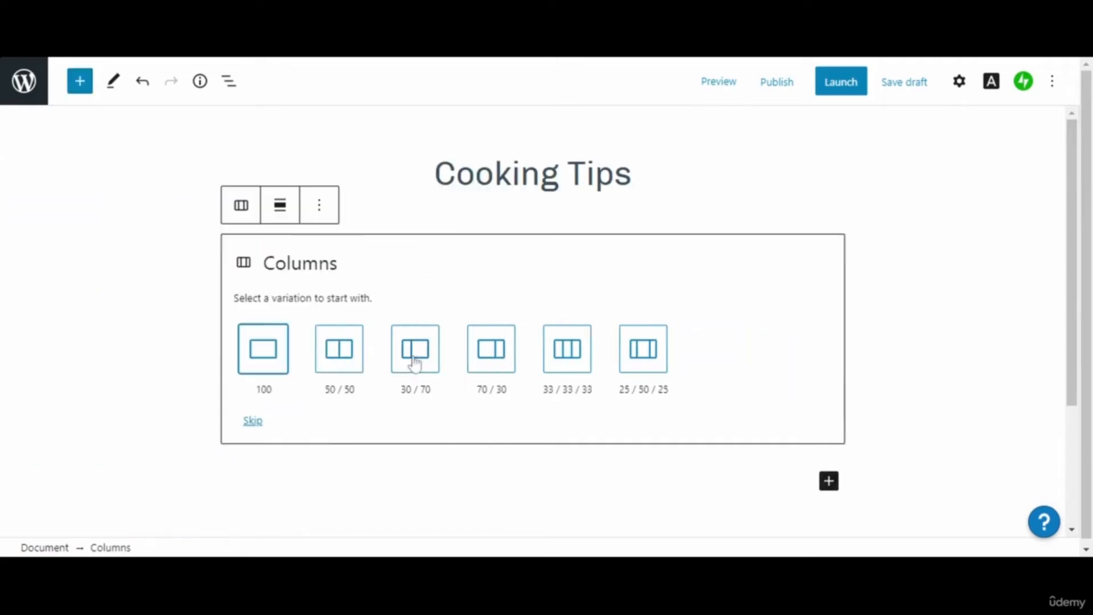
{"action": "left_click", "coordinate": [264, 359]}
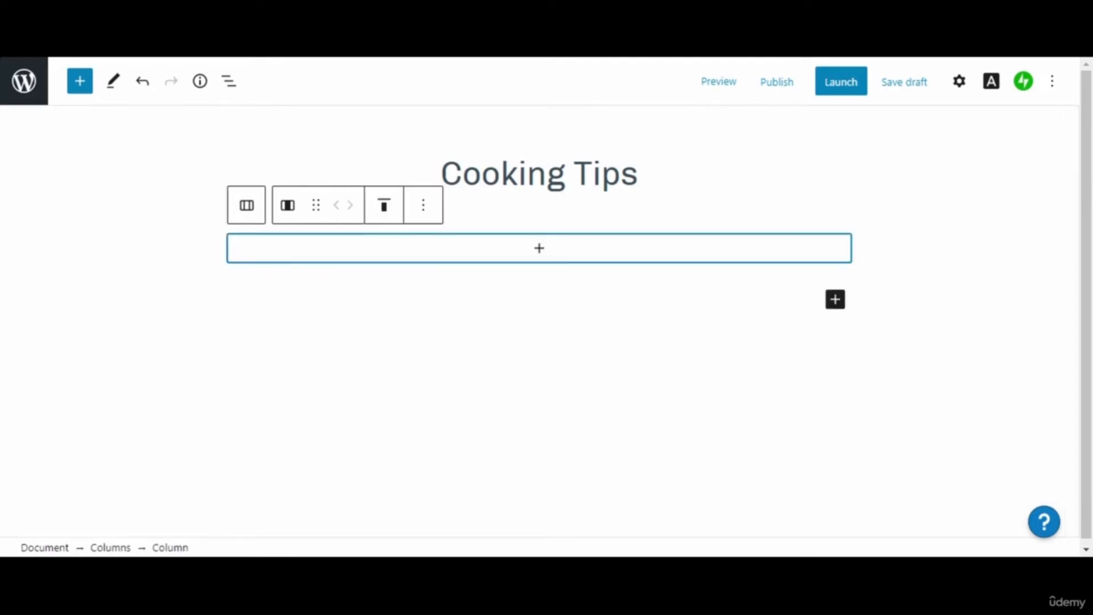
- Add a heading block inside the column reading "How to make a butter cookie"
{"action": "left_click", "coordinate": [539, 250]}
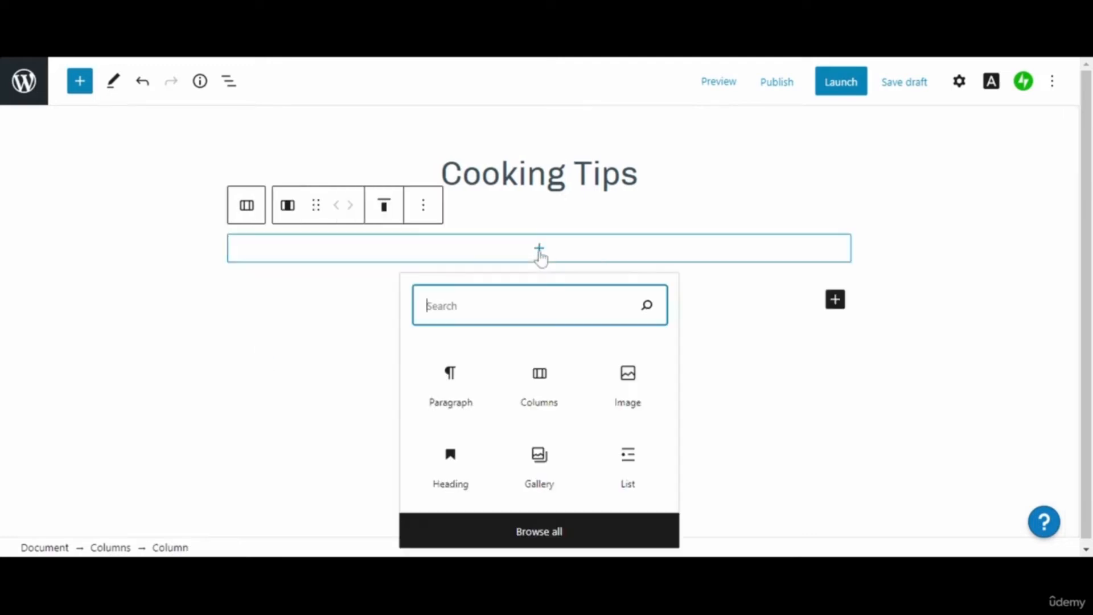
{"action": "left_click", "coordinate": [448, 387]}
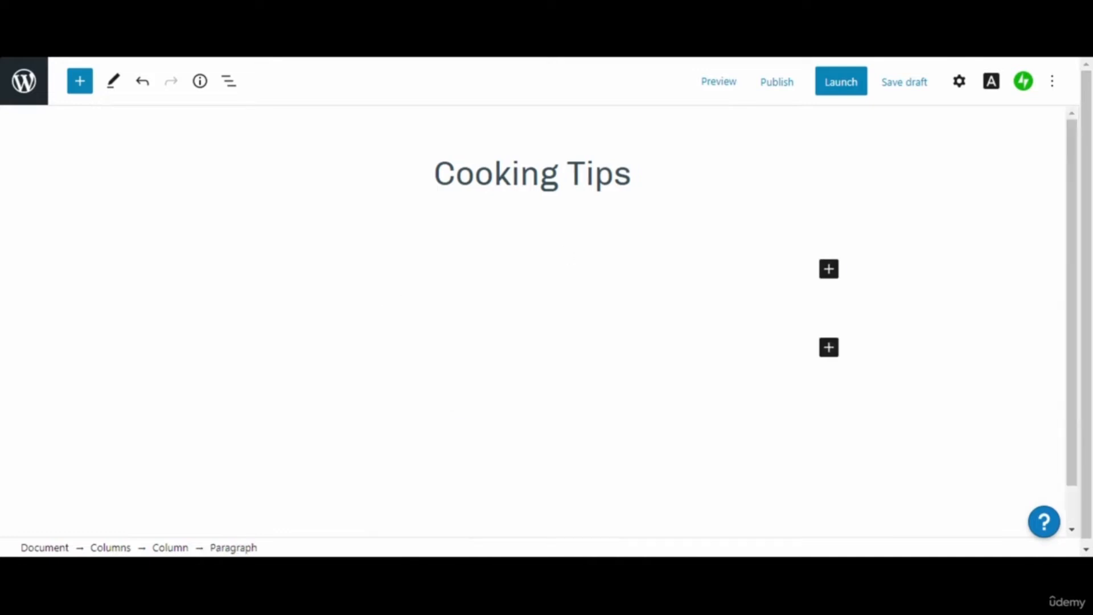
{"action": "left_click", "coordinate": [823, 279]}
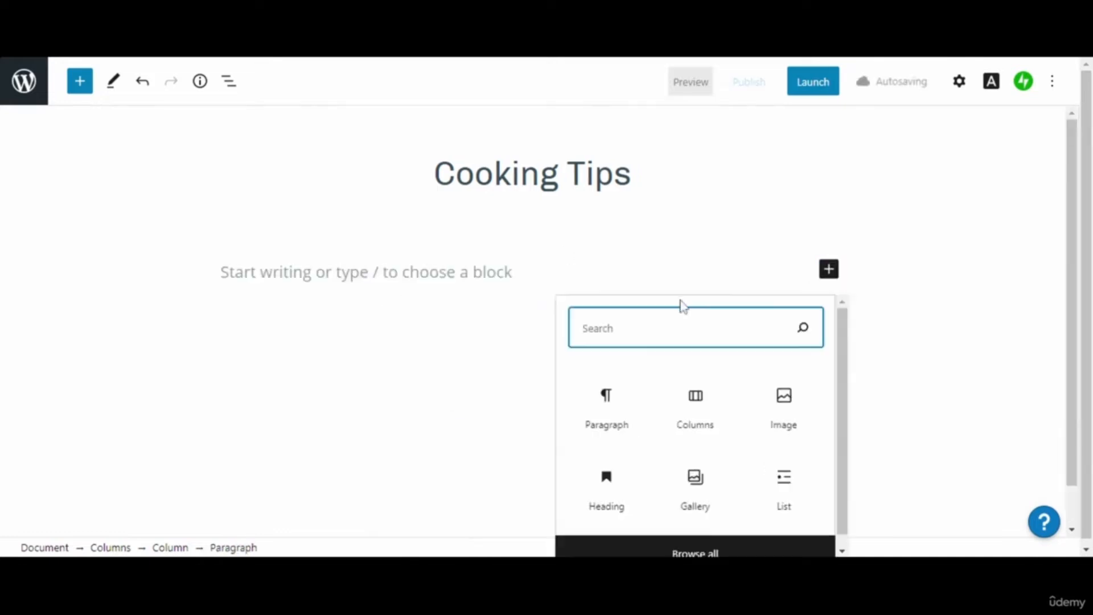
{"action": "left_click", "coordinate": [612, 501]}
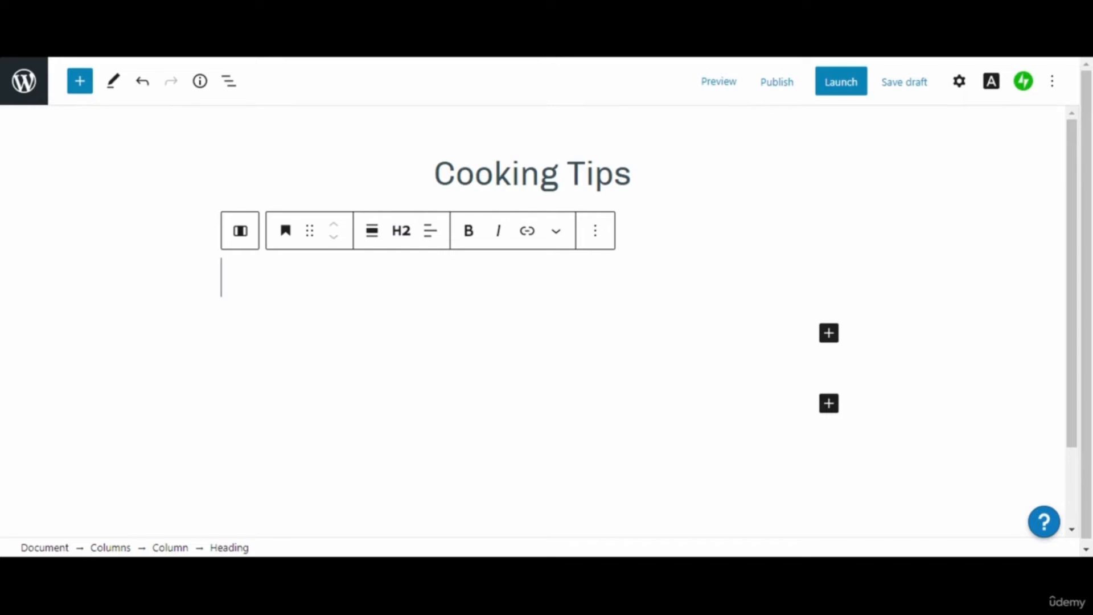
{"action": "type", "text": "M"}
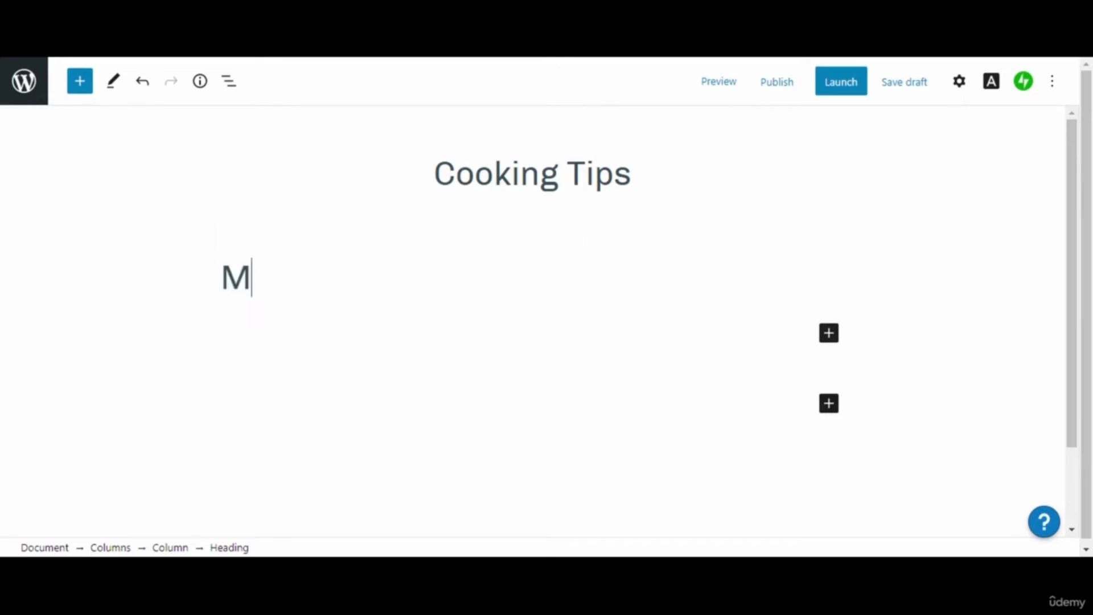
{"action": "key", "text": "BackSpace"}
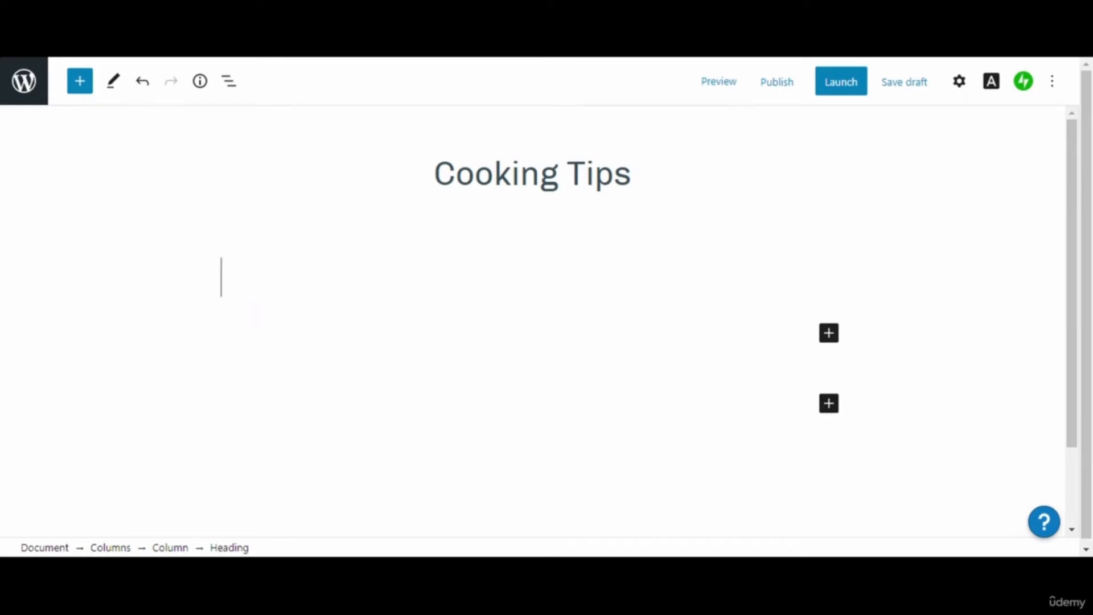
{"action": "type", "text": "How t"}
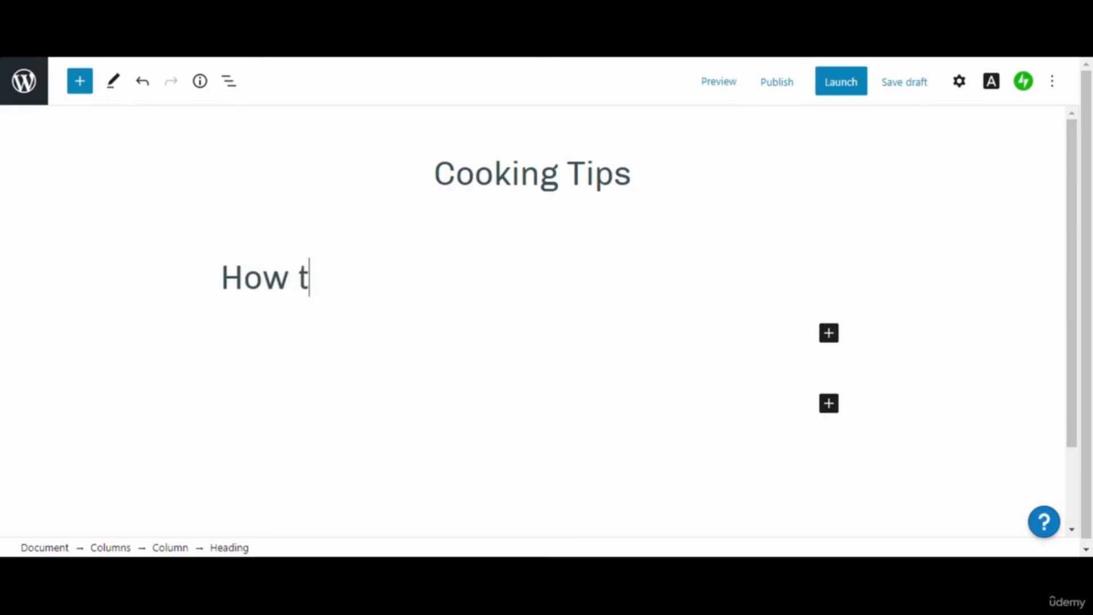
{"action": "type", "text": "o make "}
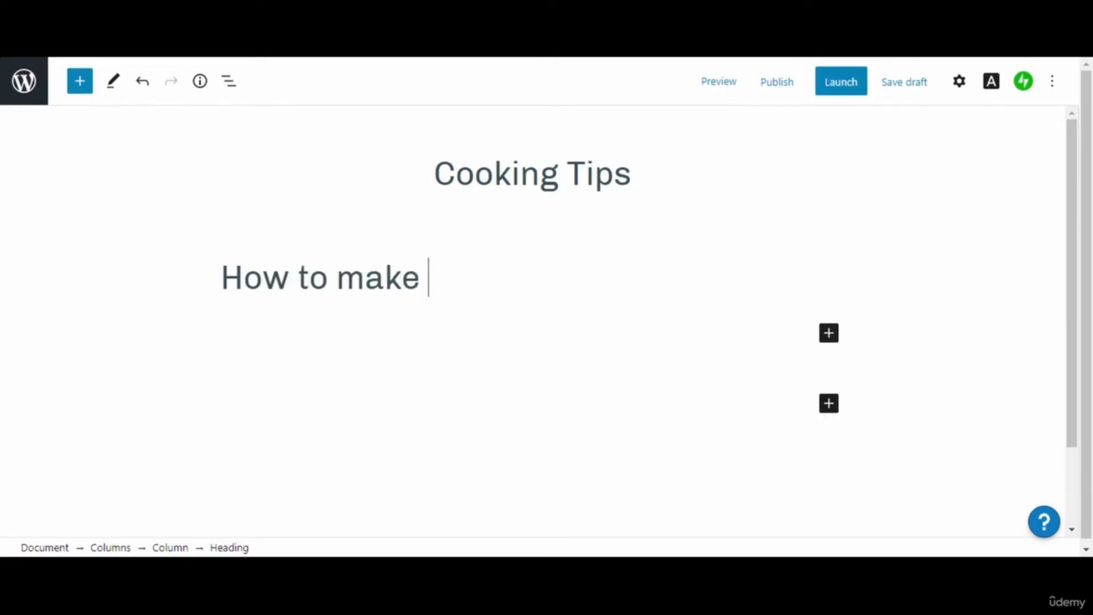
{"action": "type", "text": "a butte"}
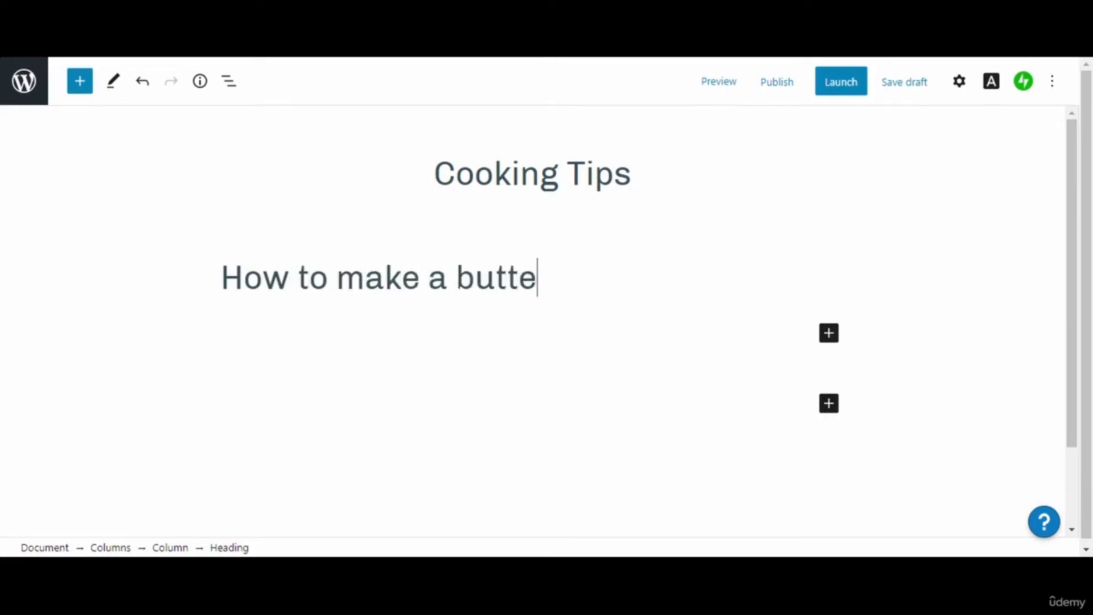
{"action": "type", "text": "r cook"}
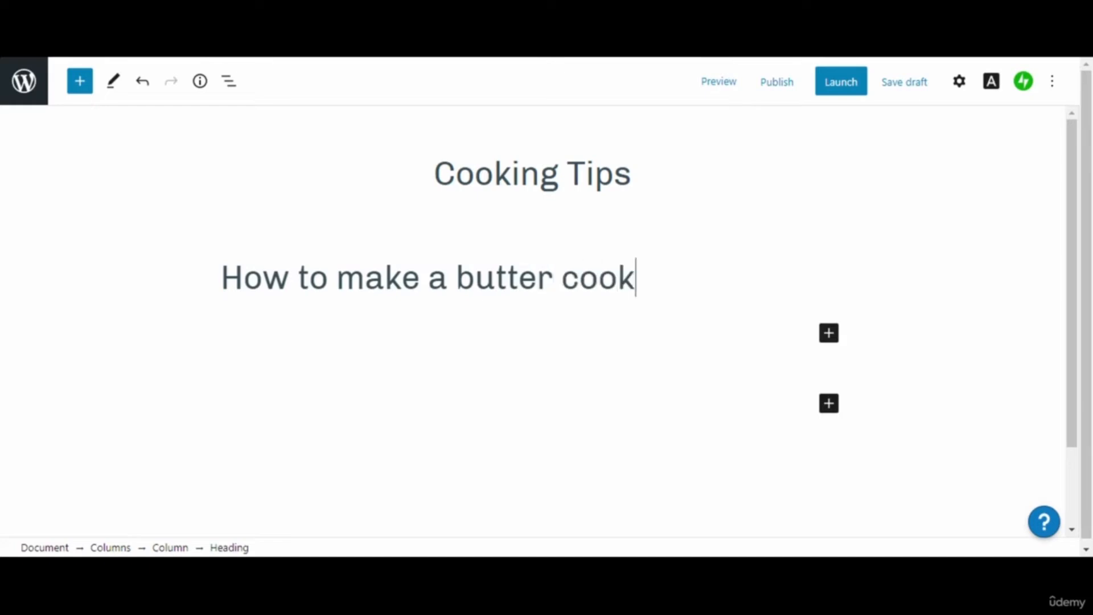
{"action": "type", "text": "ie"}
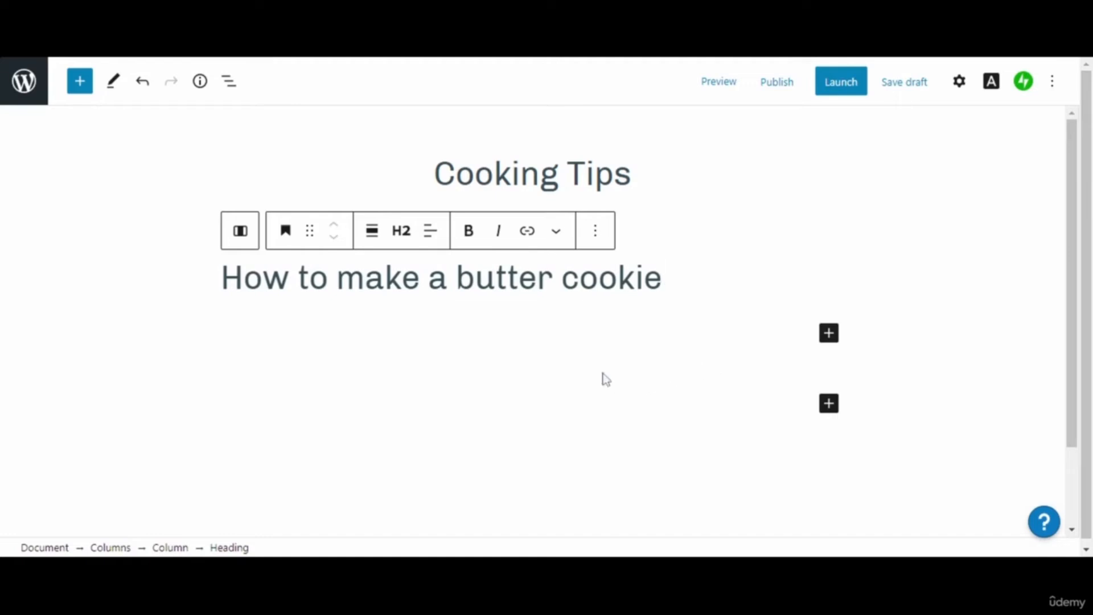
- Add an empty paragraph block inside the column, below the "How to make a butter cookie" heading
{"action": "left_click", "coordinate": [558, 353]}
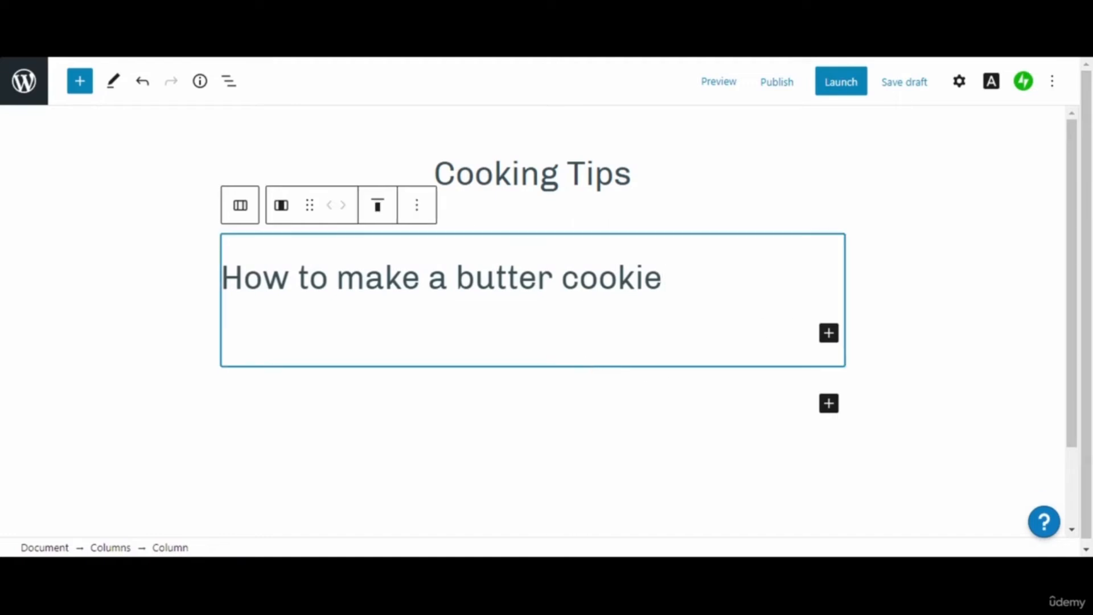
{"action": "left_click", "coordinate": [829, 335]}
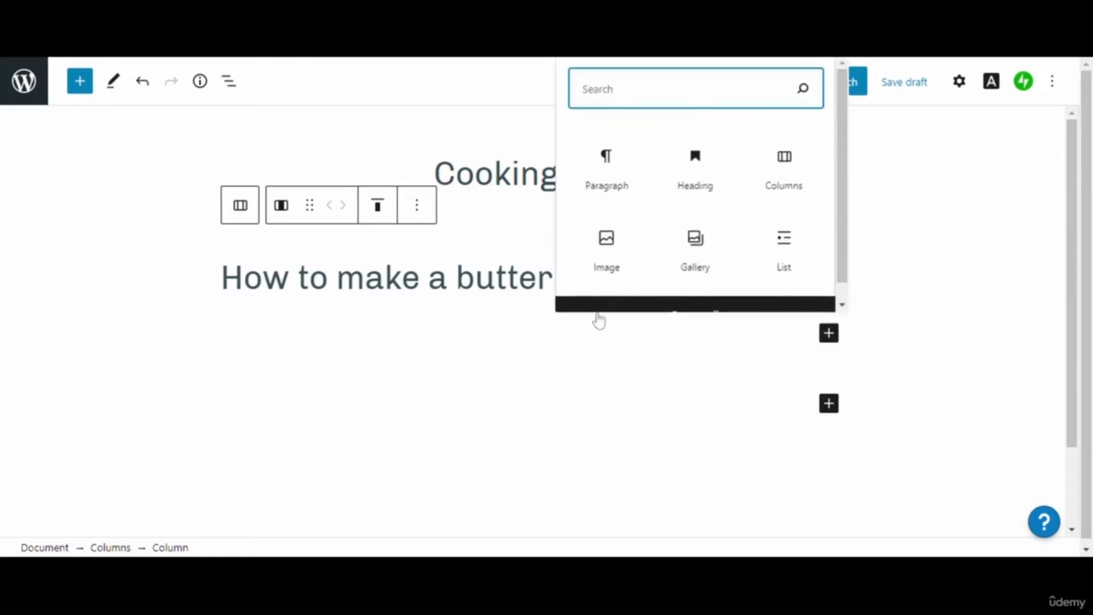
{"action": "left_click", "coordinate": [608, 175]}
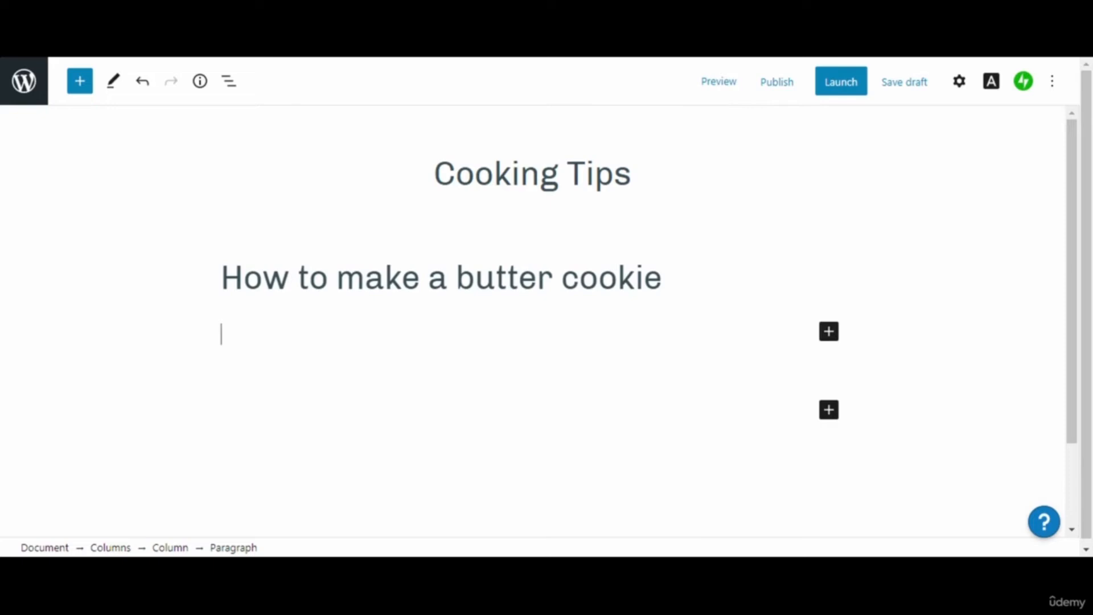
{"action": "type", "text": "h"}
{"action": "key", "text": "BackSpace"}
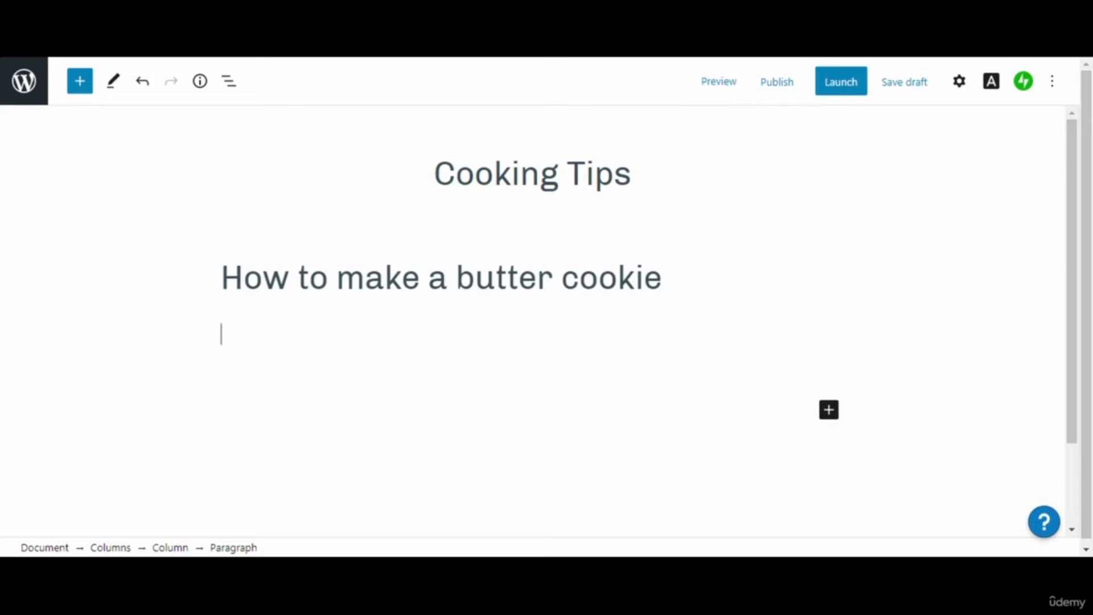